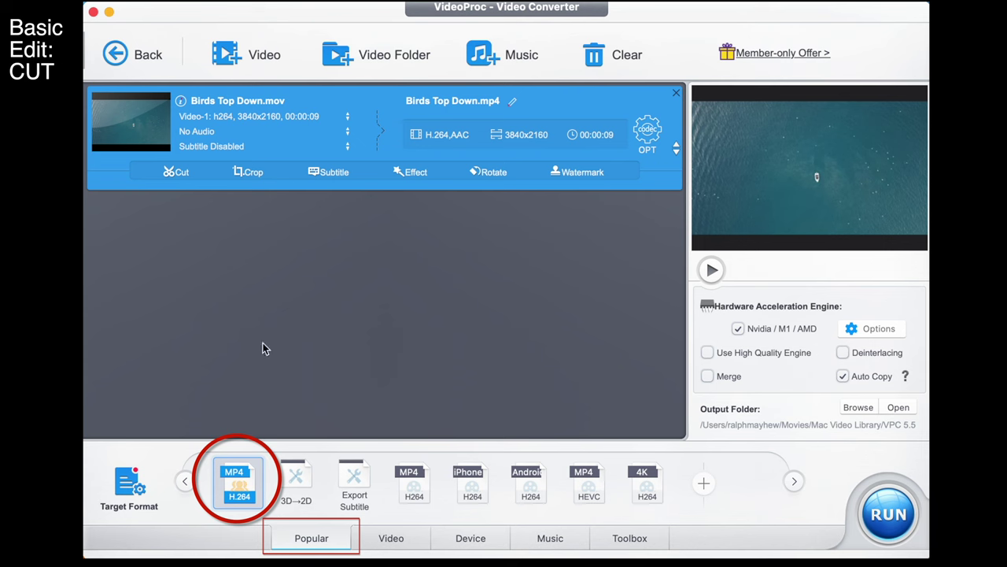
Step: Trim the Birds Top Down video to the section from 00:00:04 to 00:00:07 and apply the cut
{"action": "left_click", "coordinate": [184, 177]}
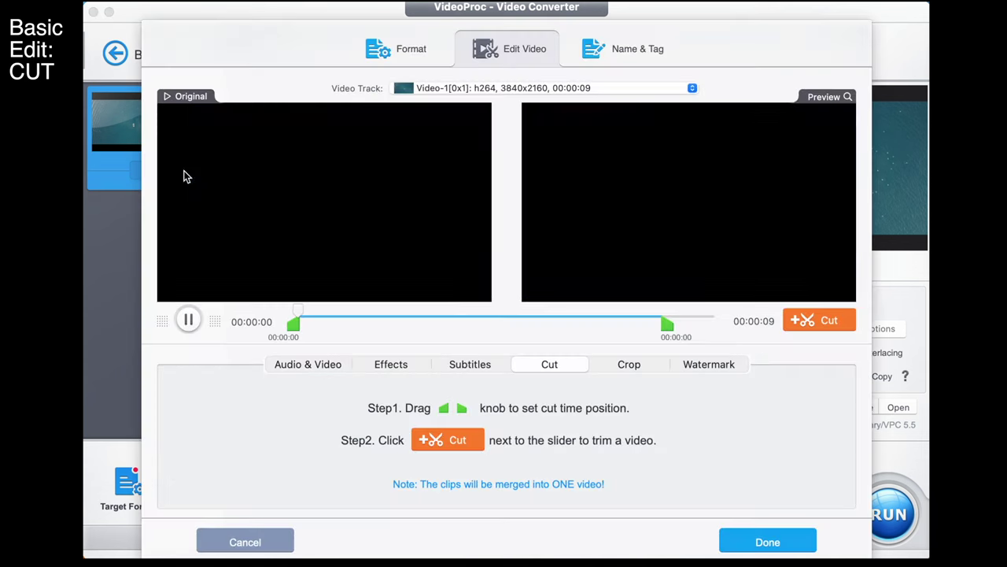
{"action": "left_click_drag", "start_coordinate": [292, 330], "coordinate": [498, 343]}
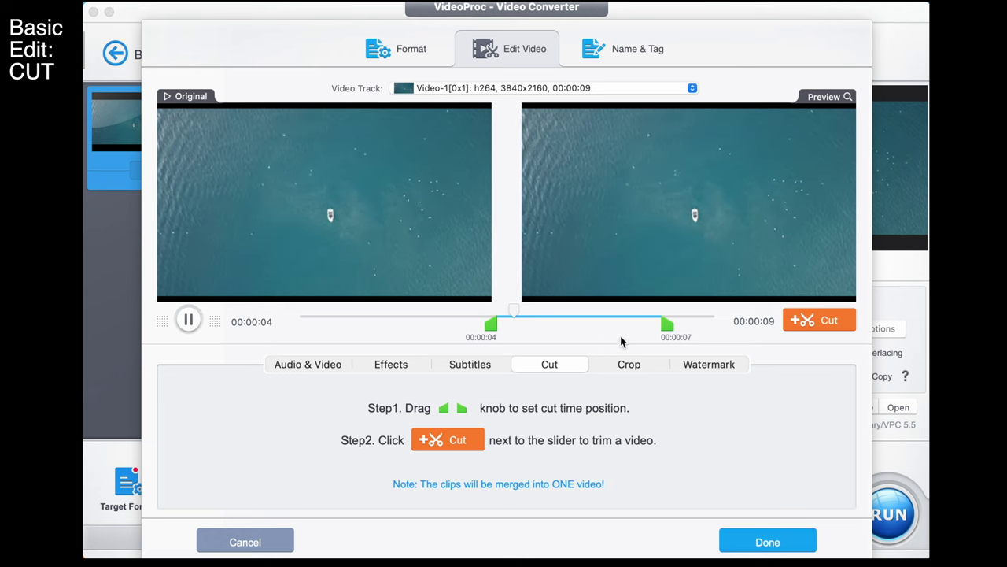
{"action": "left_click_drag", "start_coordinate": [662, 329], "coordinate": [627, 332]}
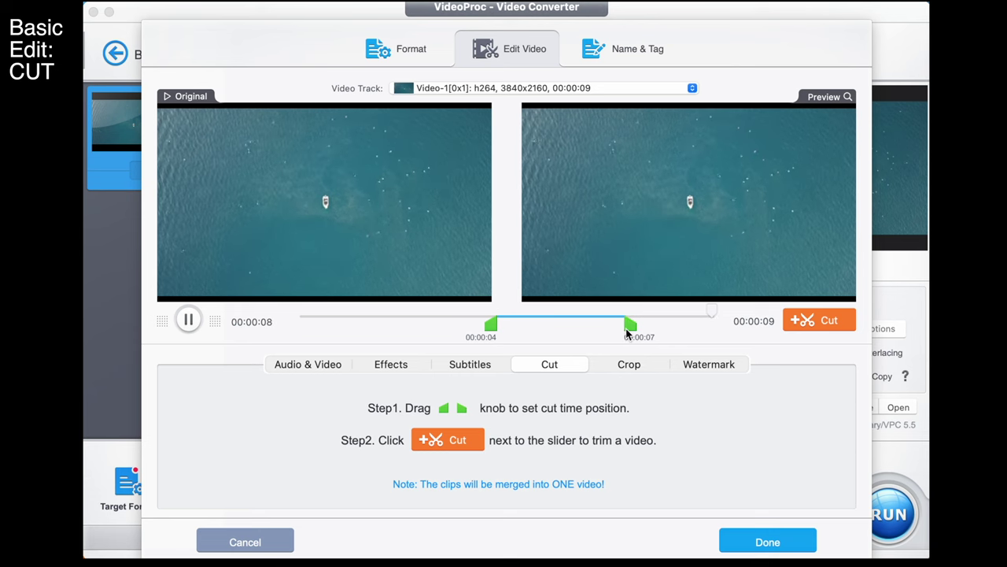
{"action": "left_click", "coordinate": [815, 317]}
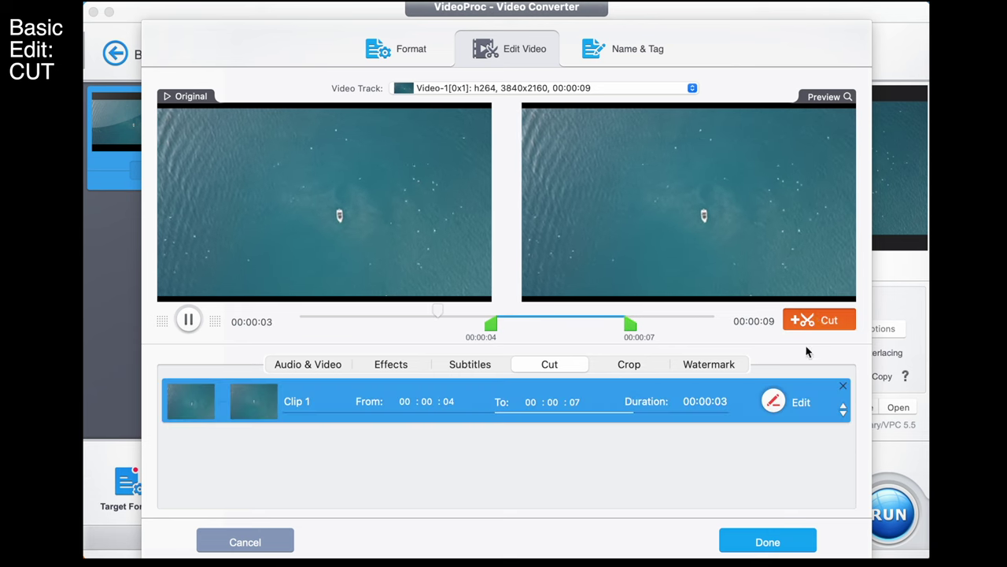
{"action": "left_click", "coordinate": [773, 543]}
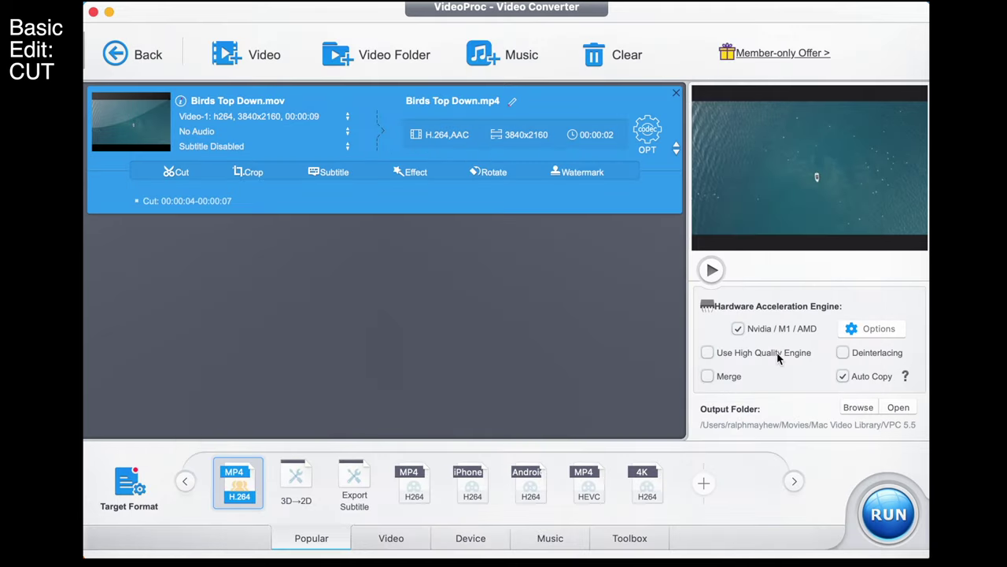
Step: Convert the trimmed clip with the High Quality Engine enabled and play the exported video
{"action": "left_click", "coordinate": [887, 514]}
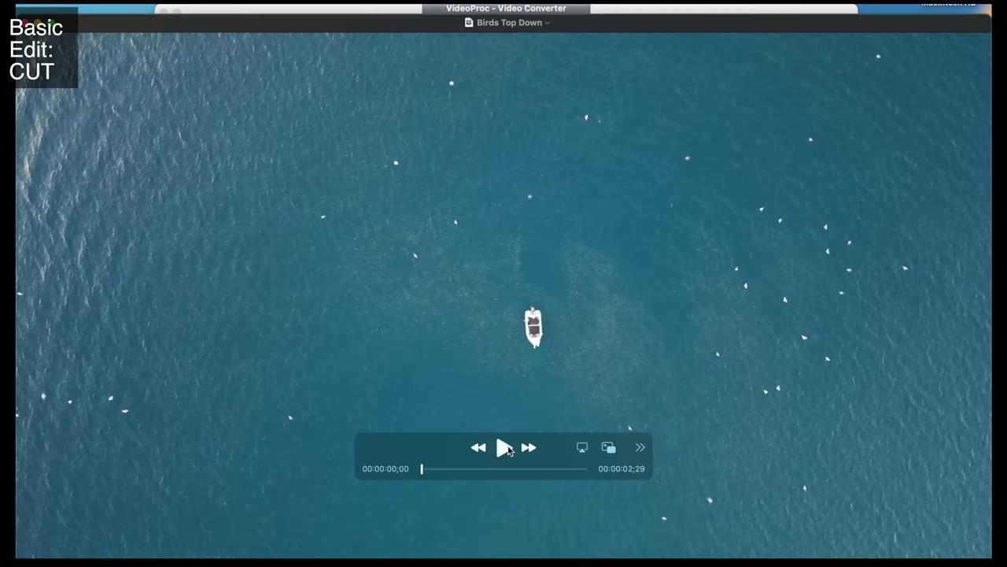
{"action": "left_click", "coordinate": [504, 447]}
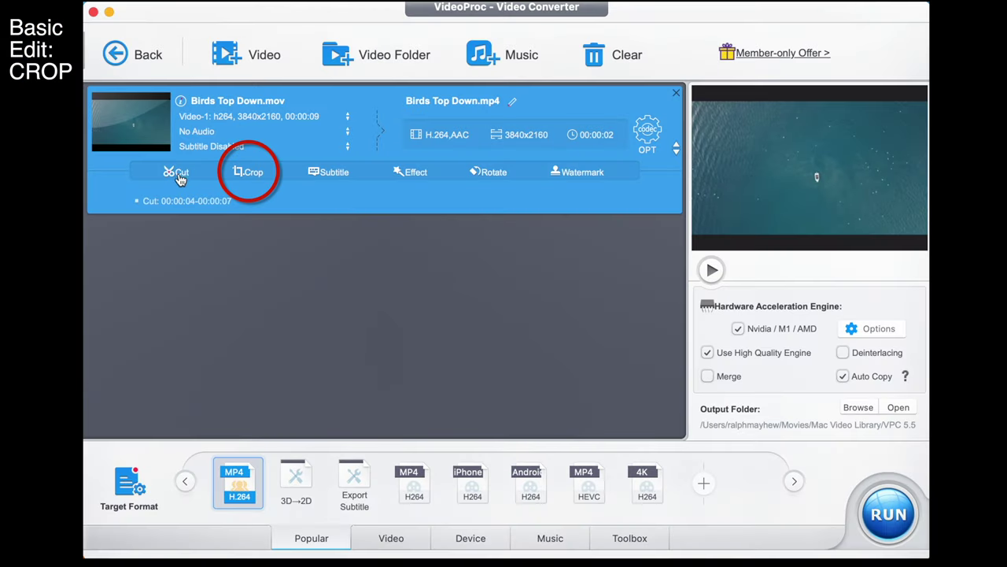
Step: Review the start and end positions of the clip's existing cut in the video editor
{"action": "left_click", "coordinate": [250, 173]}
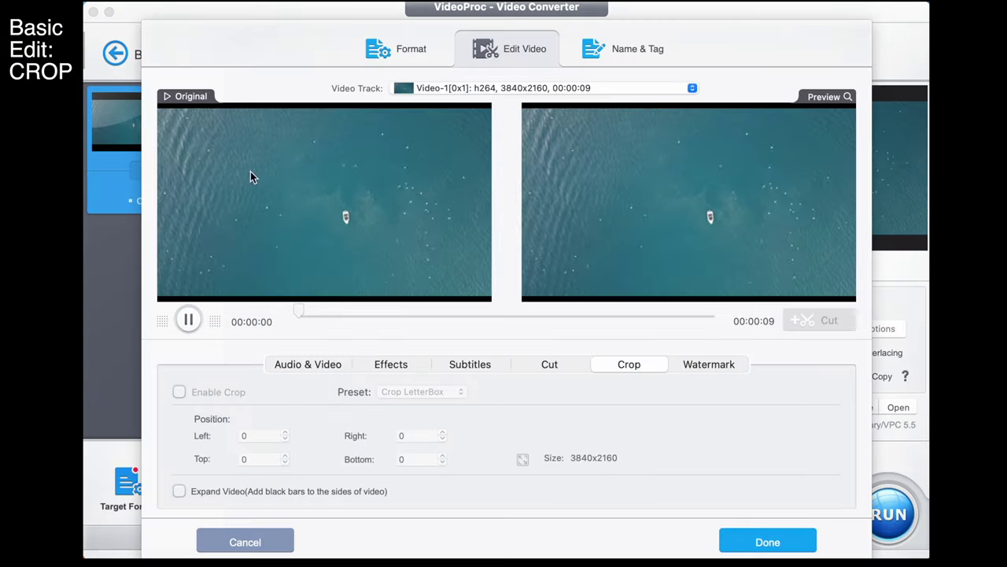
{"action": "left_click", "coordinate": [538, 371]}
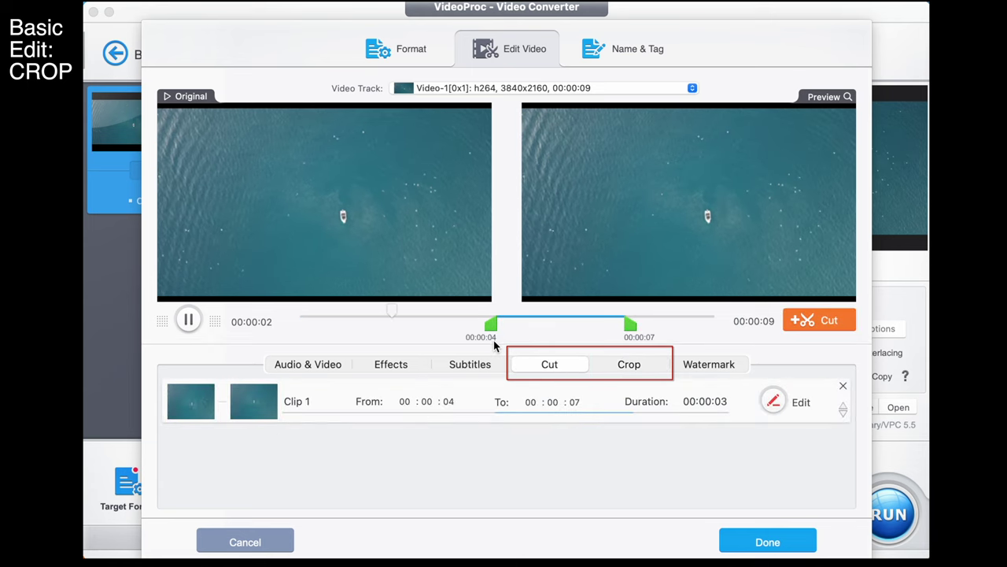
{"action": "left_click_drag", "start_coordinate": [472, 323], "coordinate": [271, 328]}
{"action": "left_click_drag", "start_coordinate": [631, 324], "coordinate": [718, 324]}
Step: Crop the video at 1:1 with margins of 1323 left, 608 right, 1 top and 244 bottom, and apply it
{"action": "left_click", "coordinate": [637, 370]}
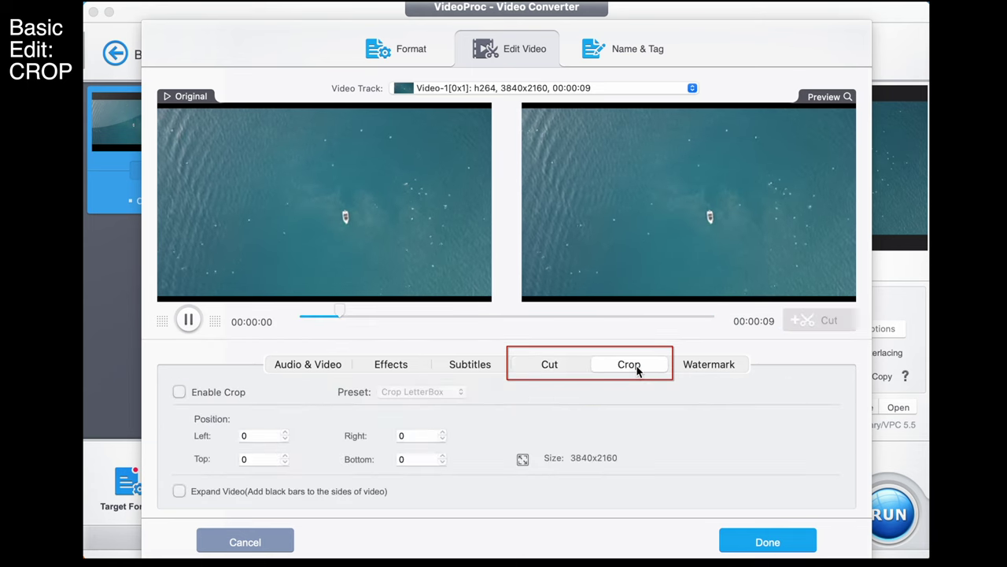
{"action": "left_click", "coordinate": [179, 392]}
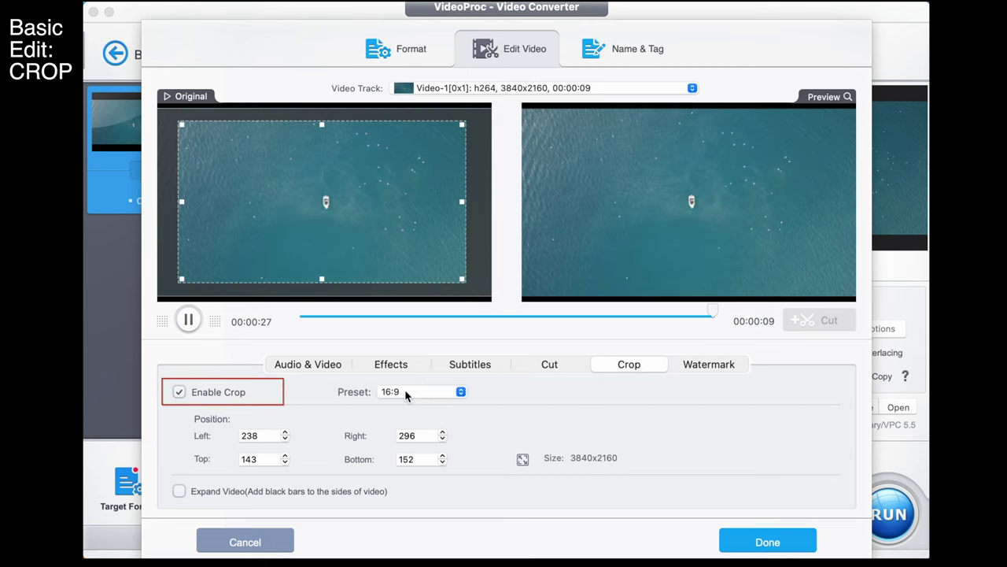
{"action": "left_click", "coordinate": [405, 392]}
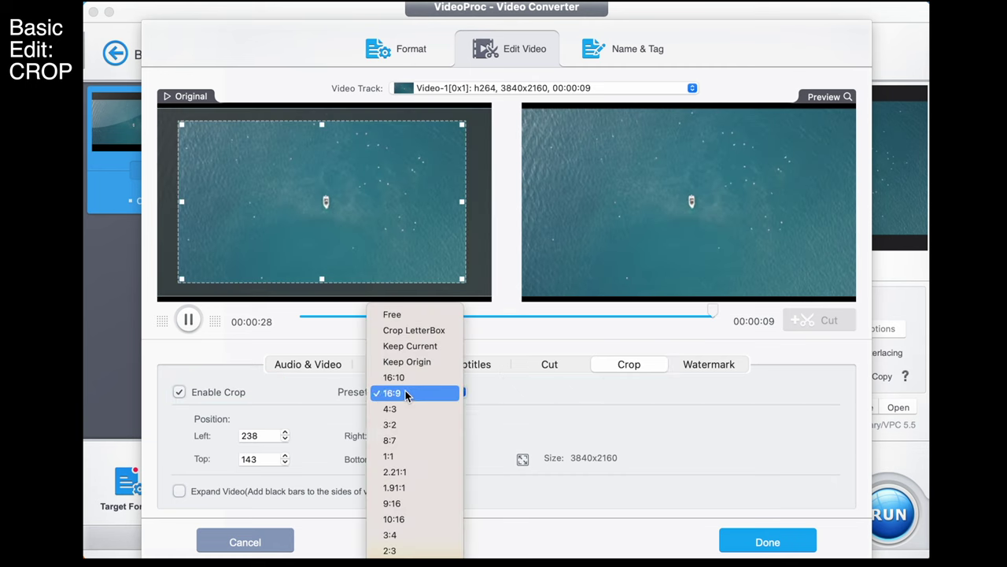
{"action": "left_click", "coordinate": [405, 456]}
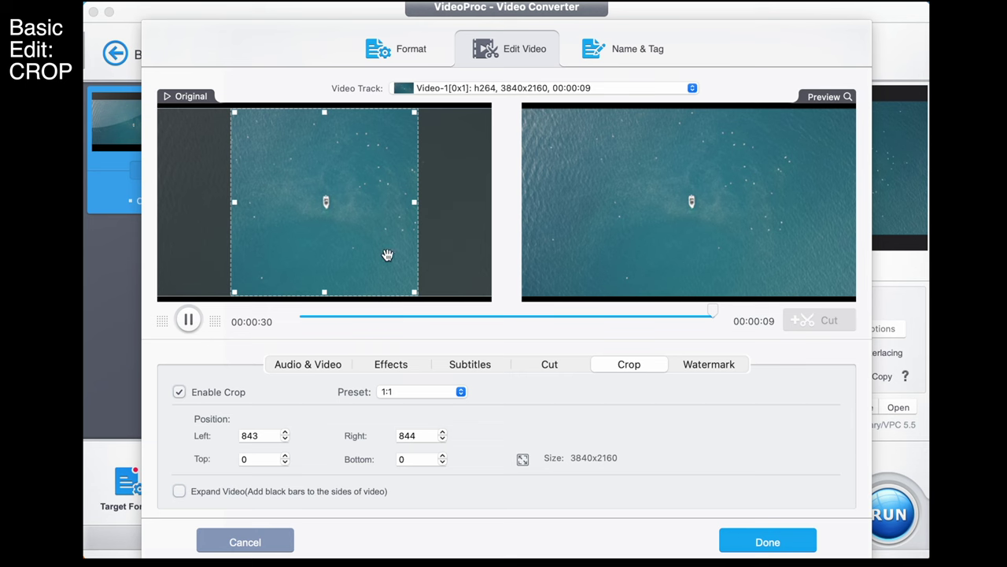
{"action": "left_click_drag", "start_coordinate": [369, 237], "coordinate": [409, 240]}
{"action": "left_click_drag", "start_coordinate": [455, 292], "coordinate": [443, 274]}
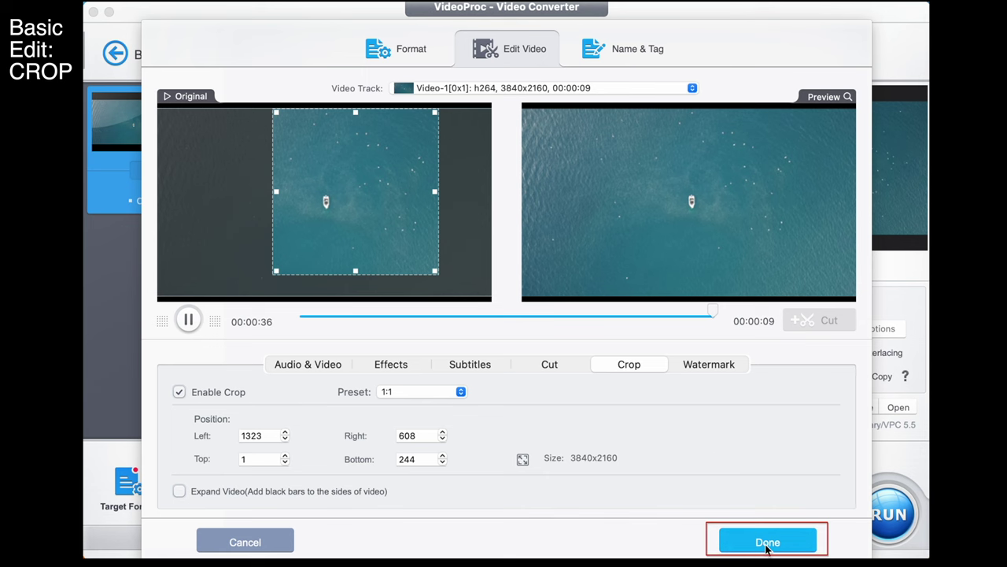
{"action": "left_click", "coordinate": [767, 542]}
Step: Convert the cropped clip and play the exported Birds Top Down 1.mp4
{"action": "left_click", "coordinate": [877, 508]}
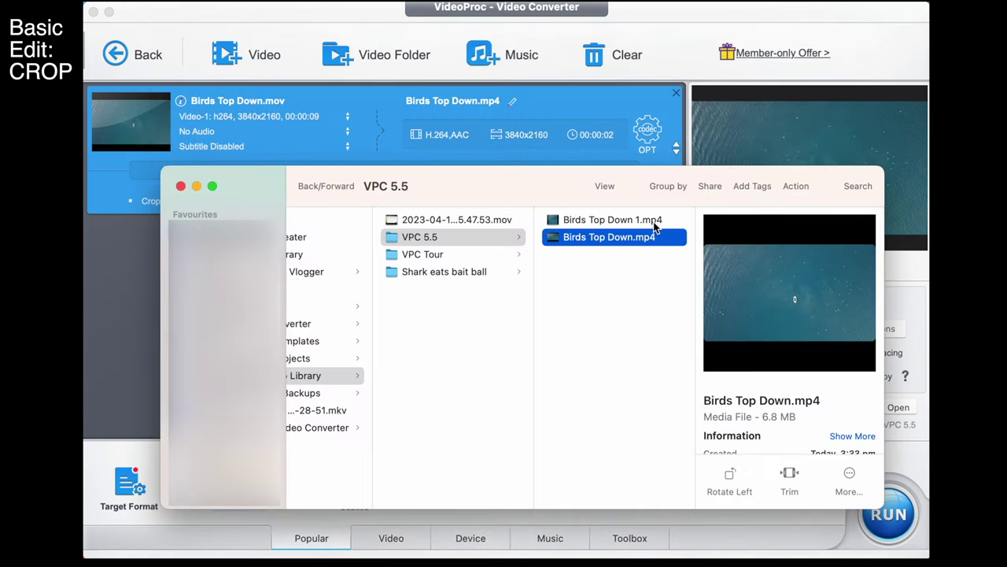
{"action": "left_click", "coordinate": [653, 221]}
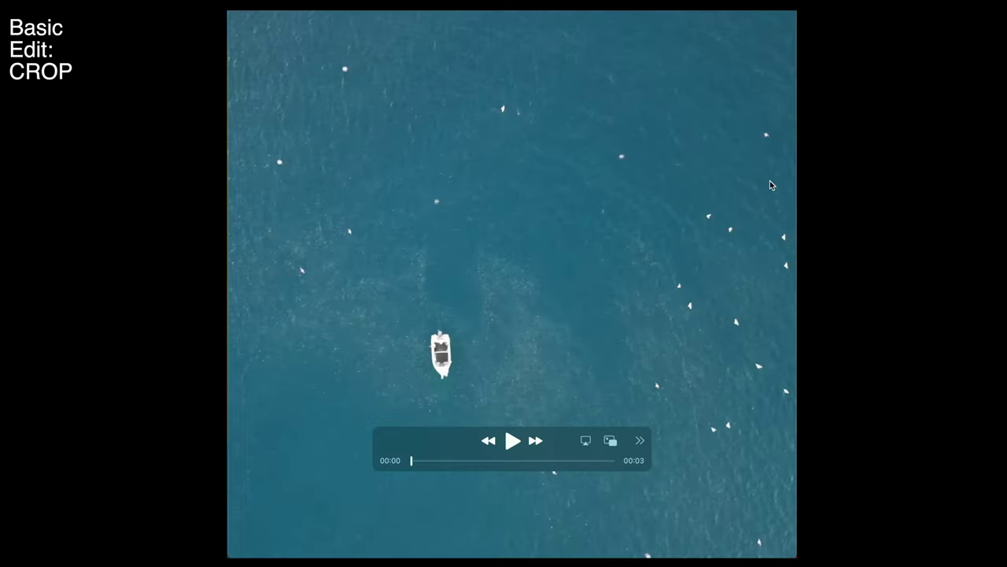
{"action": "left_click", "coordinate": [511, 440]}
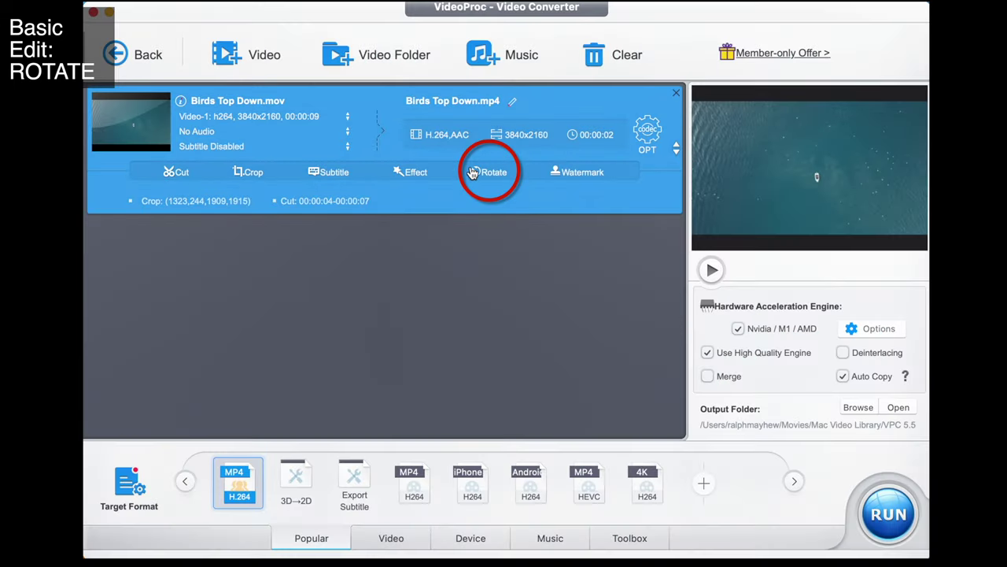
Step: Try rotating the video 180° to the left and back to 0° in its rotation settings
{"action": "left_click", "coordinate": [494, 174]}
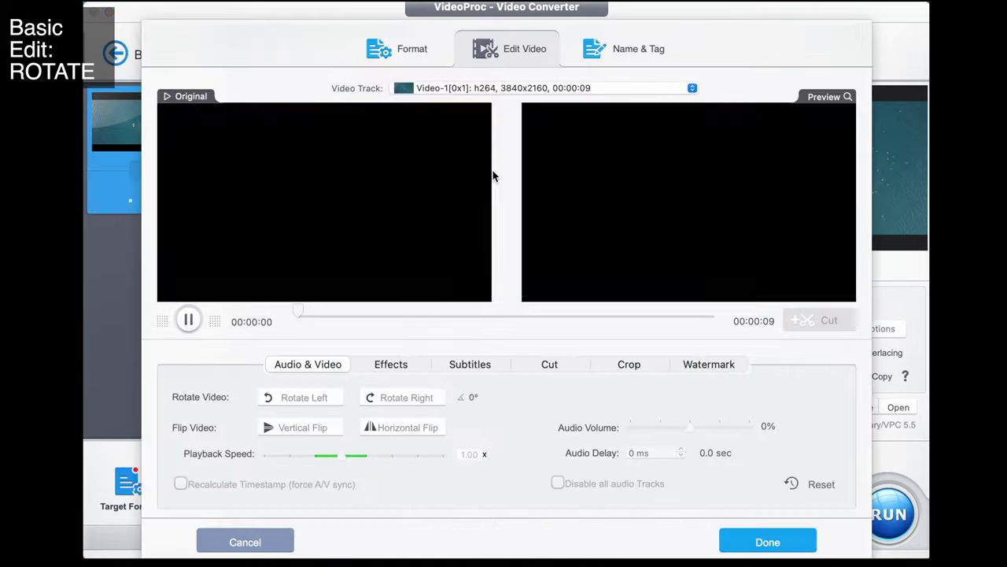
{"action": "left_click", "coordinate": [310, 397]}
{"action": "left_click", "coordinate": [310, 398]}
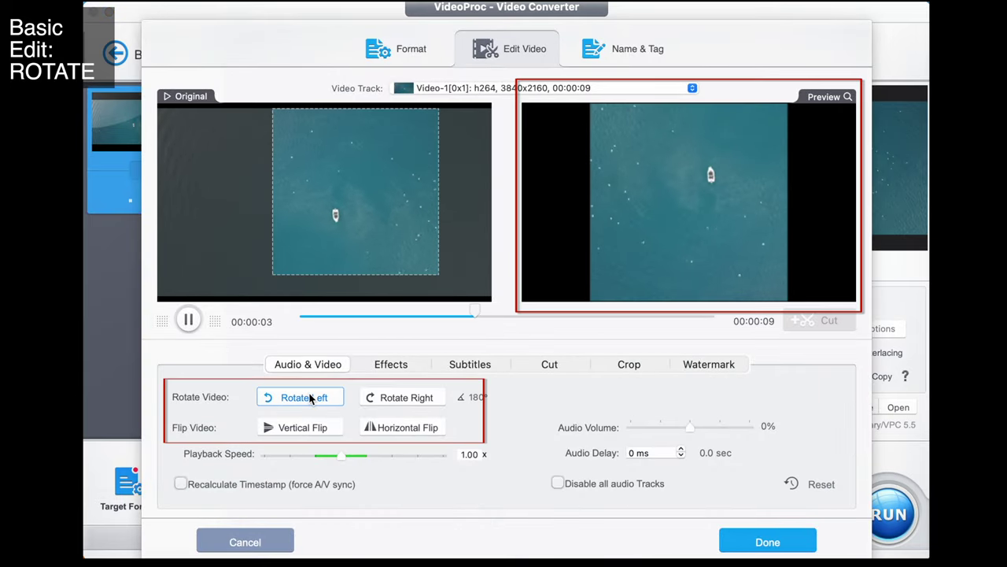
{"action": "left_click", "coordinate": [381, 399]}
{"action": "left_click", "coordinate": [382, 399]}
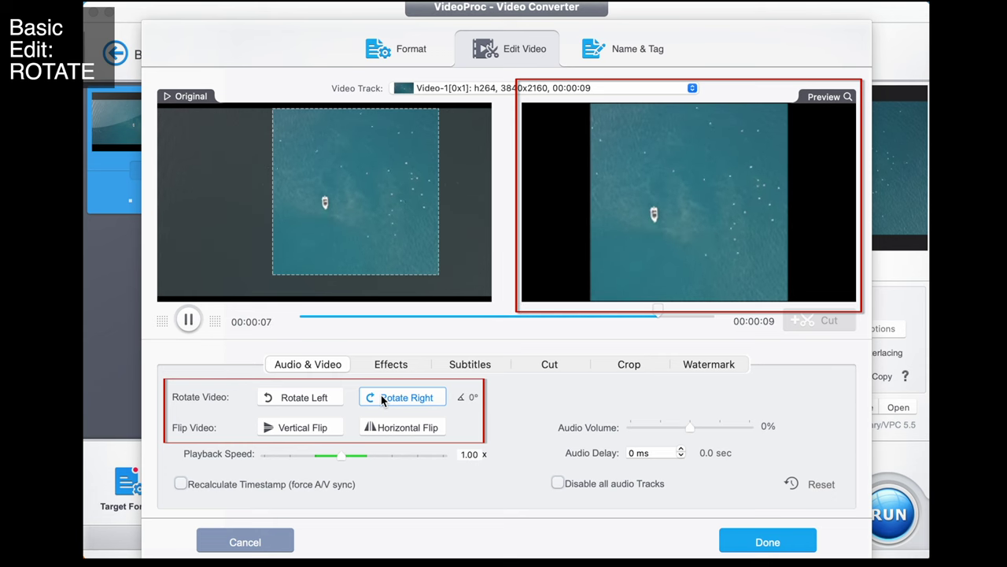
Step: Flip the video both horizontally and vertically and apply the edit
{"action": "left_click", "coordinate": [384, 427]}
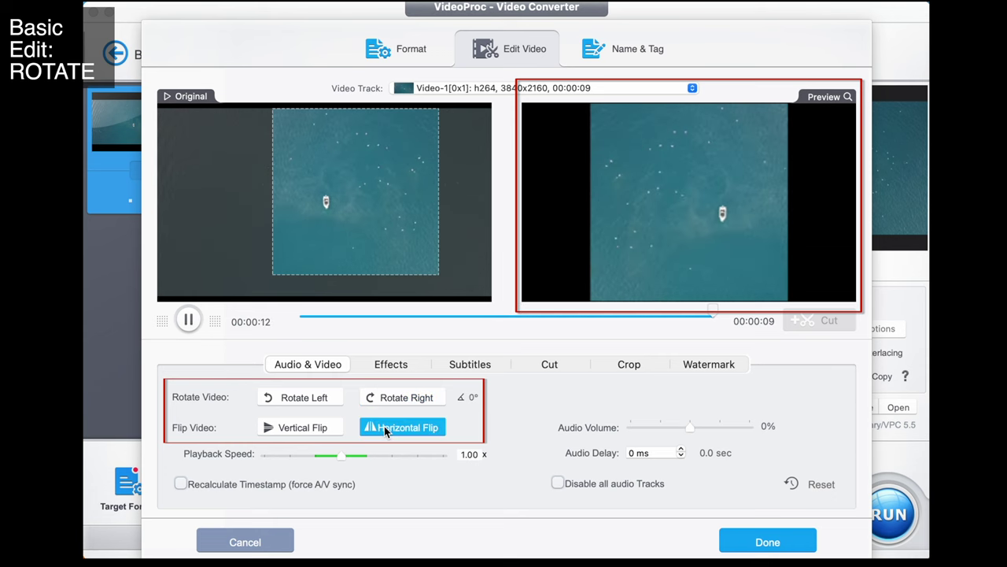
{"action": "left_click", "coordinate": [316, 429]}
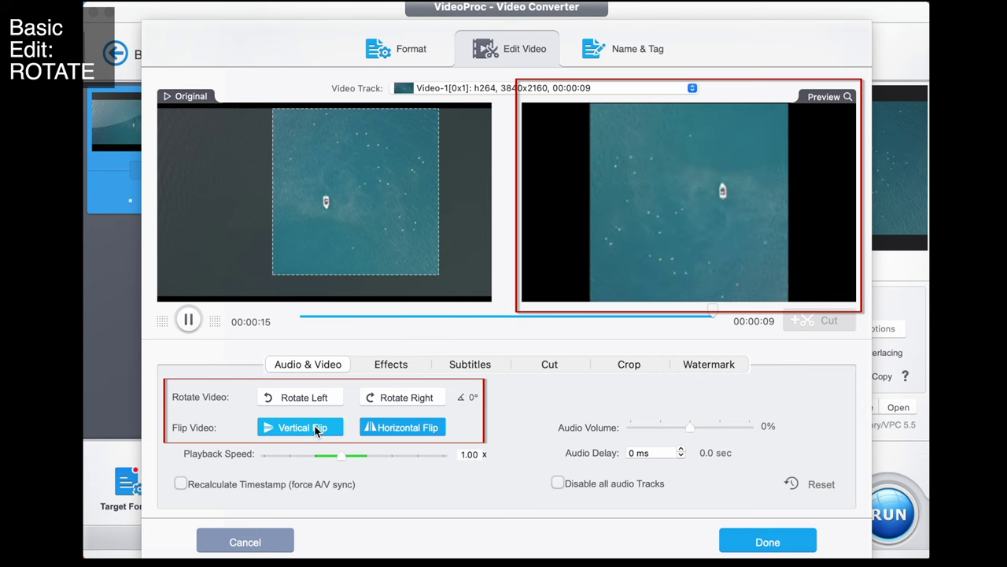
{"action": "left_click", "coordinate": [765, 542]}
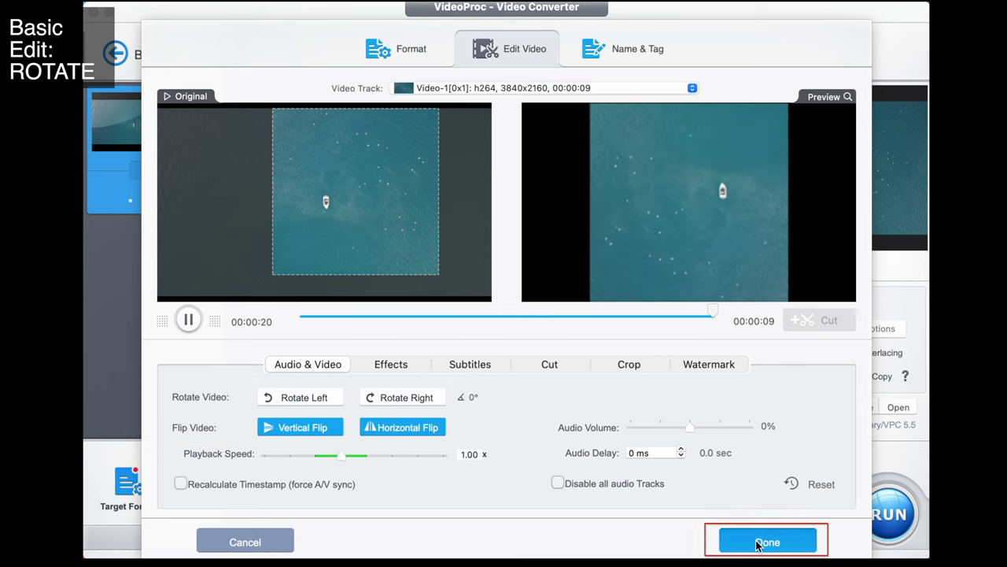
Step: Convert the flipped clip and play the exported video
{"action": "left_click", "coordinate": [882, 513]}
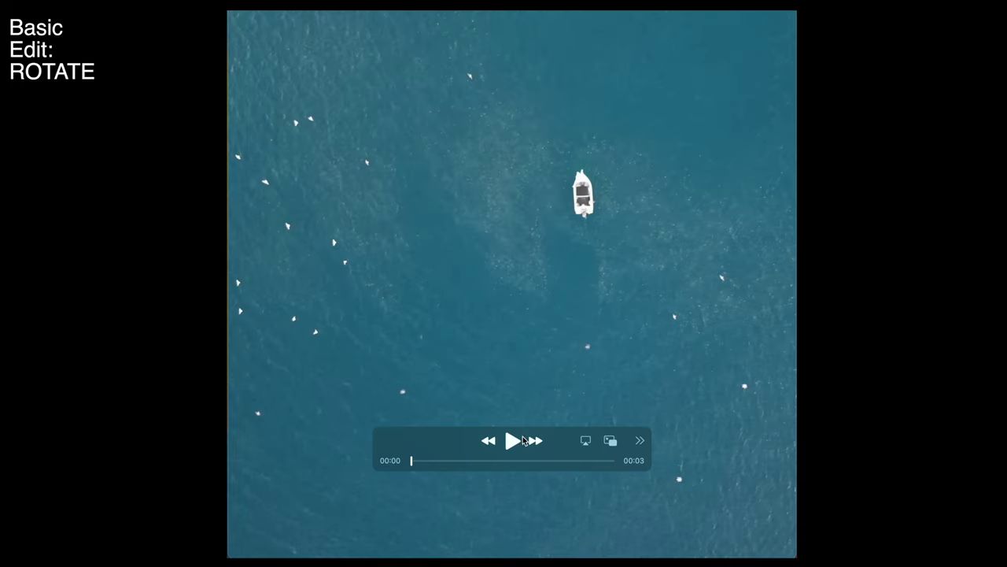
{"action": "left_click", "coordinate": [513, 441]}
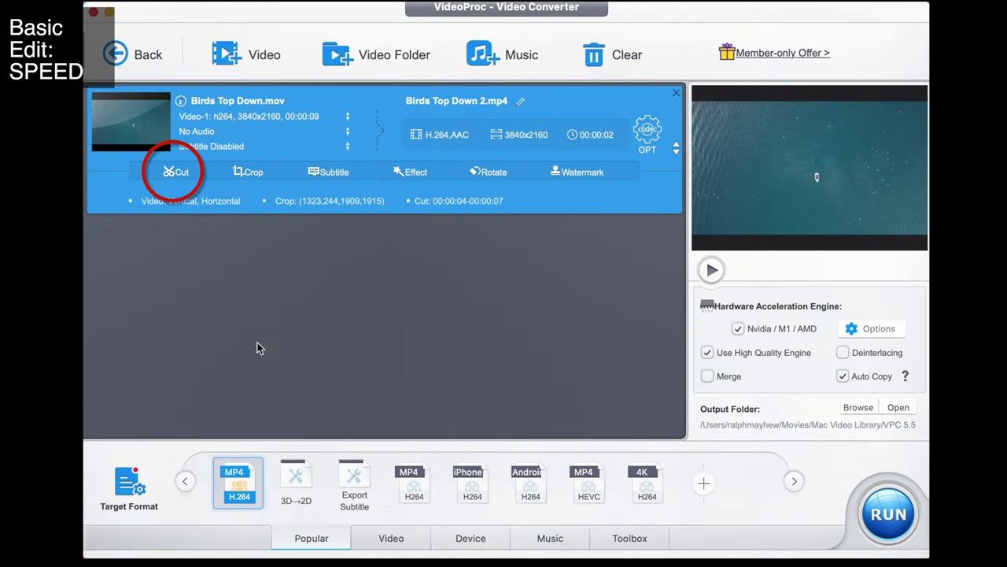
Step: Set the clip's playback speed to 0.25x, apply it and convert the video
{"action": "left_click", "coordinate": [180, 173]}
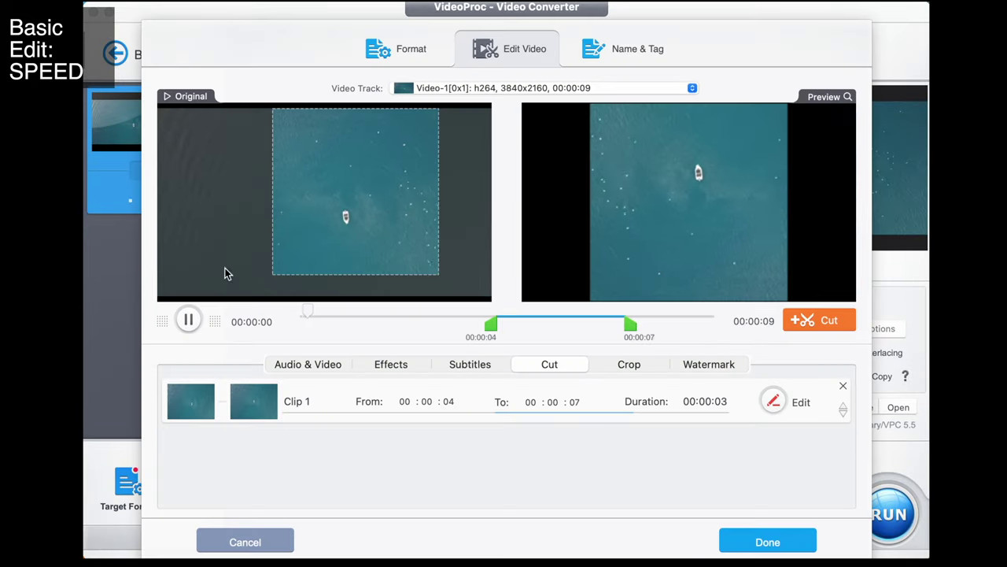
{"action": "left_click", "coordinate": [295, 367]}
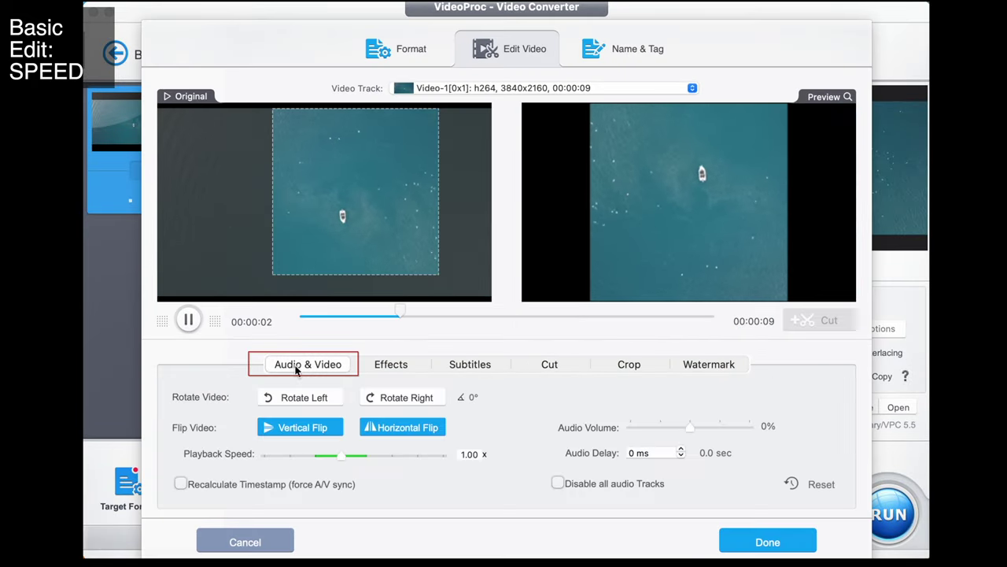
{"action": "mouse_move", "coordinate": [341, 460]}
{"action": "left_mouse_down"}
{"action": "mouse_move", "coordinate": [381, 463]}
{"action": "mouse_move", "coordinate": [277, 463]}
{"action": "mouse_move", "coordinate": [362, 469]}
{"action": "mouse_move", "coordinate": [287, 462]}
{"action": "left_mouse_up"}
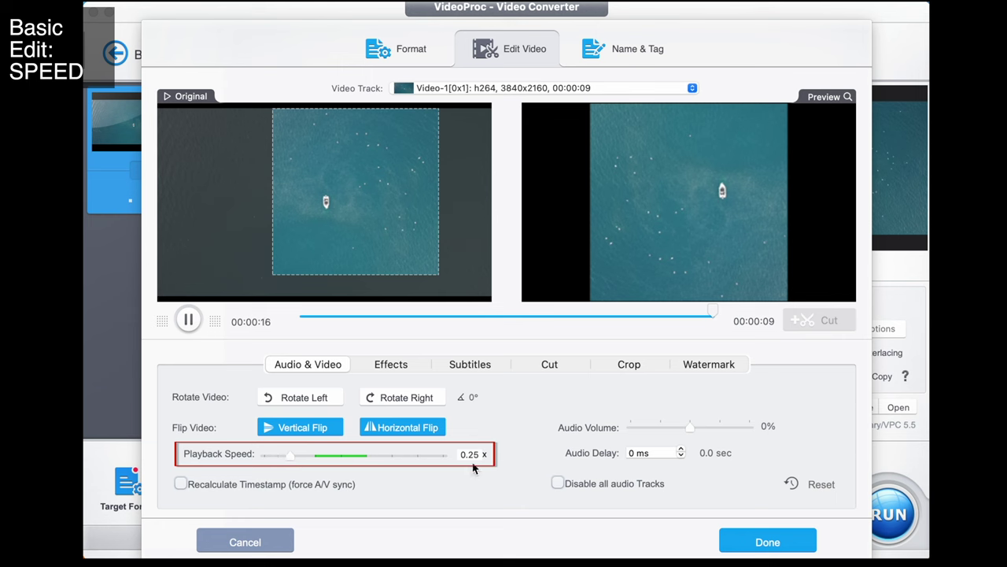
{"action": "left_click", "coordinate": [763, 543]}
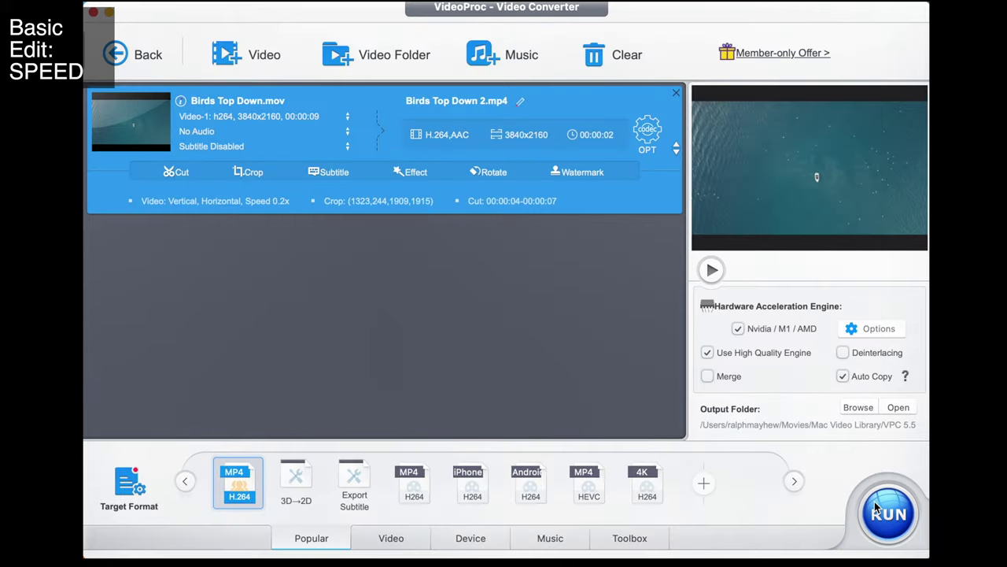
{"action": "left_click", "coordinate": [874, 501]}
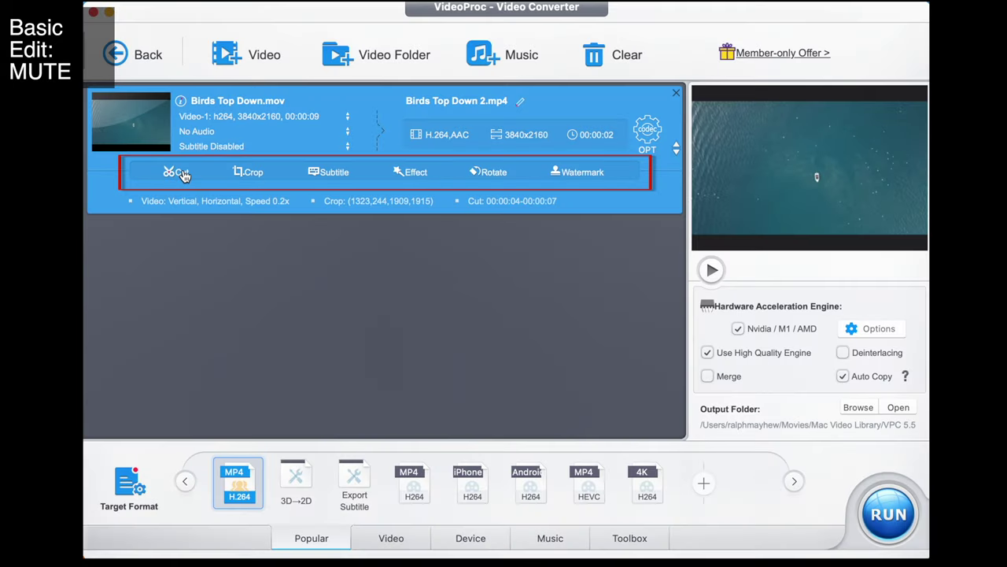
Step: Lower the clip's audio volume to 25% and disable all its audio tracks
{"action": "mouse_move", "coordinate": [244, 500]}
{"action": "left_click", "coordinate": [252, 171]}
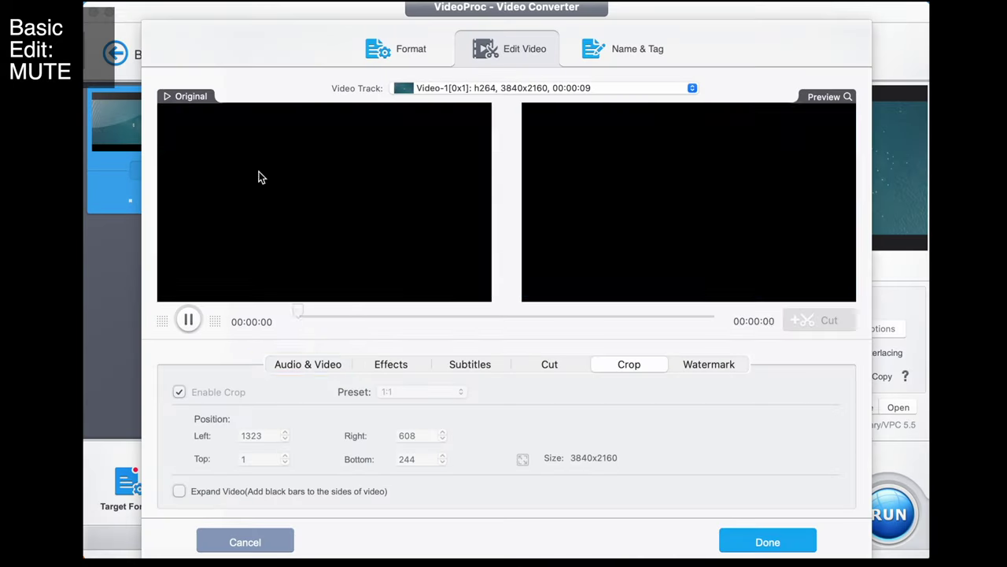
{"action": "left_click", "coordinate": [311, 367]}
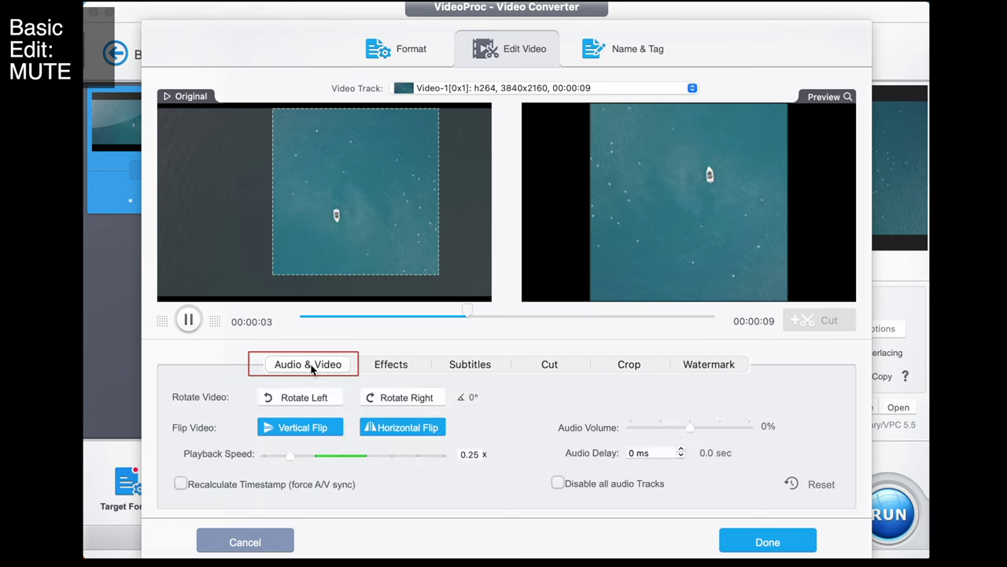
{"action": "left_click", "coordinate": [632, 427]}
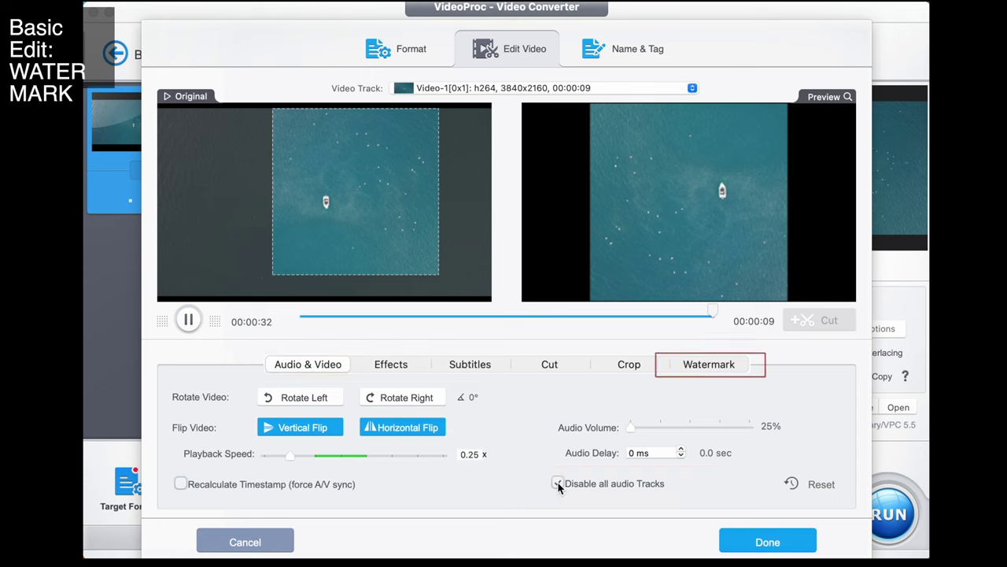
Step: Enable a watermark on the video and enter the text "This is a watermark"
{"action": "left_click", "coordinate": [723, 365]}
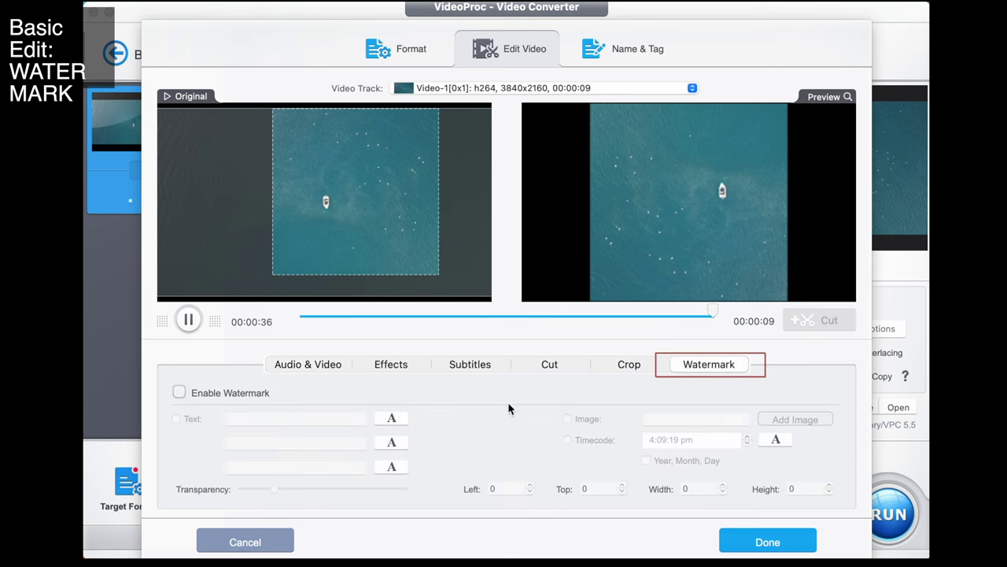
{"action": "left_click", "coordinate": [176, 393]}
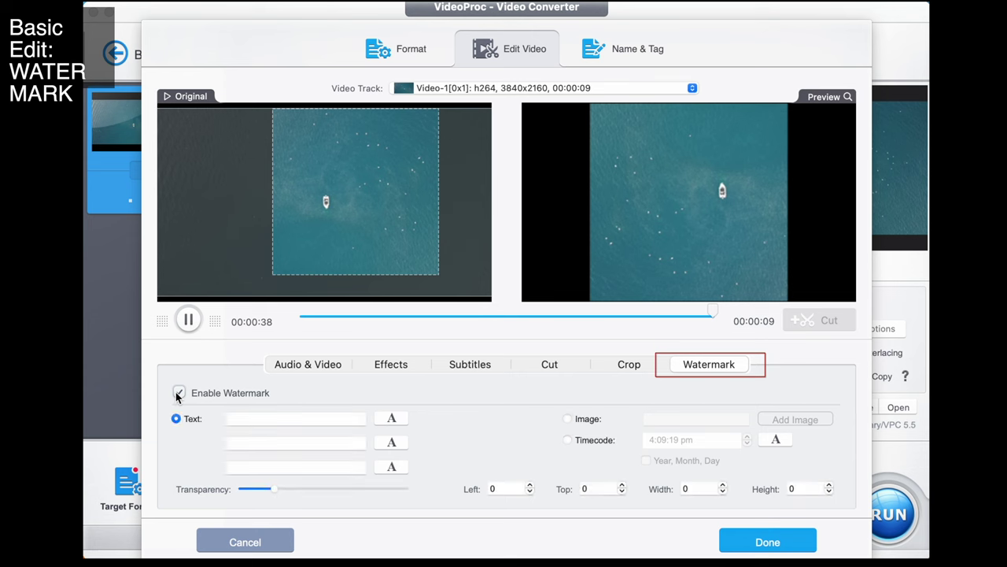
{"action": "left_click", "coordinate": [245, 420]}
{"action": "type", "text": "This"}
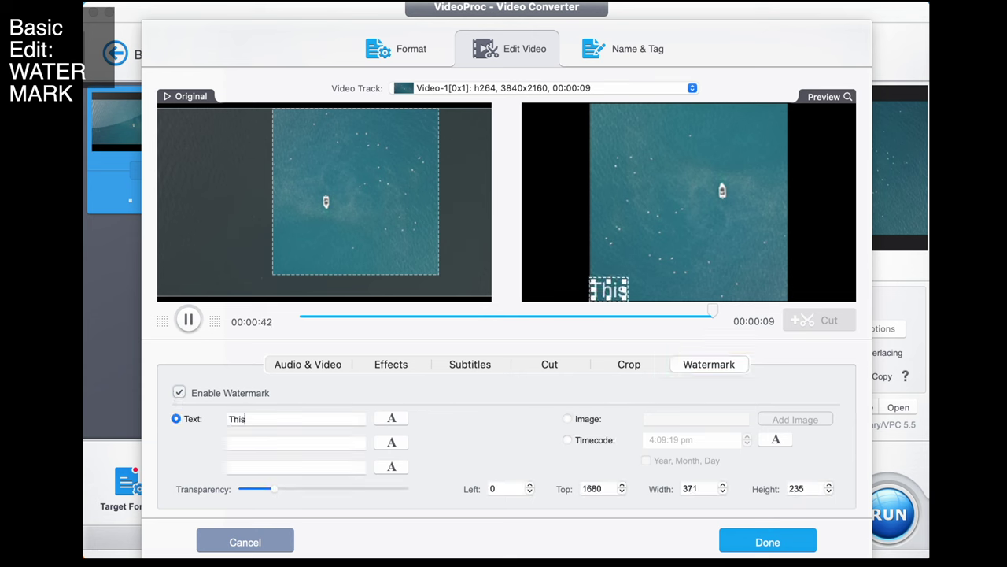
{"action": "type", "text": " is a watermark"}
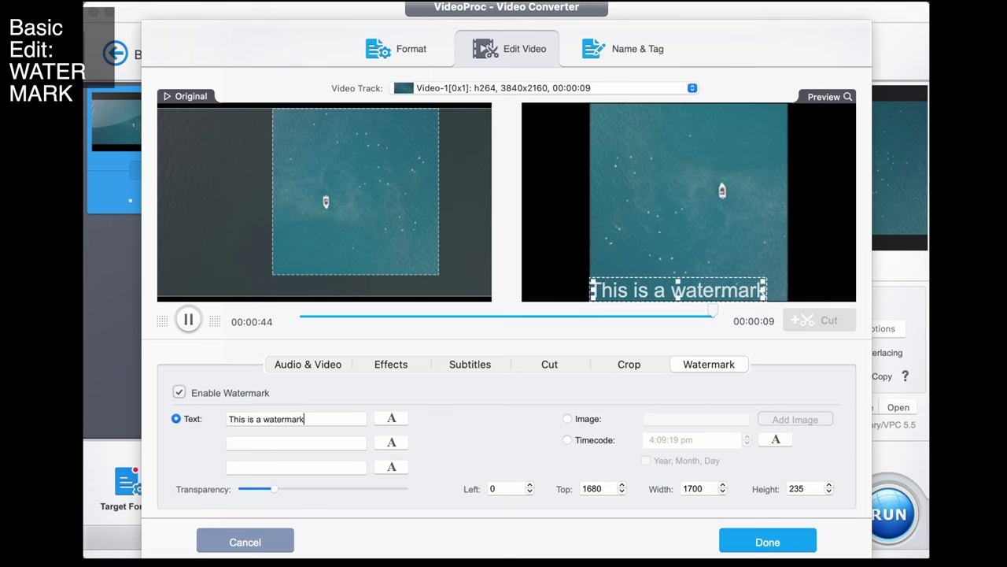
Step: Move the text watermark up beside the boat and resize it to about 1224 wide by 556 high
{"action": "left_click_drag", "start_coordinate": [647, 295], "coordinate": [665, 225]}
{"action": "mouse_move", "coordinate": [793, 236]}
{"action": "left_mouse_down"}
{"action": "mouse_move", "coordinate": [818, 247]}
{"action": "mouse_move", "coordinate": [753, 221]}
{"action": "mouse_move", "coordinate": [782, 224]}
{"action": "left_mouse_up"}
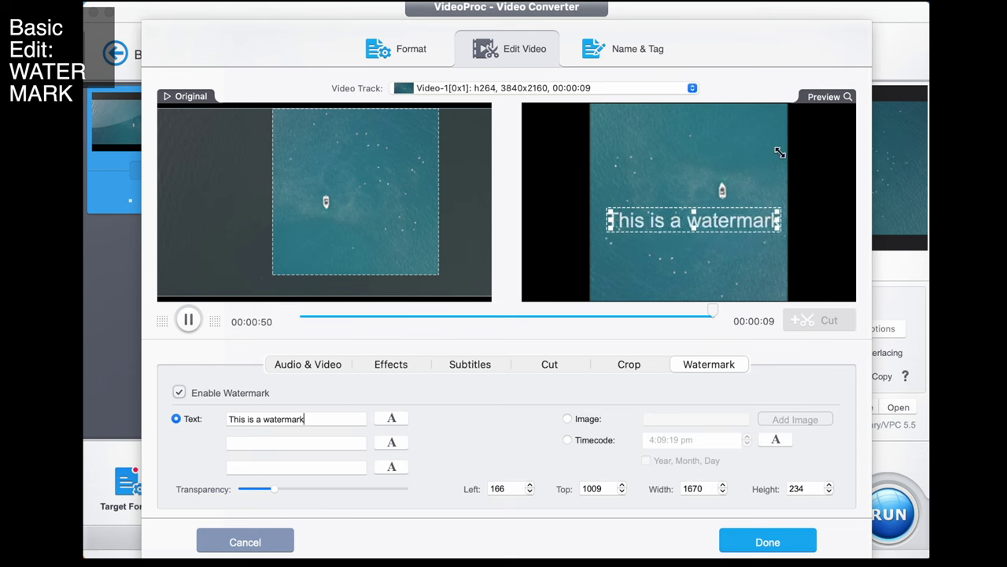
{"action": "left_click_drag", "start_coordinate": [779, 152], "coordinate": [763, 187]}
{"action": "left_click_drag", "start_coordinate": [699, 229], "coordinate": [682, 193]}
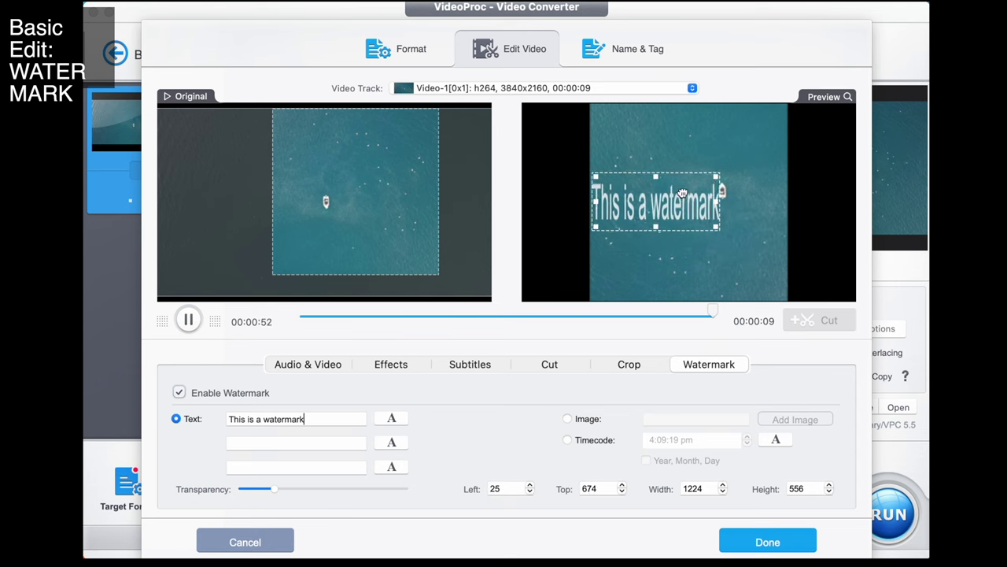
Step: Use the image RM logo with addiiton.png as the watermark, enlarge it to about 1178 by 761 and raise its transparency to about three quarters
{"action": "left_click", "coordinate": [567, 418]}
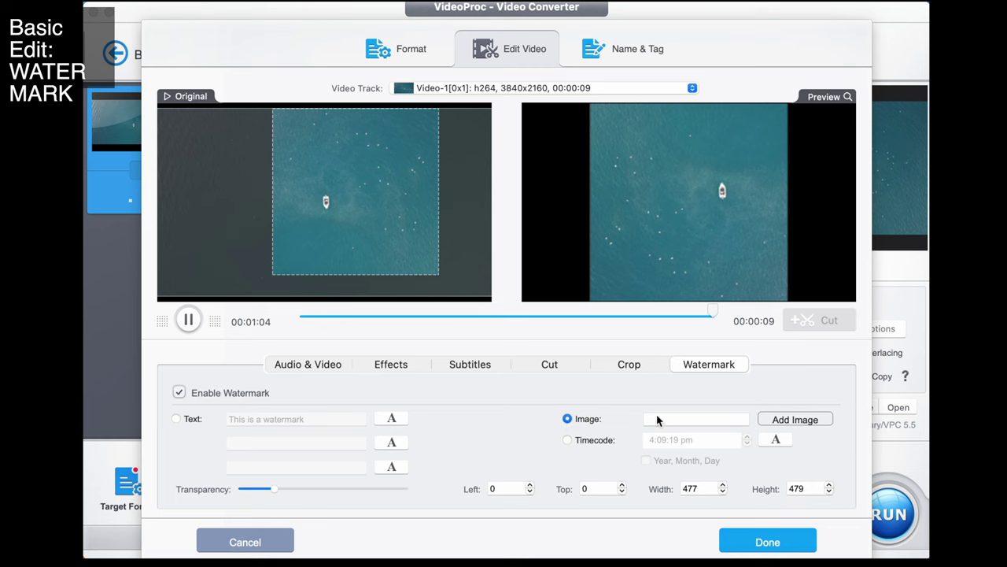
{"action": "left_click", "coordinate": [794, 424]}
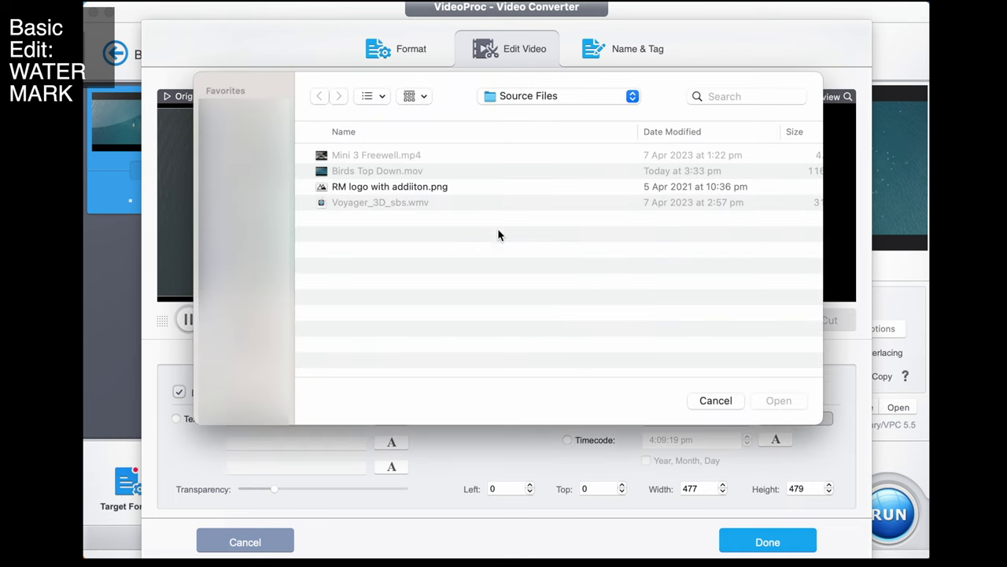
{"action": "double_click", "coordinate": [449, 186]}
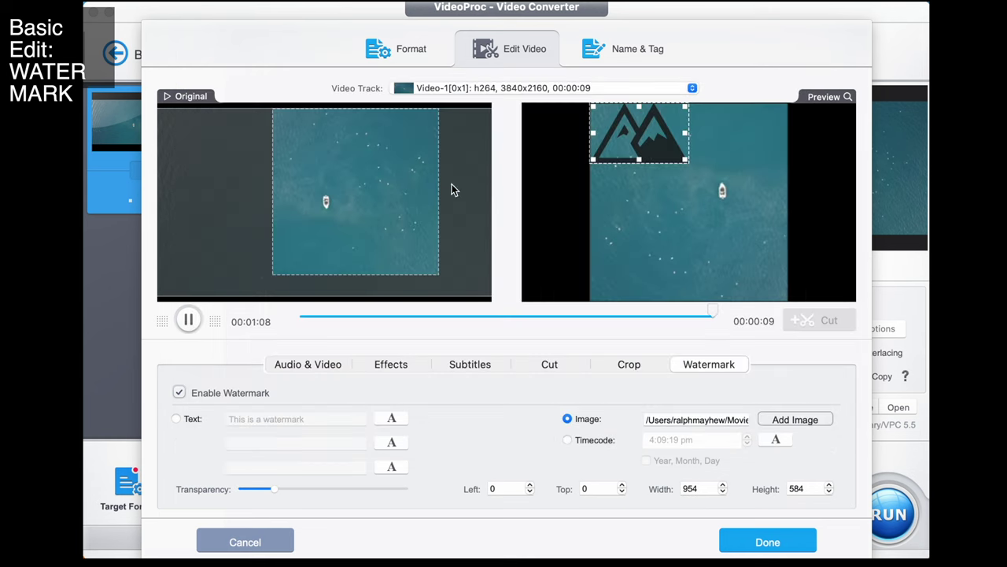
{"action": "left_click_drag", "start_coordinate": [651, 150], "coordinate": [726, 228]}
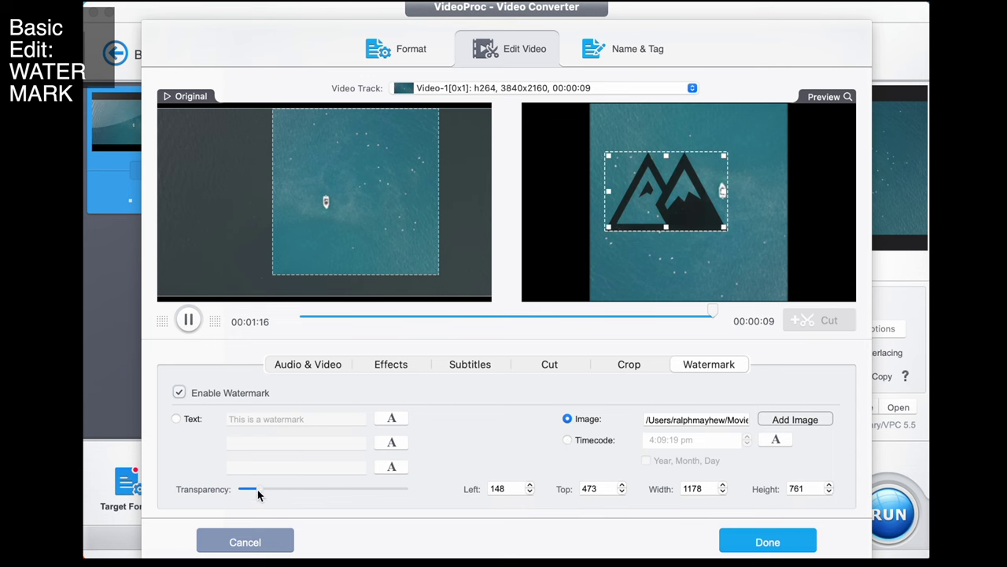
{"action": "left_click_drag", "start_coordinate": [250, 489], "coordinate": [368, 489]}
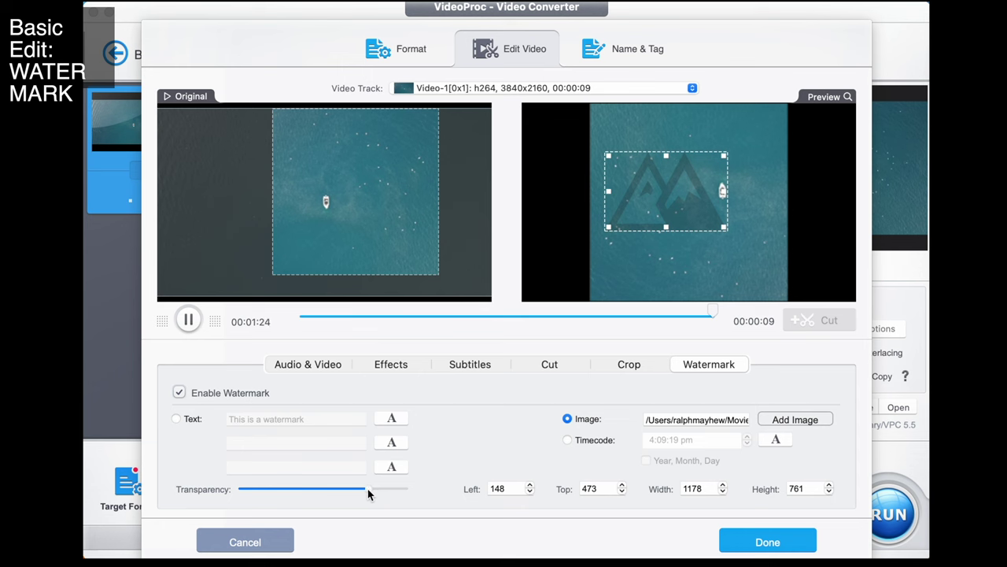
Step: Try the timecode watermark, return to the image watermark and place the logo at about left 341, top 560
{"action": "left_click", "coordinate": [568, 440]}
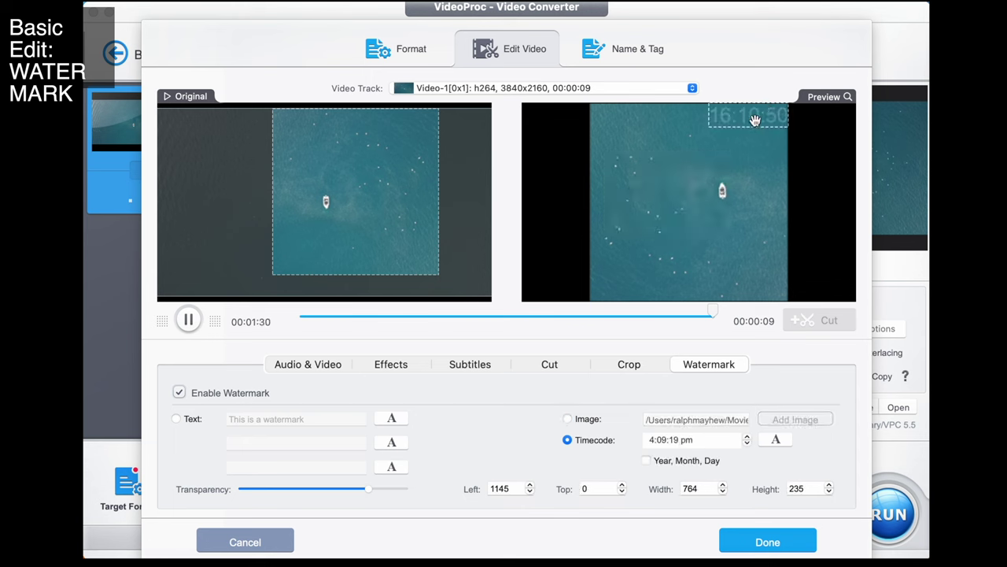
{"action": "left_click", "coordinate": [567, 419]}
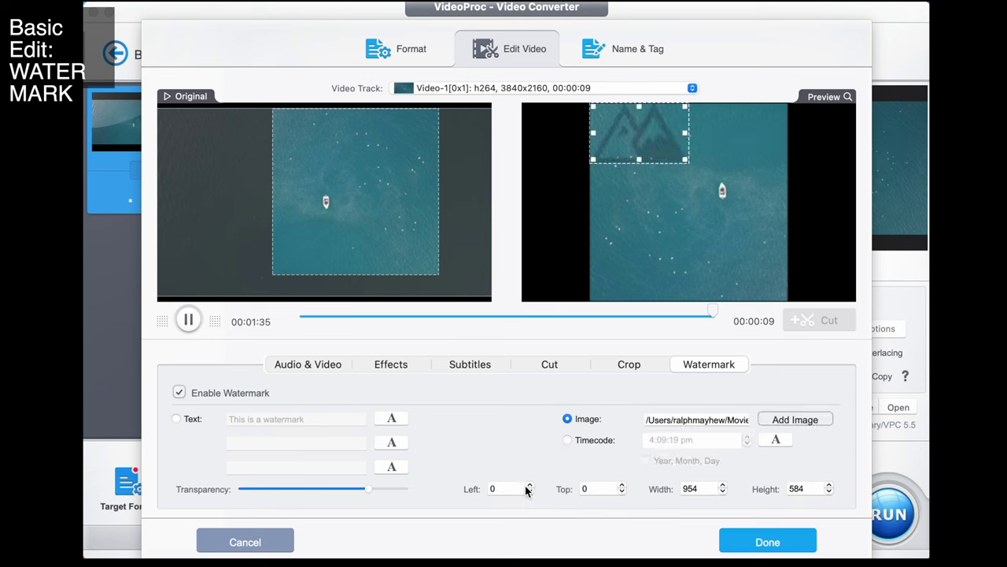
{"action": "left_click_drag", "start_coordinate": [681, 158], "coordinate": [713, 210]}
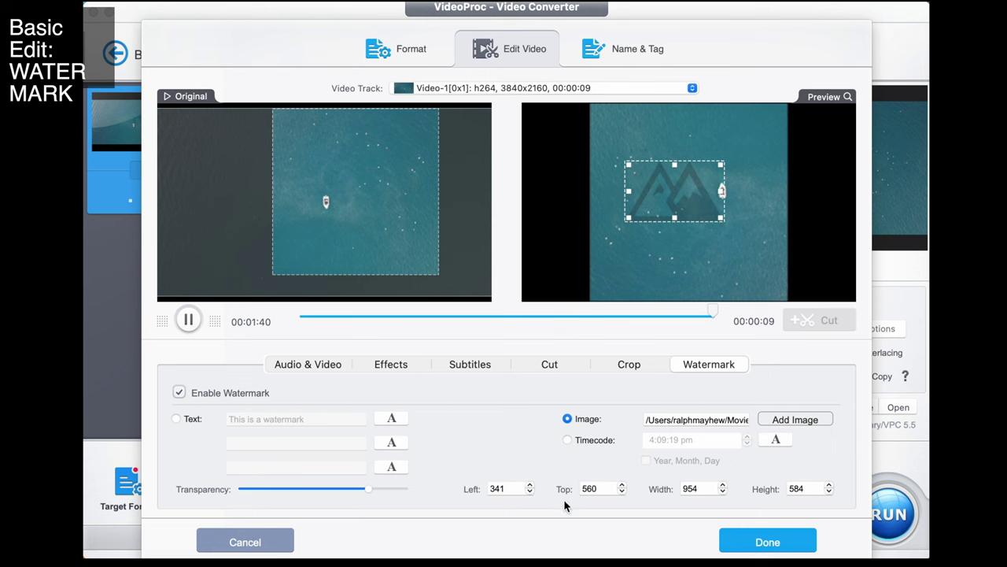
Step: Apply the logo watermark and convert the video
{"action": "left_click", "coordinate": [743, 541]}
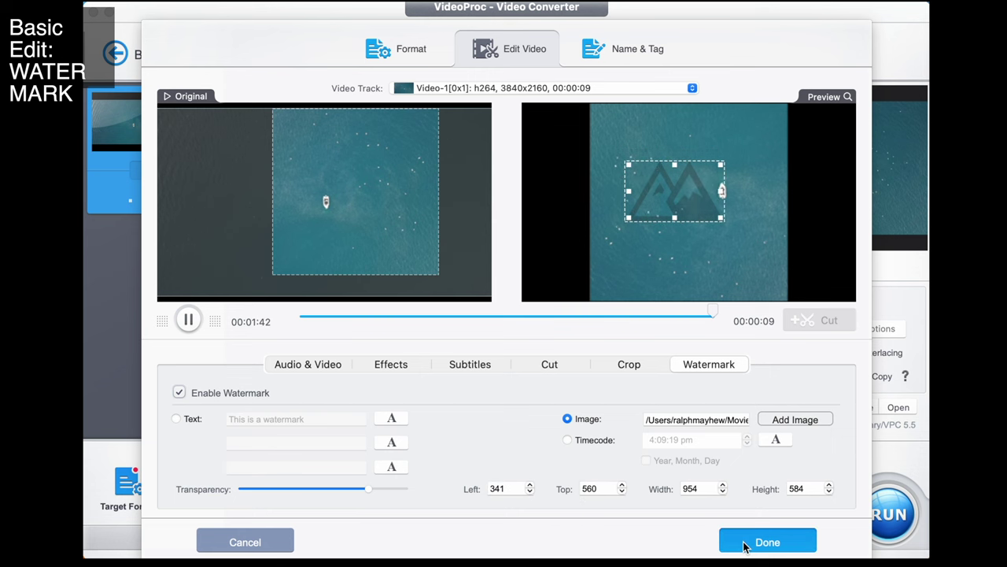
{"action": "left_click", "coordinate": [879, 504]}
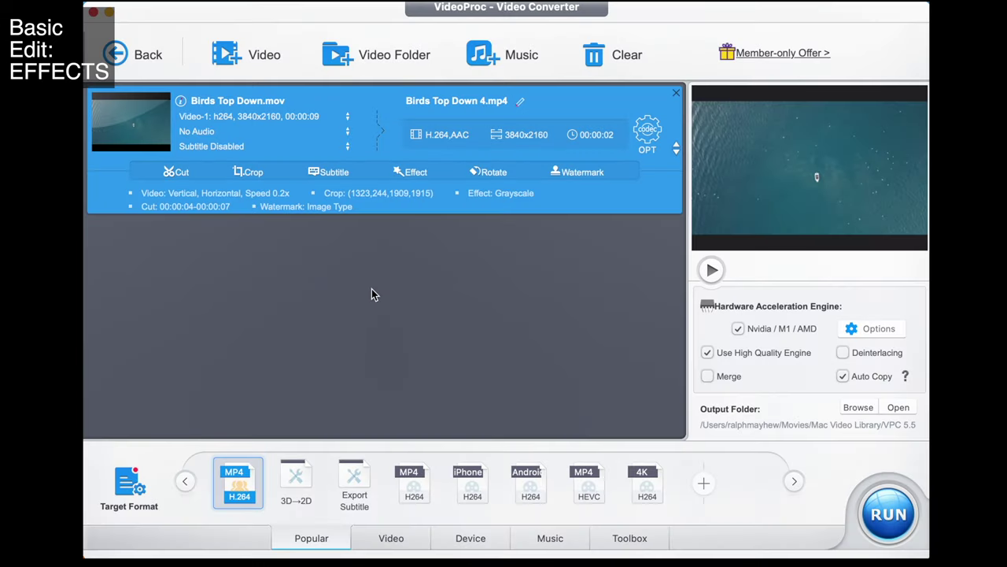
Step: Try several video effects on the clip, including Noise, and choose Negate
{"action": "left_click", "coordinate": [410, 173]}
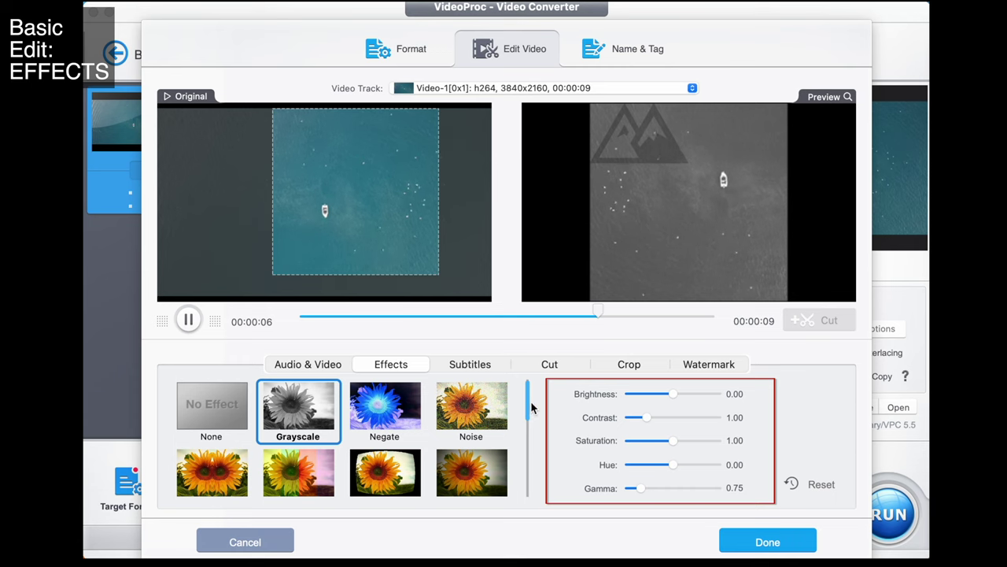
{"action": "left_click", "coordinate": [382, 406]}
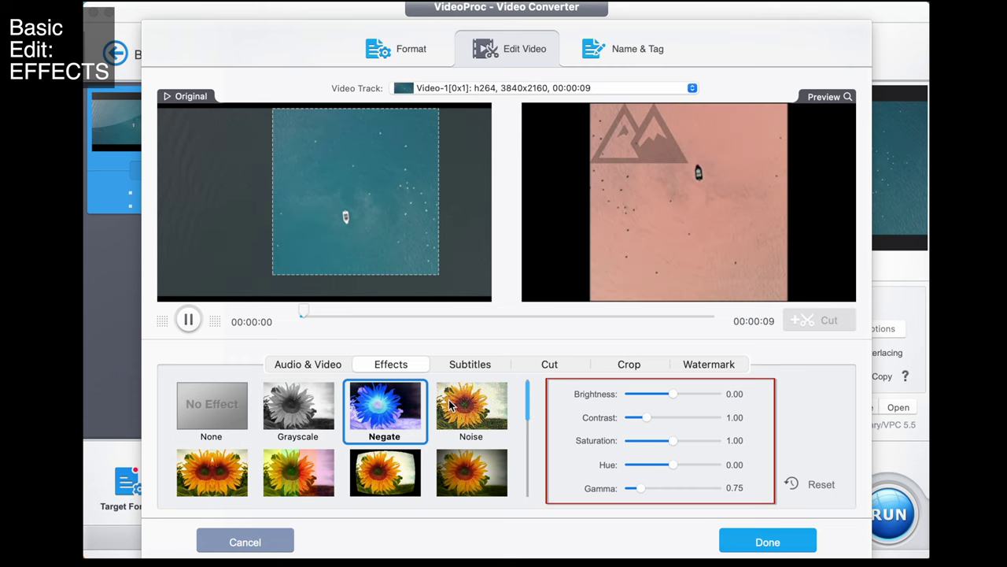
{"action": "left_click", "coordinate": [464, 408]}
{"action": "left_click", "coordinate": [466, 481]}
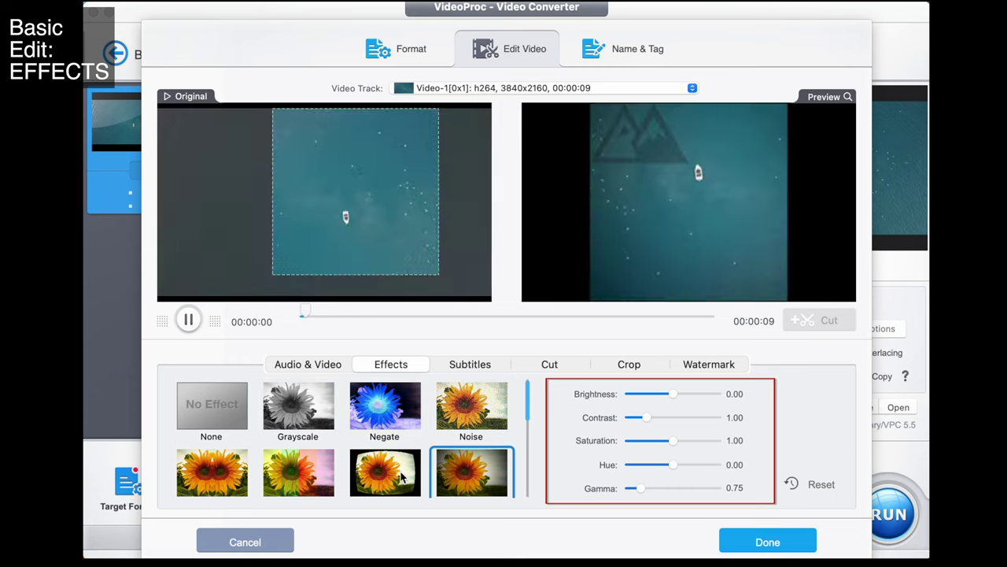
{"action": "left_click", "coordinate": [397, 472]}
{"action": "left_click", "coordinate": [394, 416]}
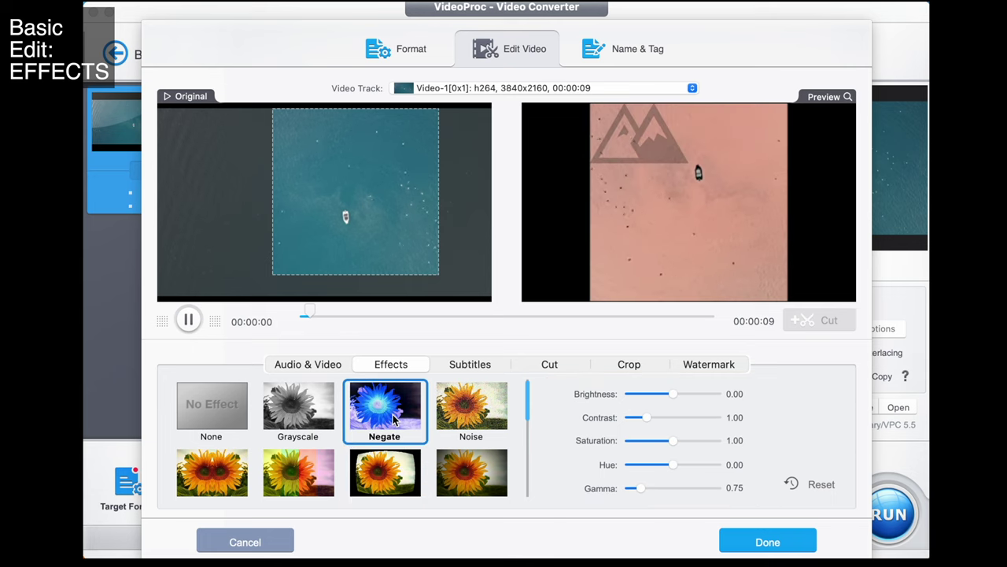
Step: Set the contrast to about 2.36 and the gamma to about 1.55, apply the effect and convert the video
{"action": "left_click_drag", "start_coordinate": [645, 421], "coordinate": [679, 421]}
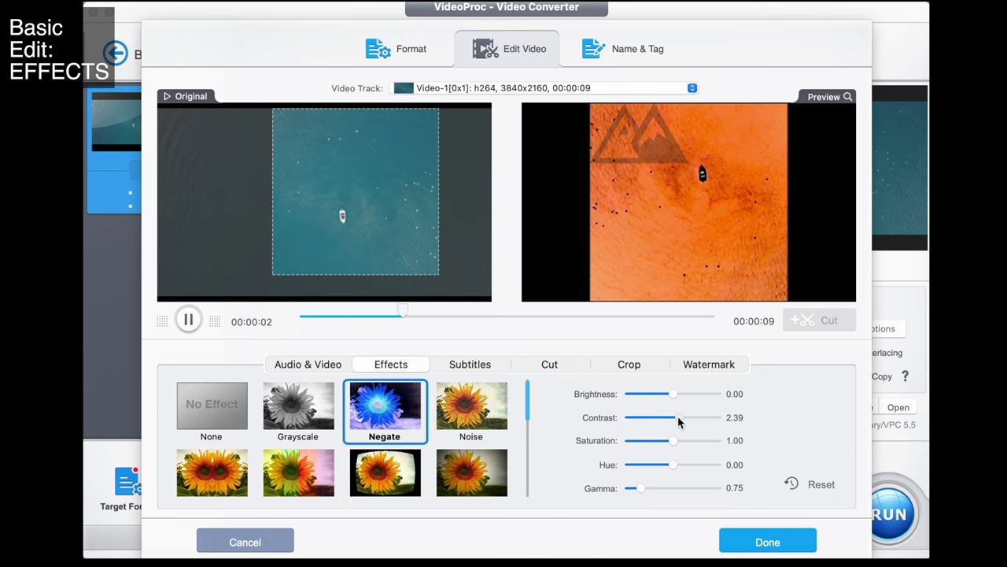
{"action": "left_click_drag", "start_coordinate": [639, 489], "coordinate": [665, 487]}
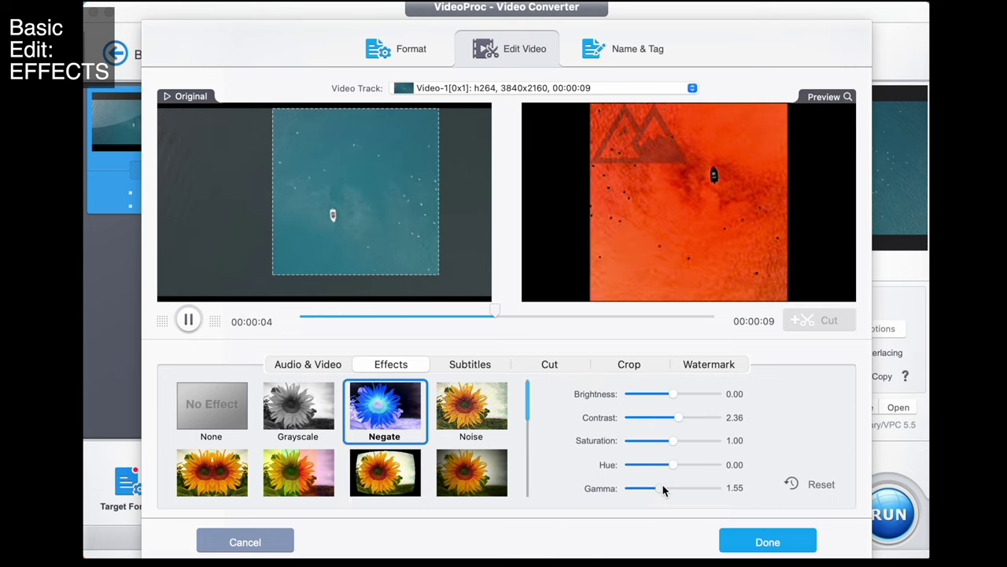
{"action": "left_click", "coordinate": [783, 541]}
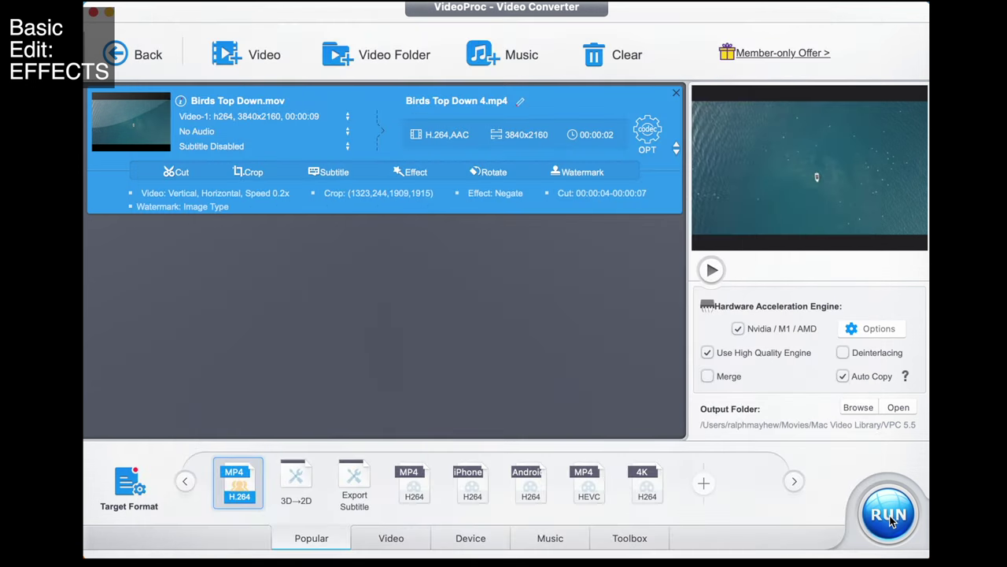
{"action": "left_click", "coordinate": [889, 516]}
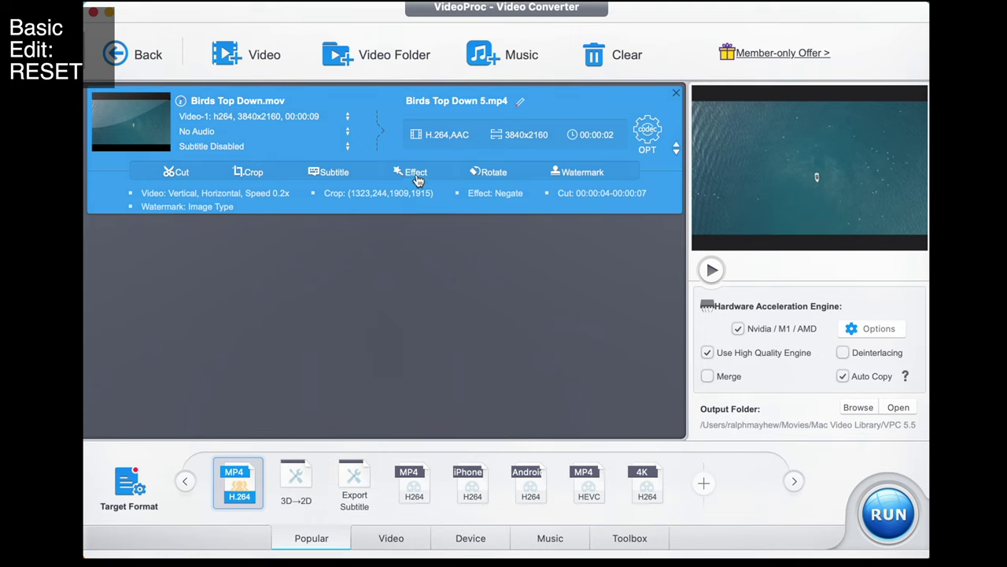
Step: Reset the color adjustments, set the video effect to None and apply the change
{"action": "left_click", "coordinate": [416, 176]}
{"action": "left_click", "coordinate": [820, 485]}
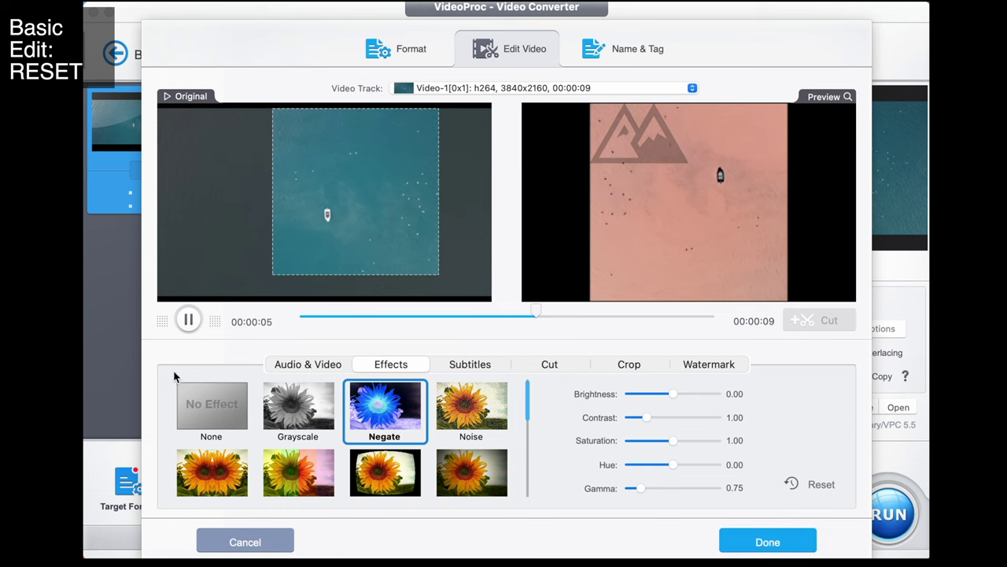
{"action": "left_click", "coordinate": [214, 406]}
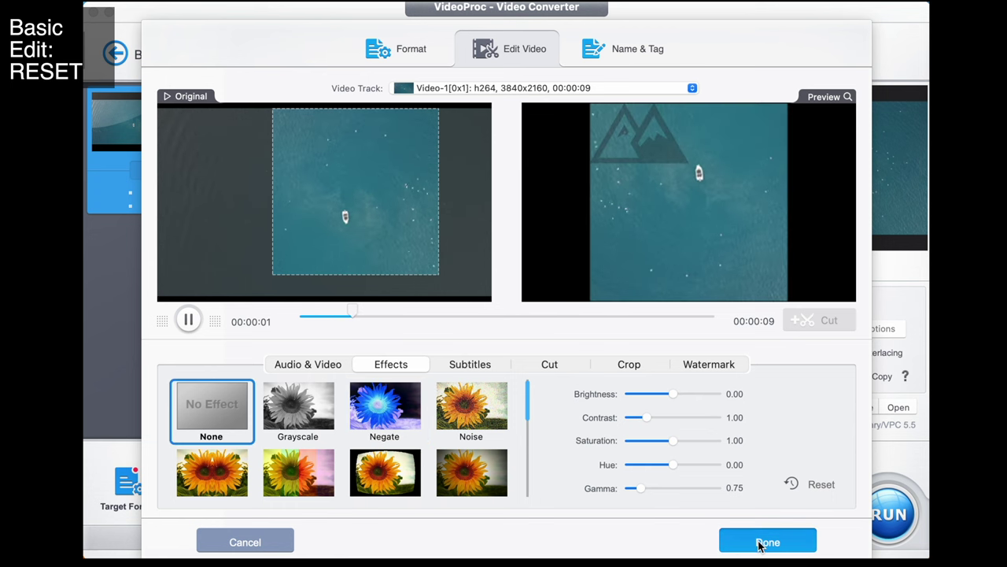
{"action": "left_click", "coordinate": [760, 542]}
Step: Disable the crop on the video and apply the change
{"action": "left_click", "coordinate": [250, 173]}
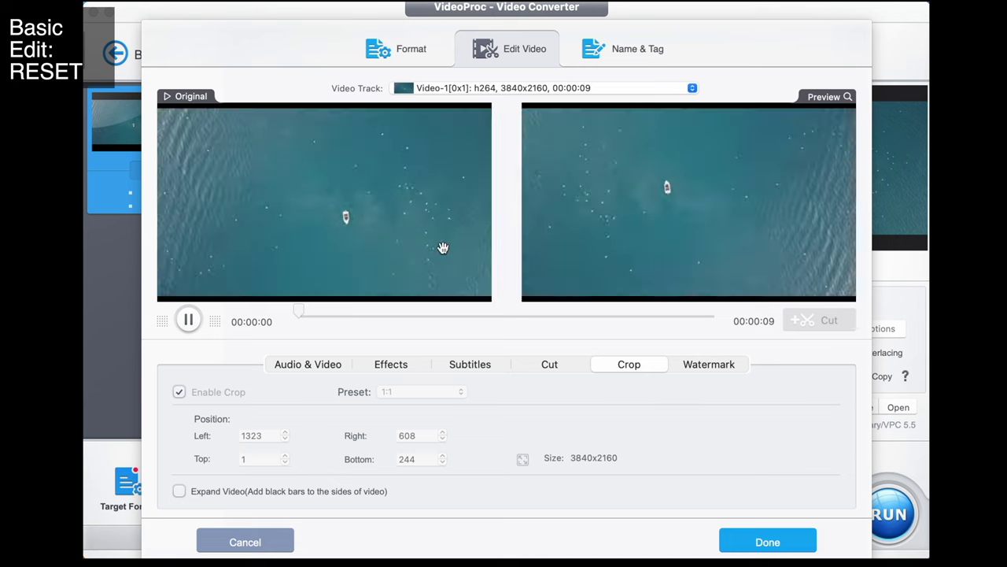
{"action": "left_click", "coordinate": [179, 394]}
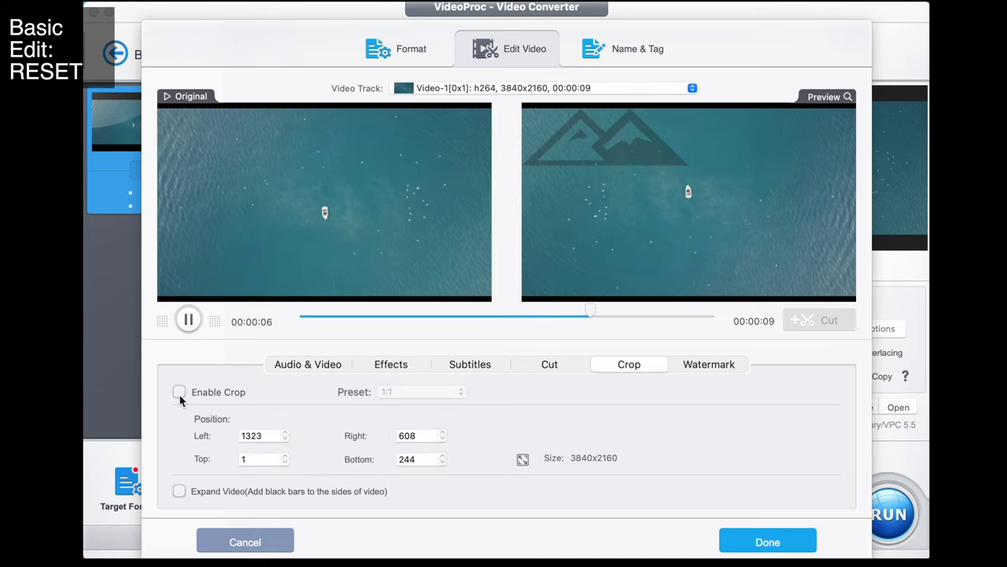
{"action": "left_click", "coordinate": [741, 541]}
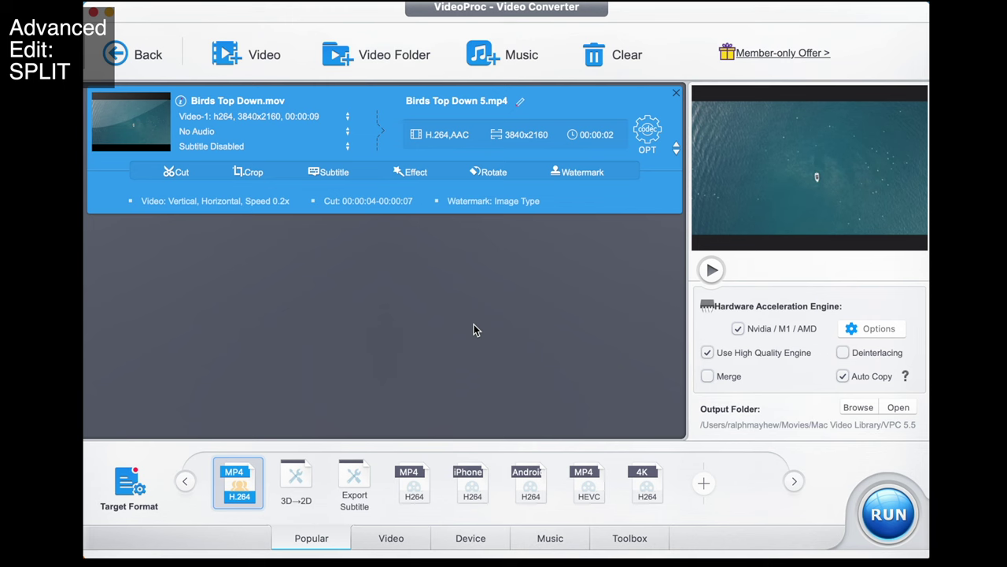
Step: Delete Clip 1 from the cuts, extend the range to the full 00:00:00 to 00:00:09 and apply it
{"action": "left_click", "coordinate": [178, 173]}
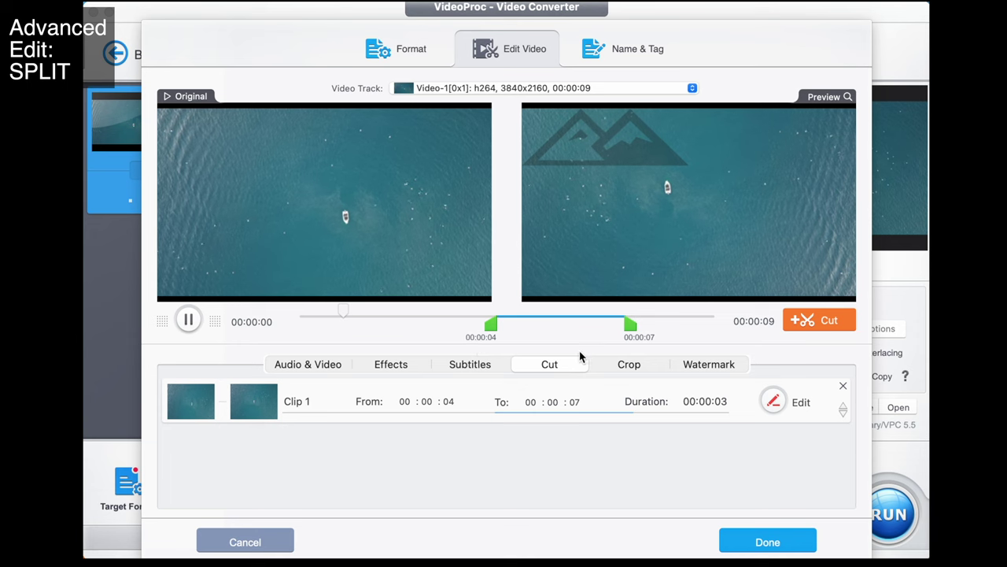
{"action": "left_click", "coordinate": [842, 386]}
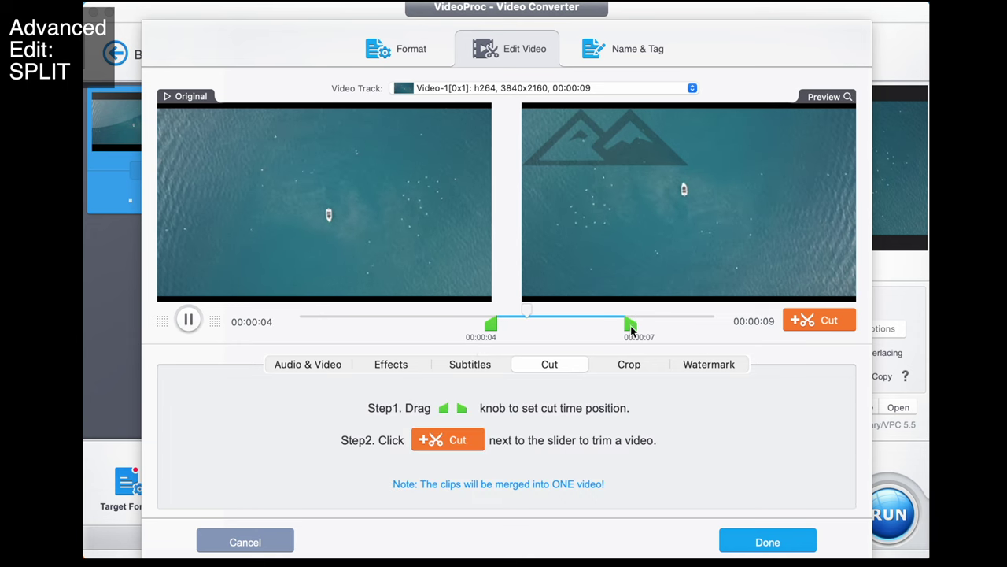
{"action": "left_click_drag", "start_coordinate": [630, 325], "coordinate": [719, 325]}
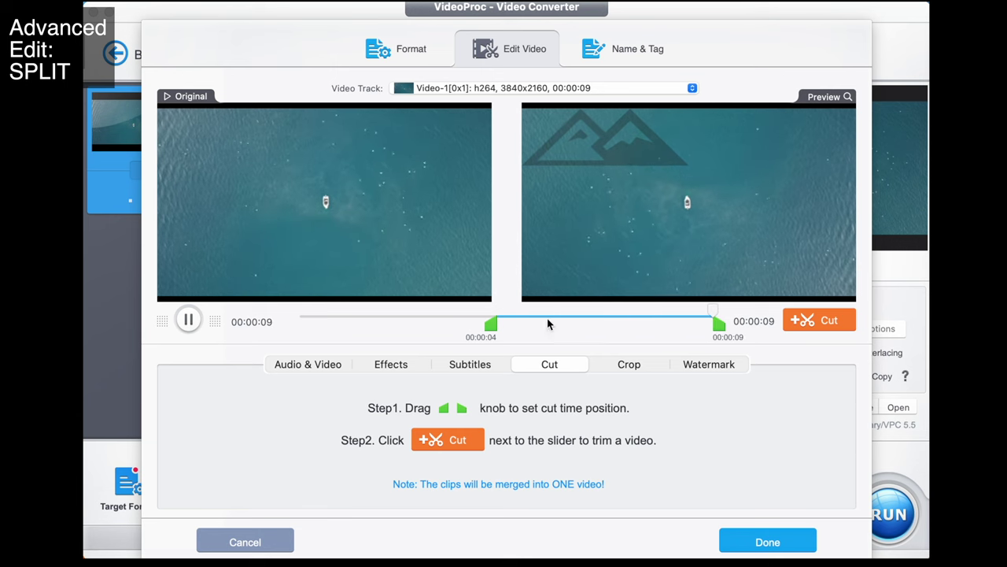
{"action": "left_click_drag", "start_coordinate": [492, 326], "coordinate": [267, 327]}
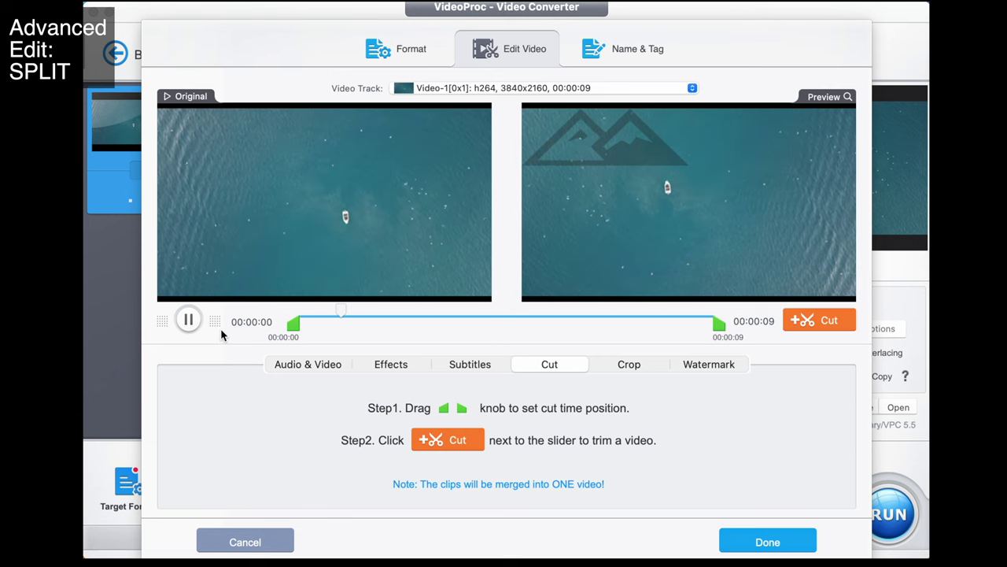
{"action": "left_click", "coordinate": [749, 542]}
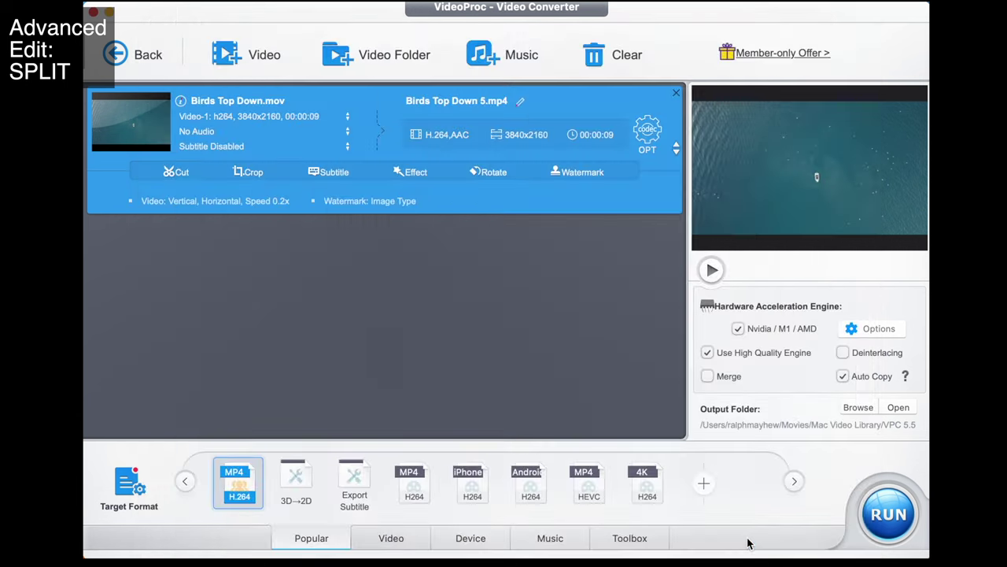
Step: Split the Birds Top Down video evenly into 2 segments and run the conversion
{"action": "left_click", "coordinate": [621, 543]}
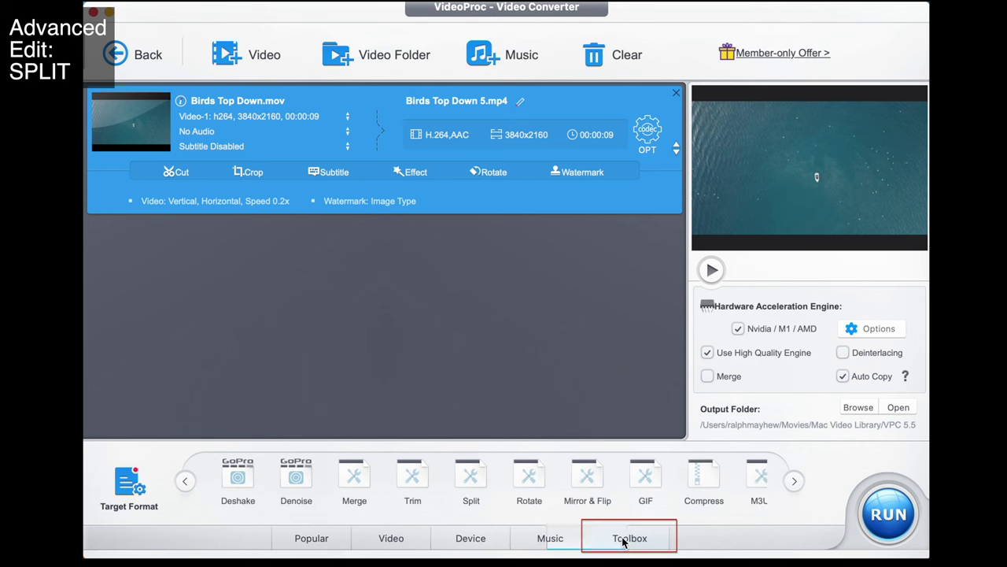
{"action": "left_click", "coordinate": [475, 484]}
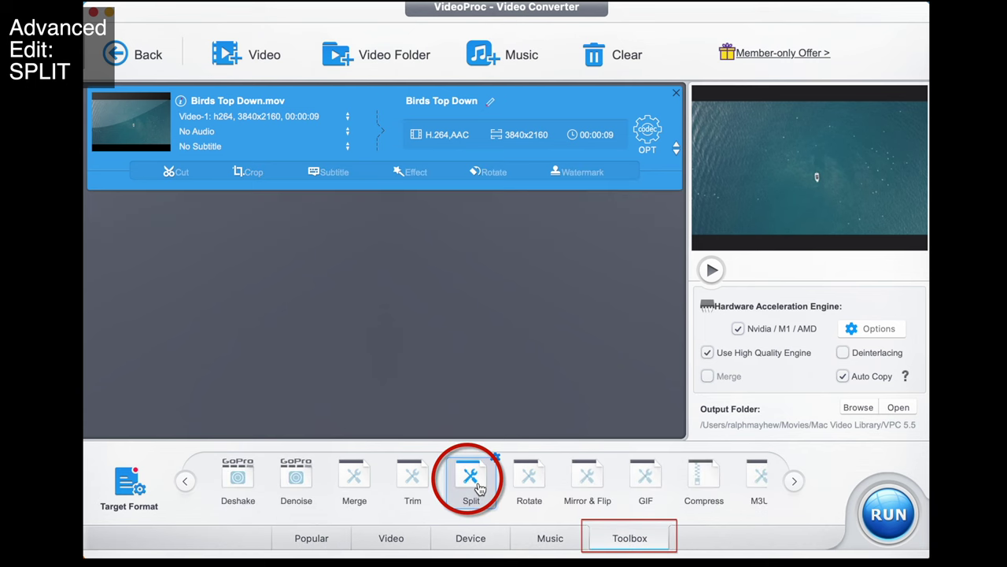
{"action": "double_click", "coordinate": [479, 488]}
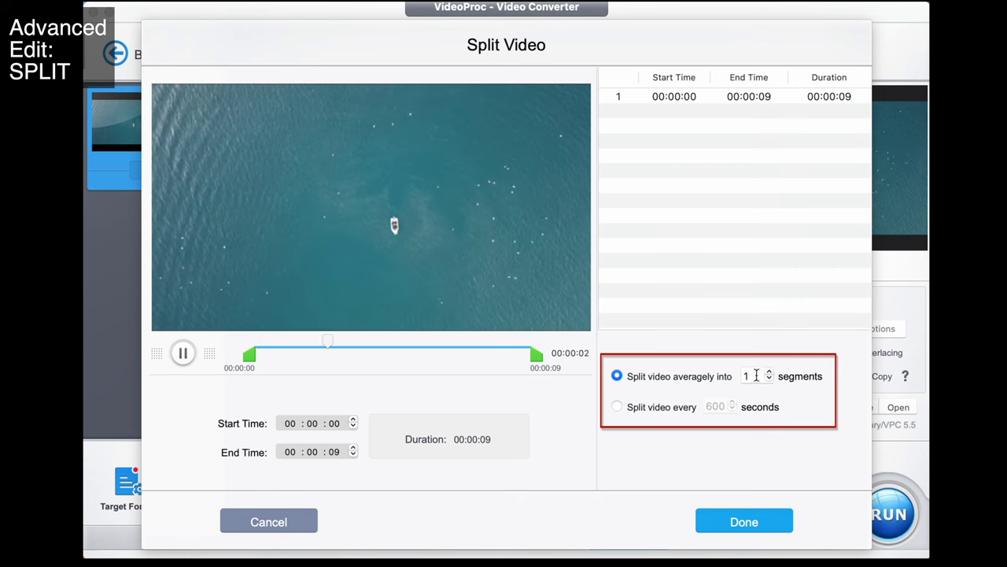
{"action": "left_click", "coordinate": [769, 372]}
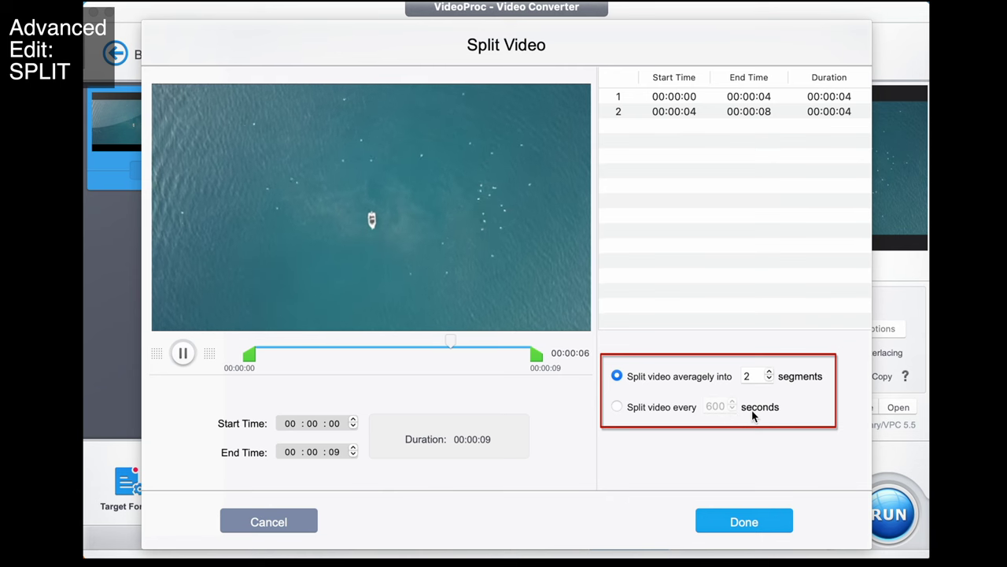
{"action": "left_click", "coordinate": [749, 522]}
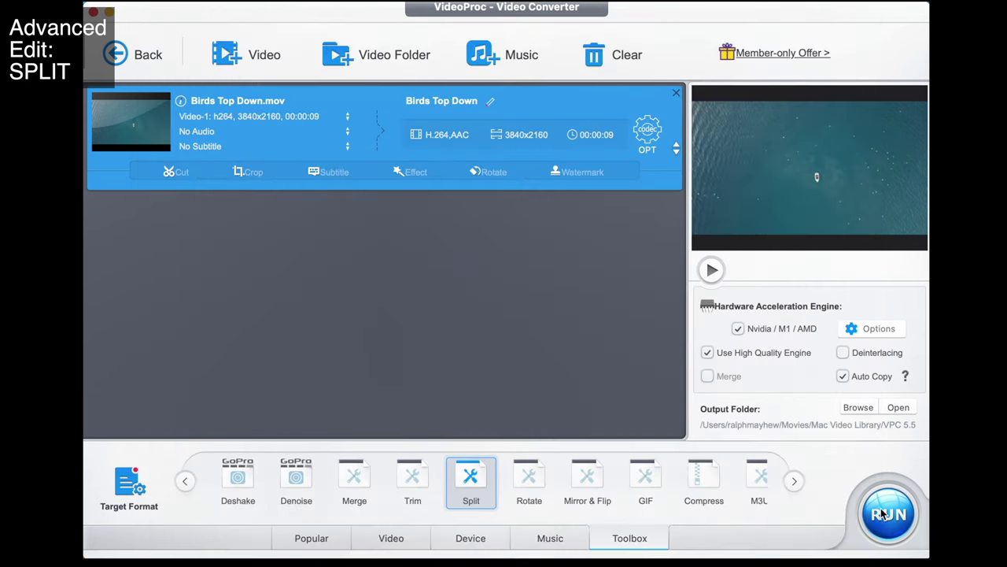
{"action": "left_click", "coordinate": [883, 513]}
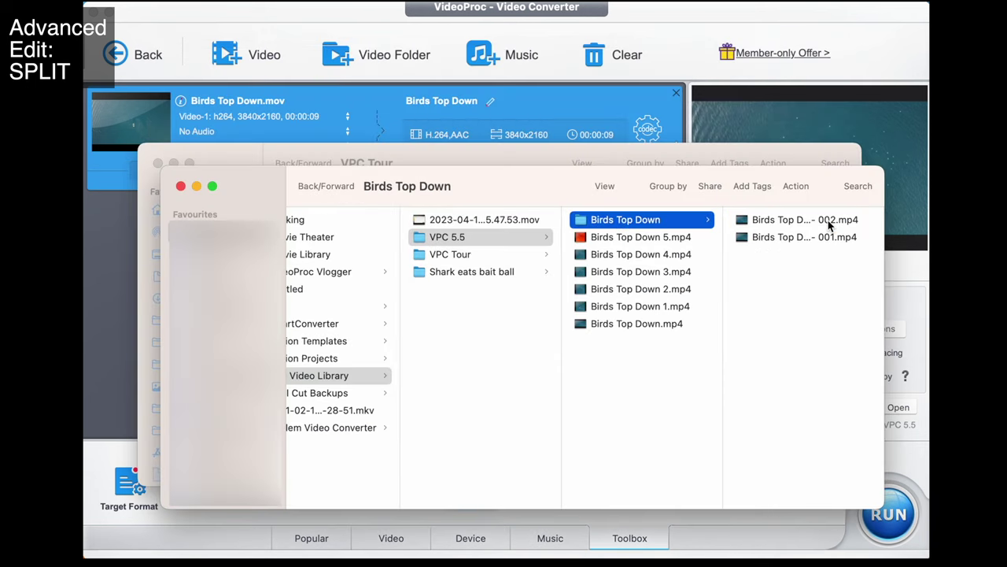
Step: Open the split files Birds Top Down - 001.mp4 and Birds Top Down - 002.mp4 to check them
{"action": "double_click", "coordinate": [828, 234]}
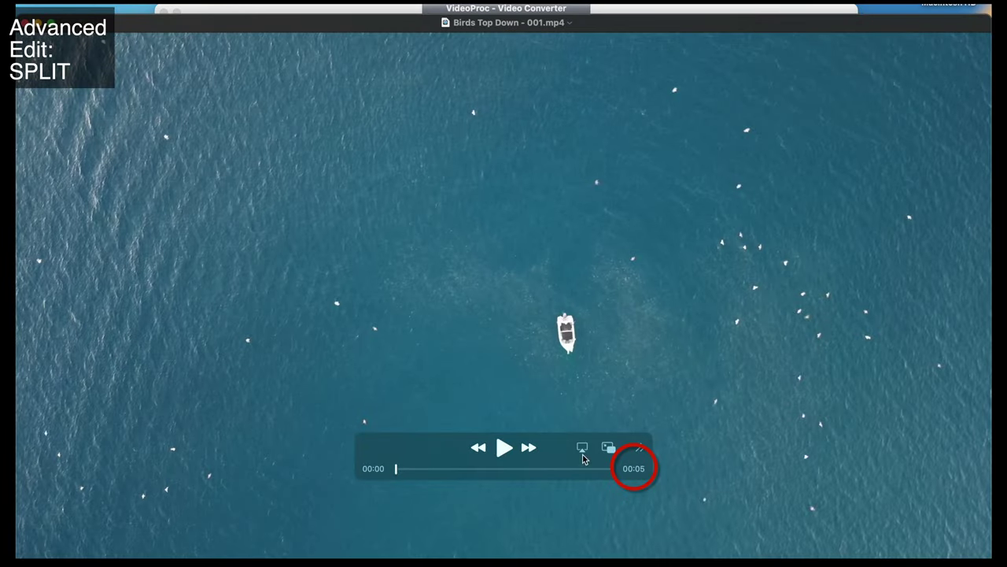
{"action": "left_click", "coordinate": [639, 447]}
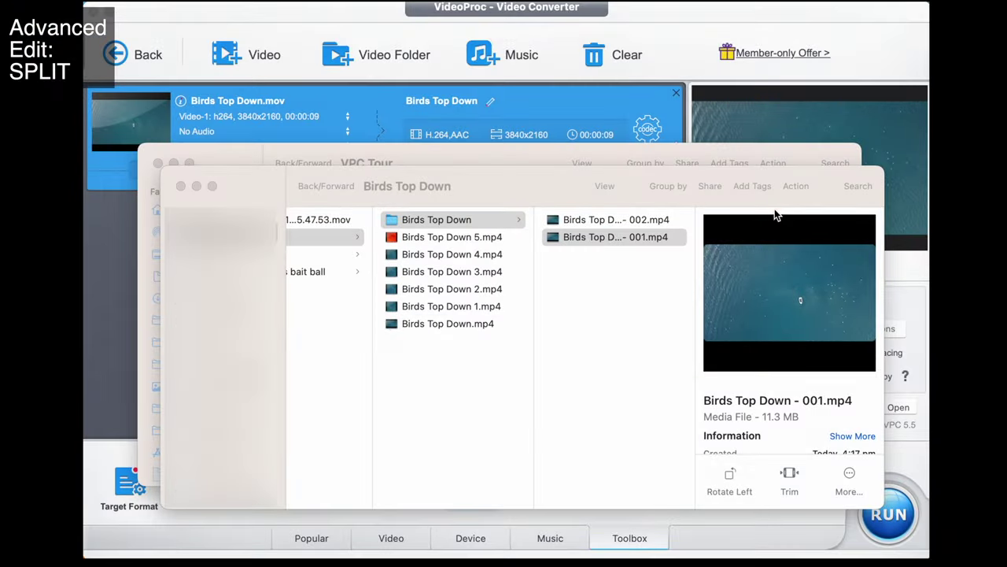
{"action": "left_click", "coordinate": [645, 220]}
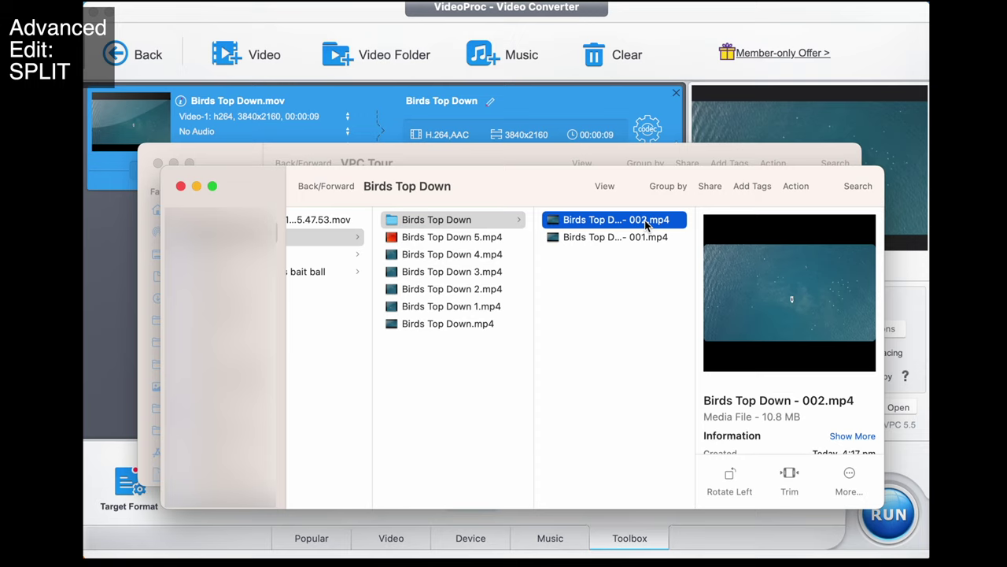
{"action": "double_click", "coordinate": [644, 221]}
{"action": "left_click", "coordinate": [506, 450]}
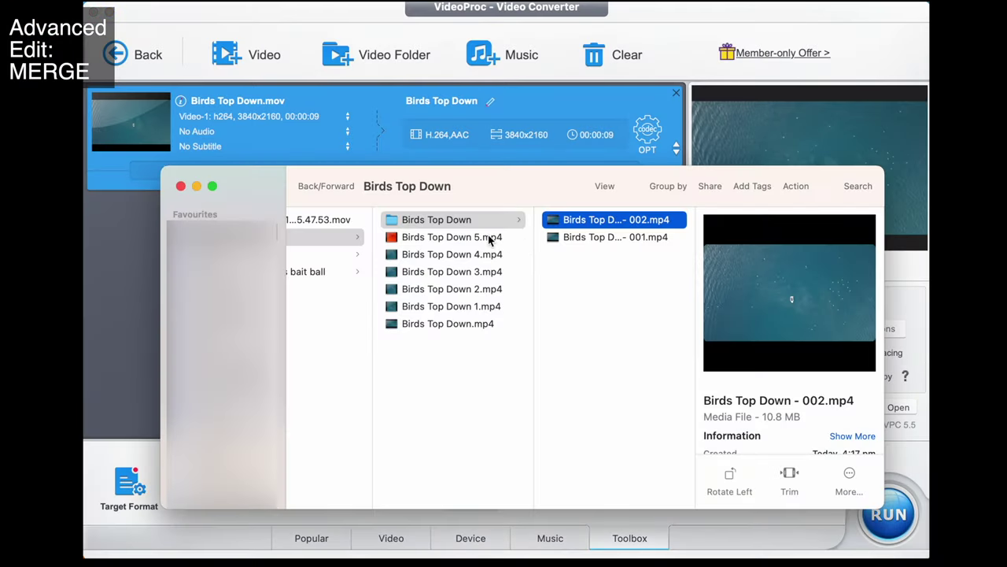
Step: Add Birds Top Down 5.mp4 to the video list and merge both videos at 3840x2160 resolution
{"action": "left_click_drag", "start_coordinate": [490, 238], "coordinate": [147, 272]}
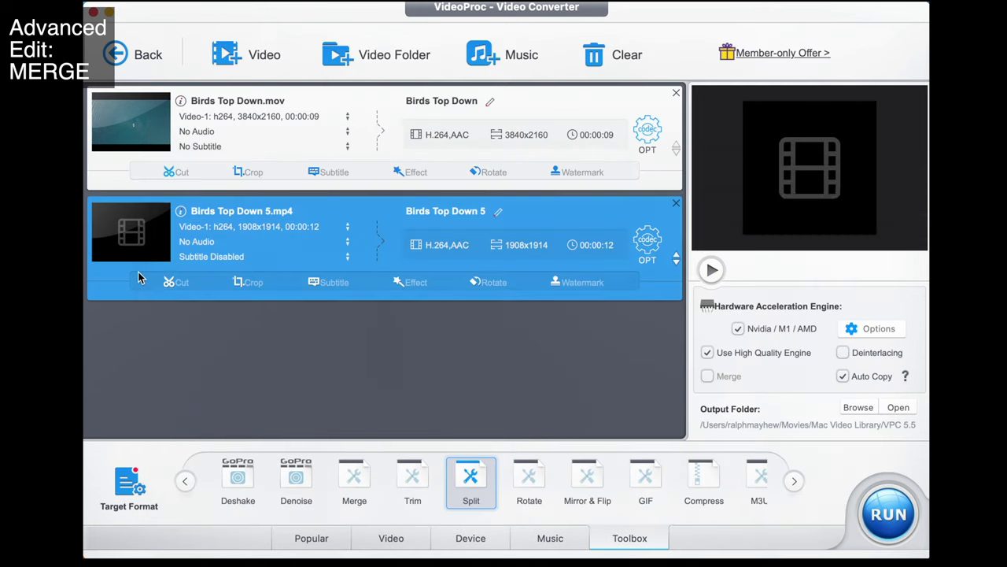
{"action": "left_click", "coordinate": [478, 142]}
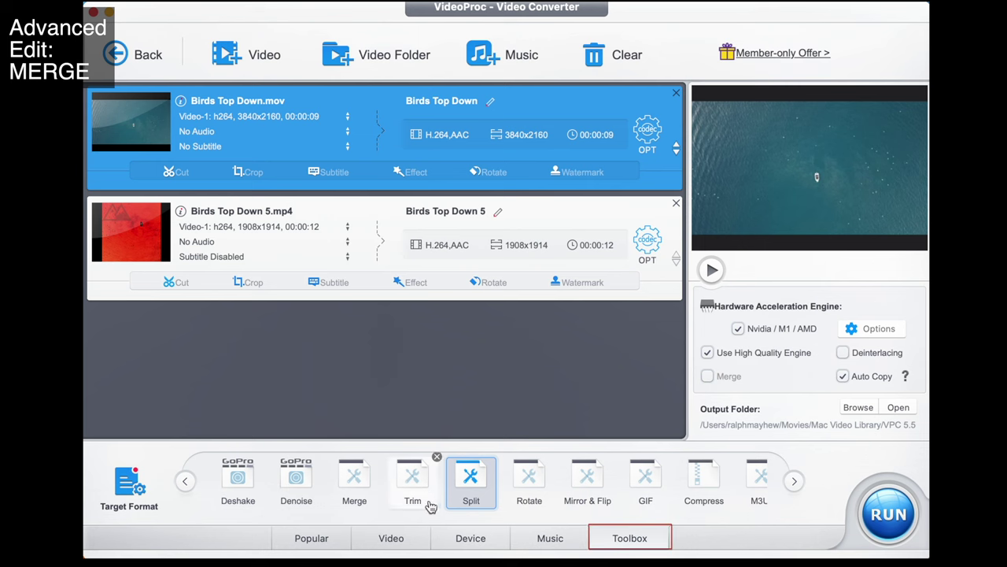
{"action": "left_click", "coordinate": [364, 488]}
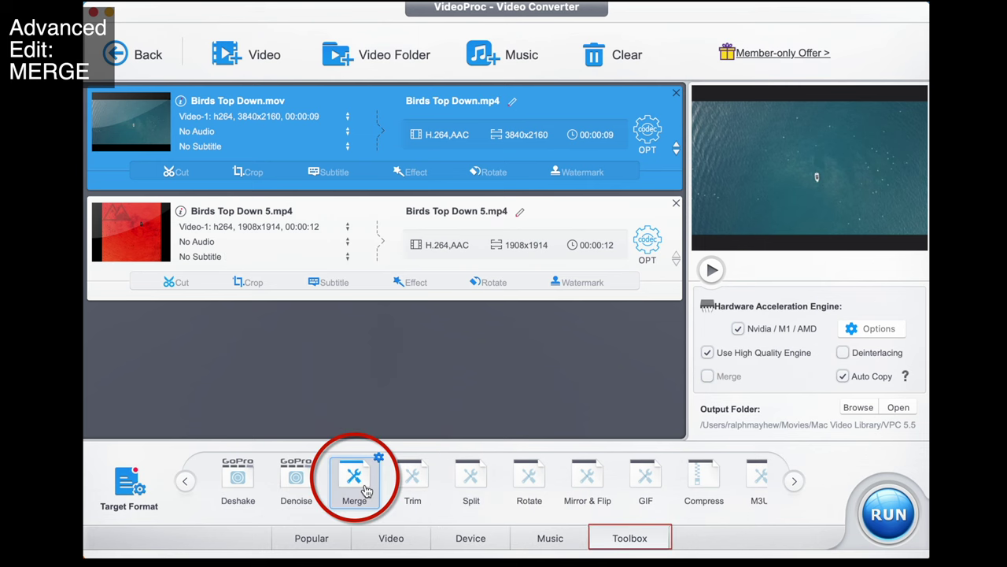
{"action": "double_click", "coordinate": [364, 489]}
{"action": "left_click", "coordinate": [712, 203]}
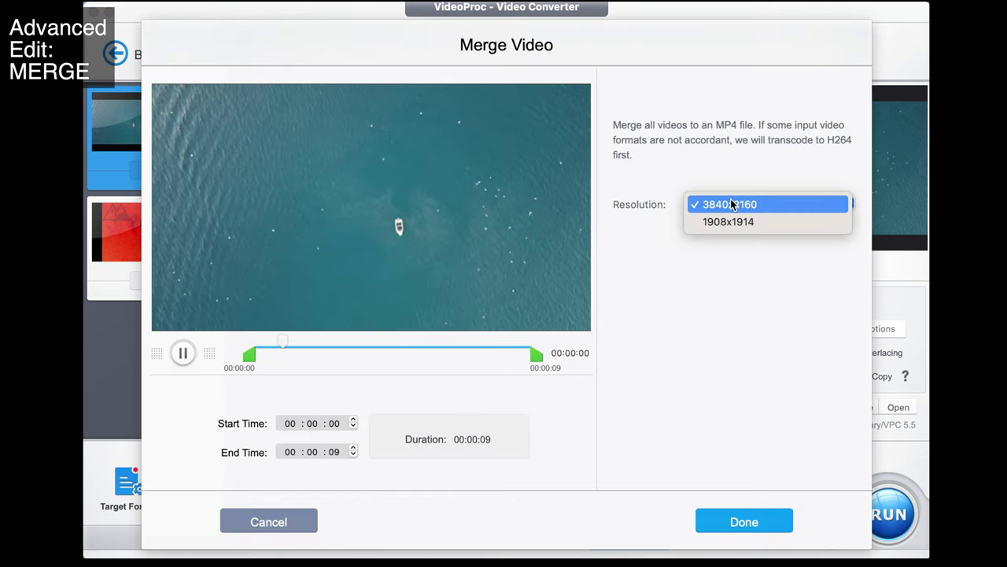
{"action": "left_click", "coordinate": [736, 204]}
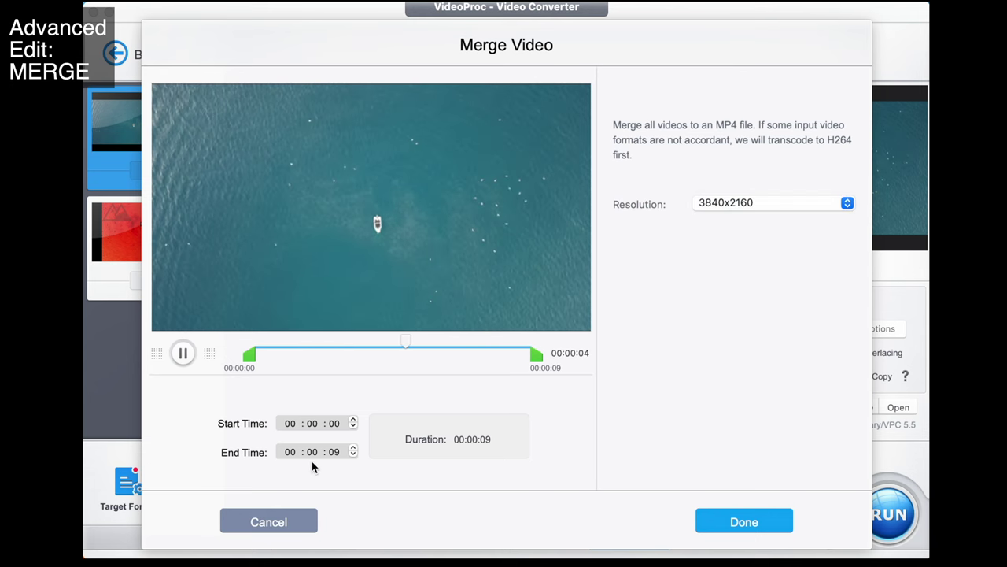
{"action": "left_click", "coordinate": [744, 522]}
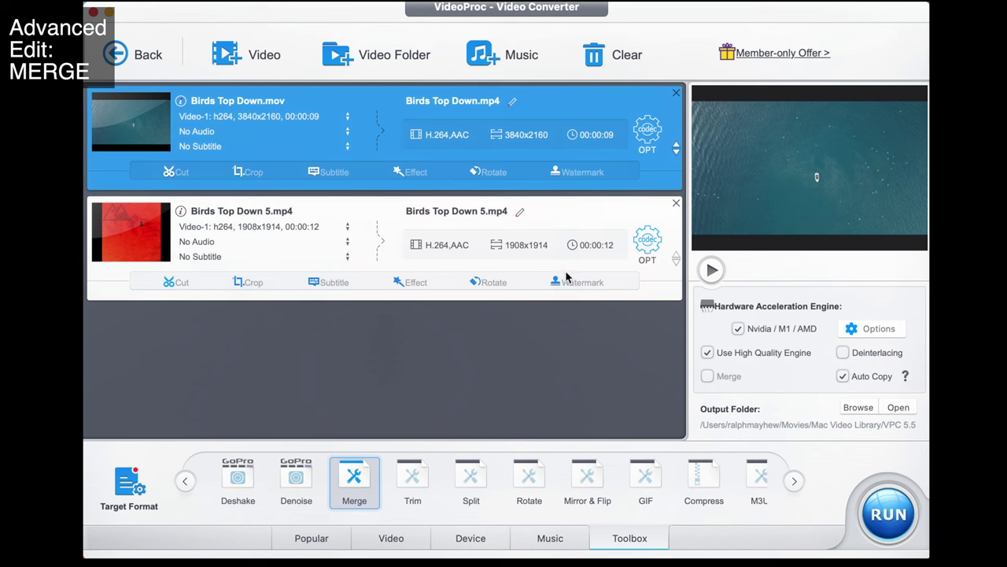
{"action": "left_click", "coordinate": [898, 525]}
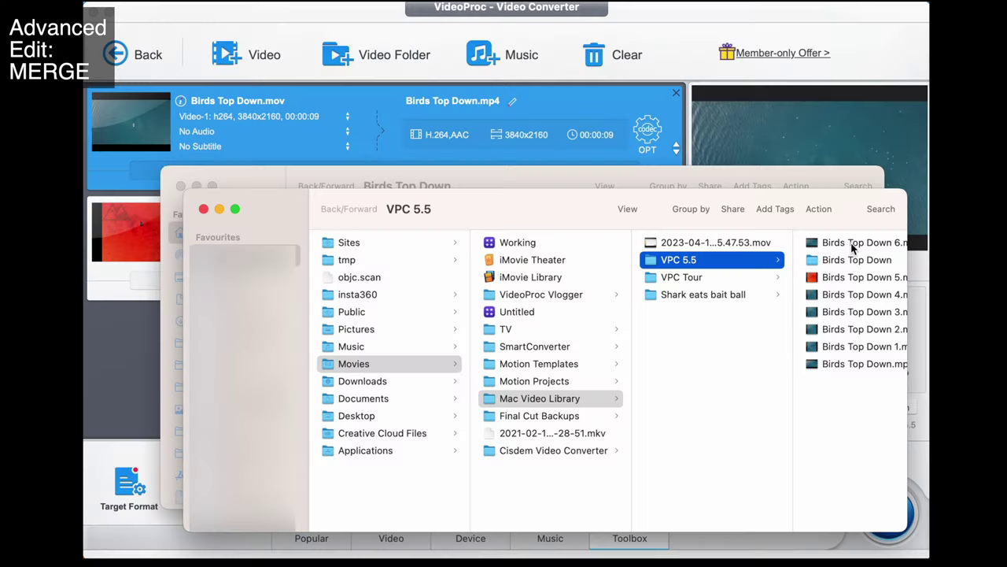
Step: Play the merged file Birds Top Down 6.mp4 and skim forward through it
{"action": "double_click", "coordinate": [851, 243]}
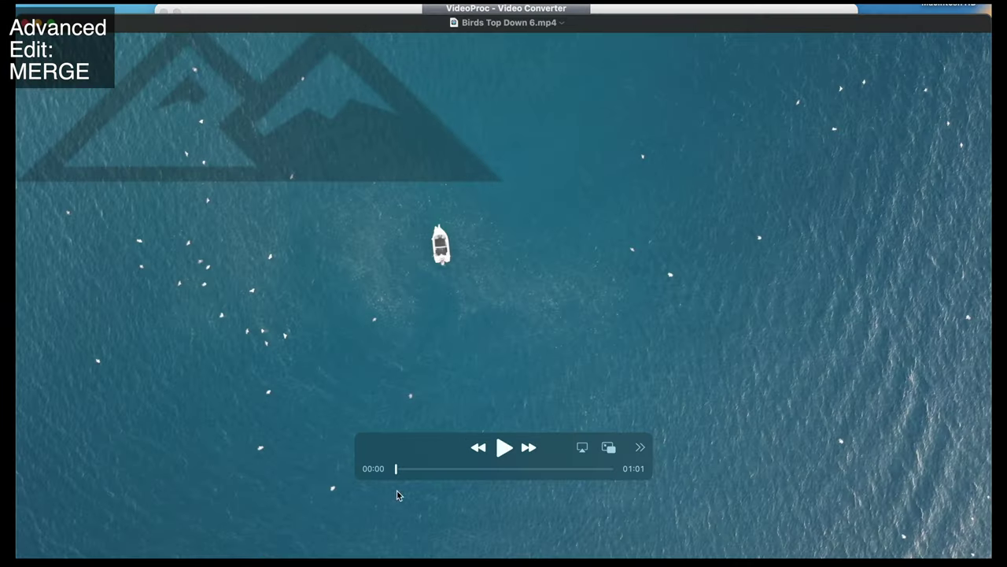
{"action": "left_click", "coordinate": [503, 449]}
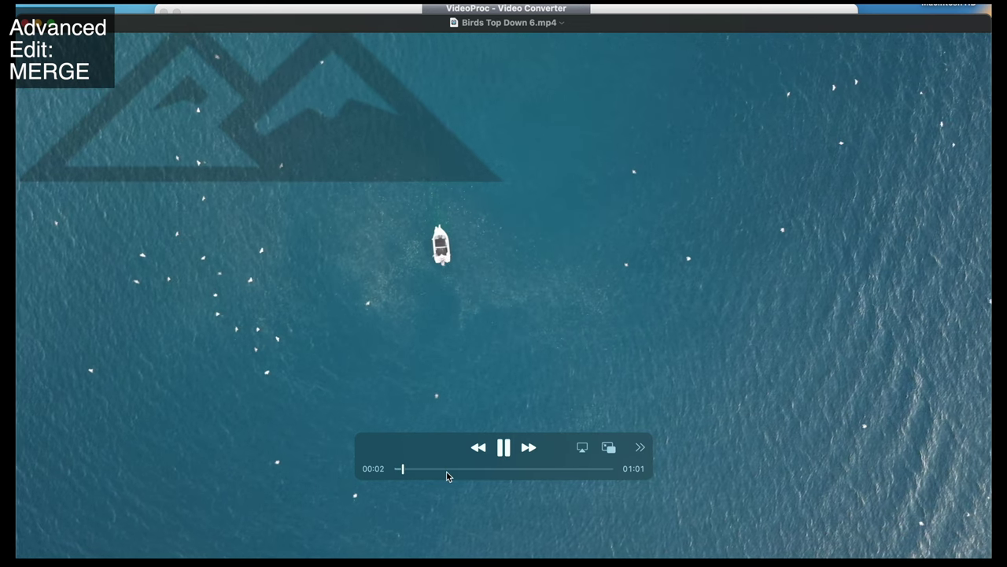
{"action": "left_click_drag", "start_coordinate": [445, 471], "coordinate": [567, 471]}
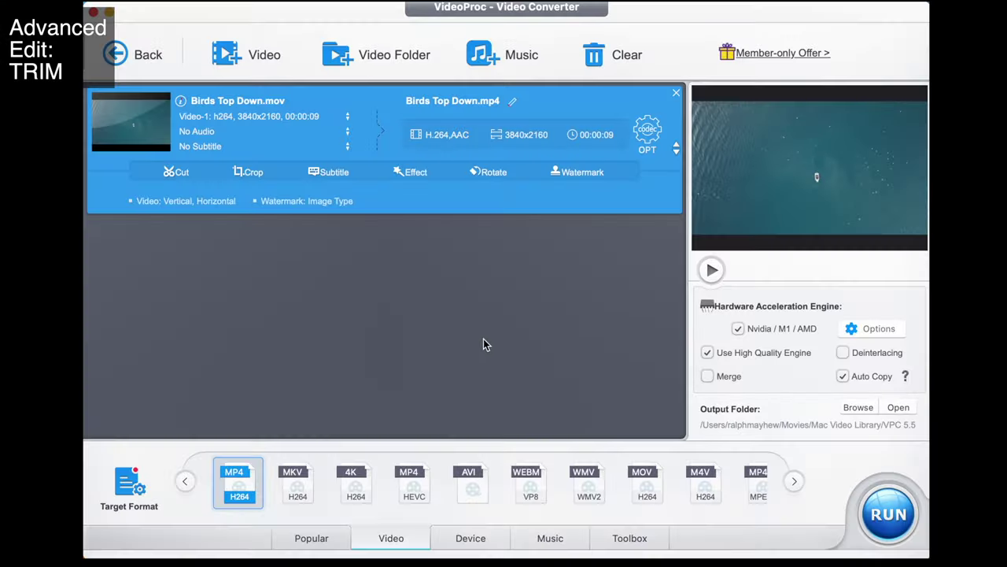
Step: Trim the Birds Top Down video to about 00:00:01 through 00:00:06, convert it and open the trimmed file
{"action": "left_click", "coordinate": [620, 536]}
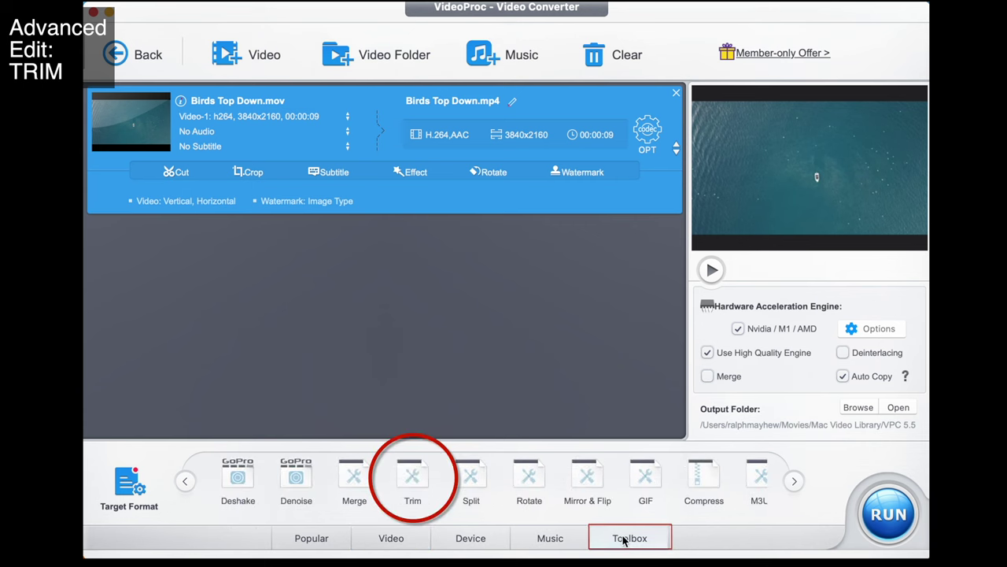
{"action": "left_click", "coordinate": [411, 477]}
{"action": "double_click", "coordinate": [411, 477]}
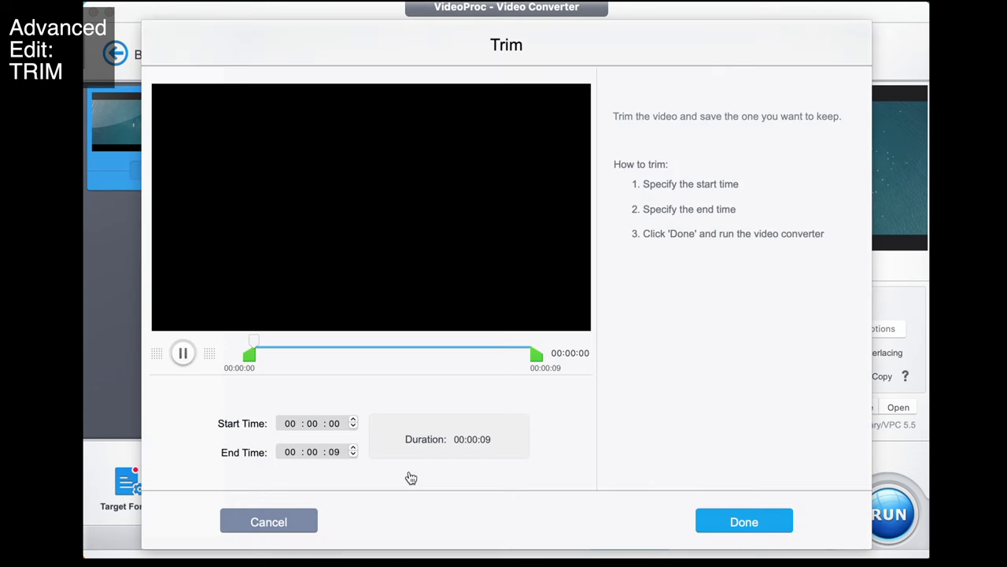
{"action": "left_click_drag", "start_coordinate": [544, 358], "coordinate": [446, 356]}
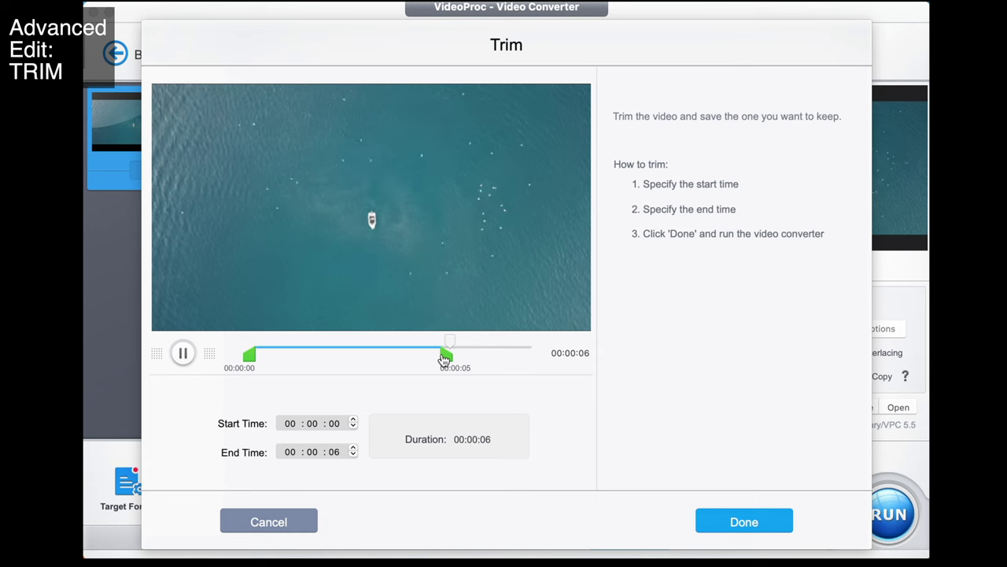
{"action": "left_click_drag", "start_coordinate": [250, 359], "coordinate": [306, 370]}
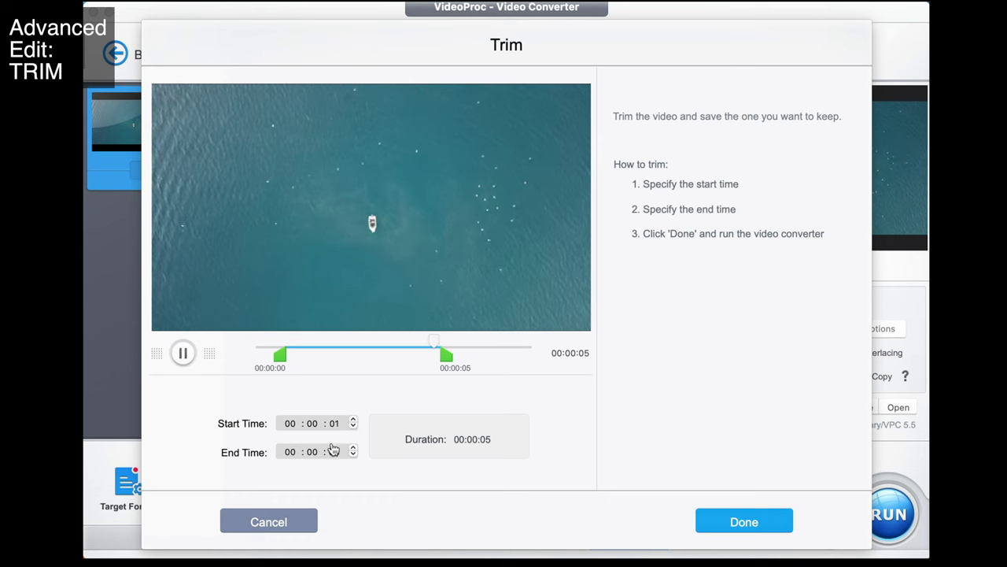
{"action": "left_click", "coordinate": [715, 522]}
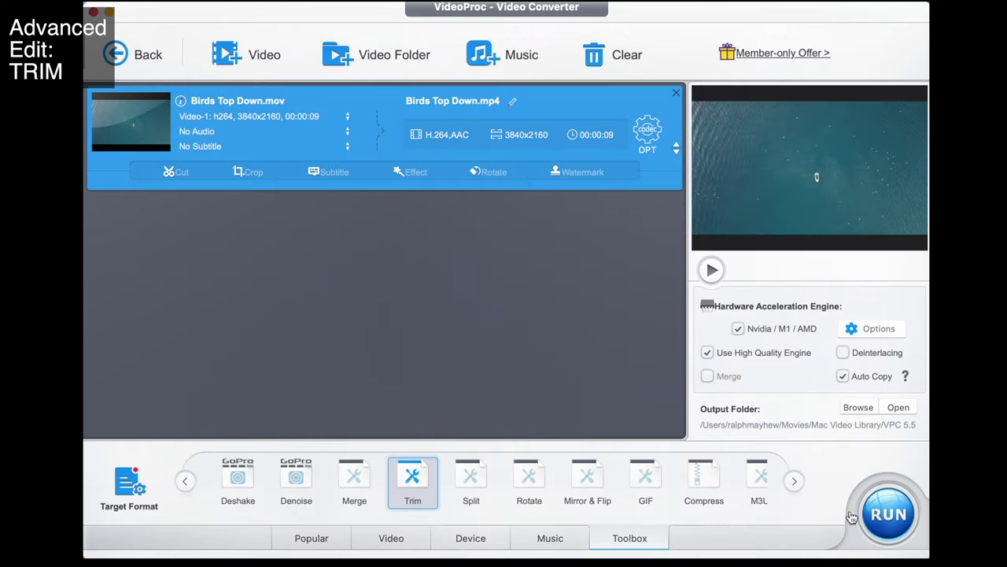
{"action": "left_click", "coordinate": [887, 514]}
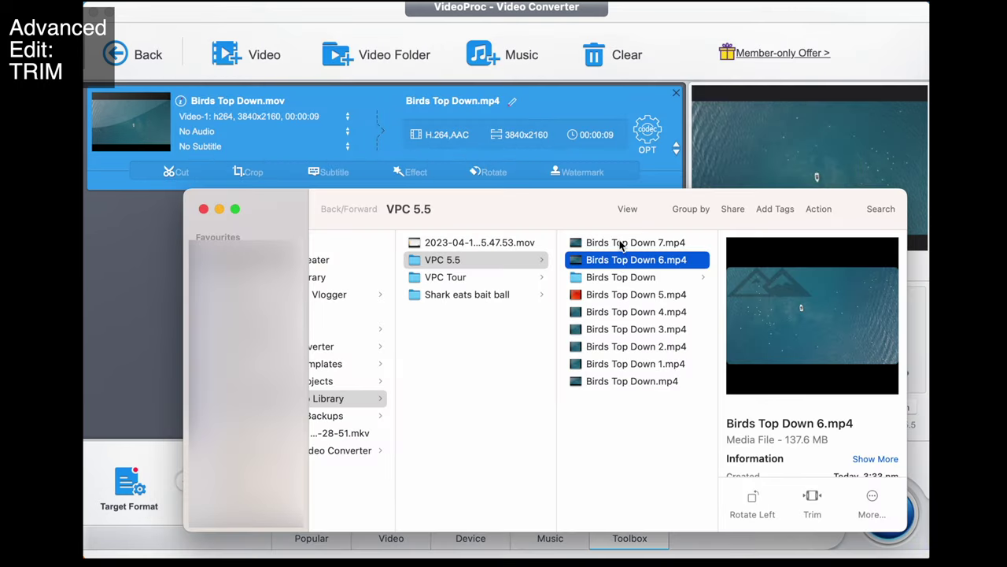
{"action": "double_click", "coordinate": [620, 243]}
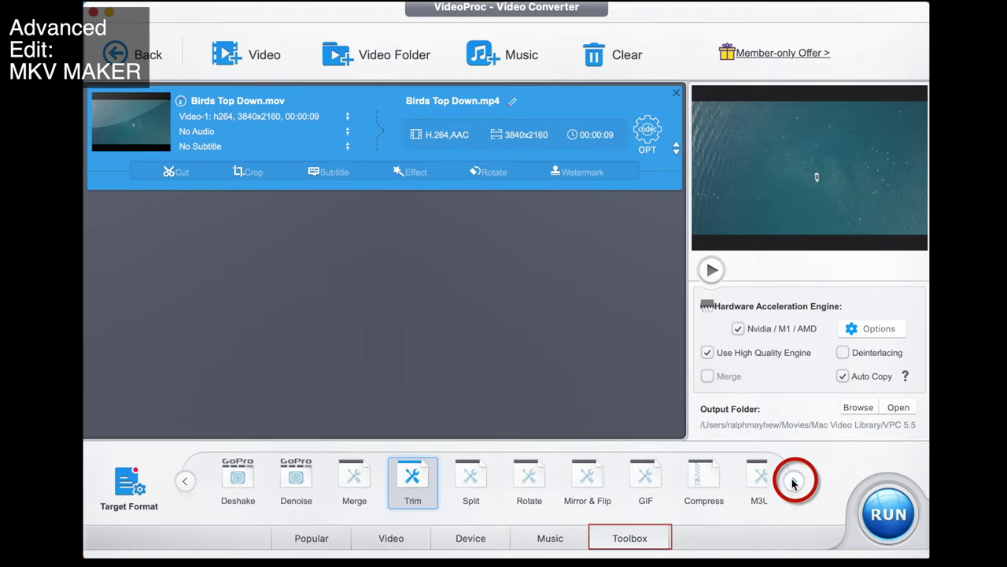
Step: Convert the video with MKVMaker over the full 00:00:00 to 00:00:09 range and check the Birds Top Down.mkv file
{"action": "left_click", "coordinate": [794, 482]}
{"action": "double_click", "coordinate": [736, 477]}
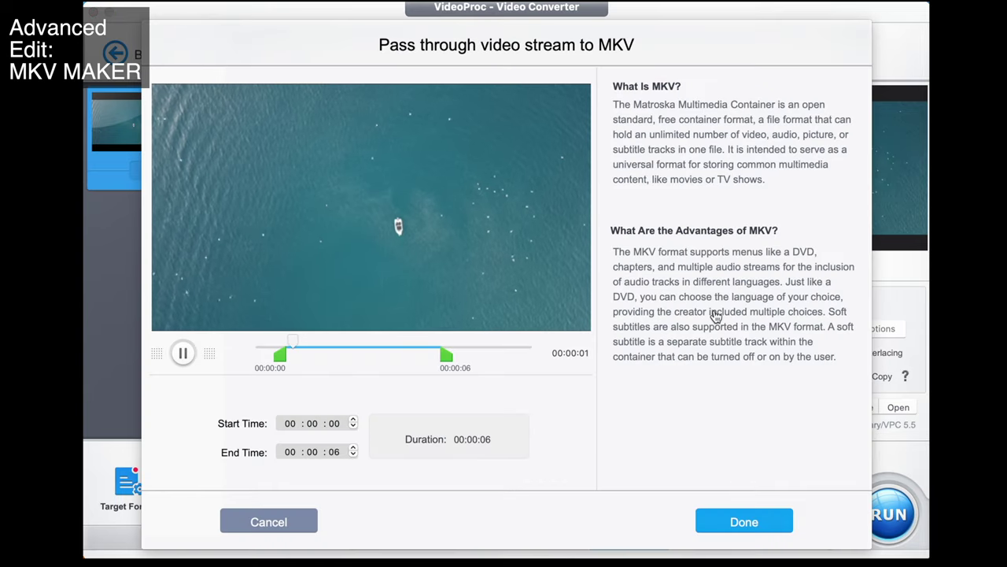
{"action": "left_click_drag", "start_coordinate": [446, 361], "coordinate": [579, 371]}
{"action": "left_click", "coordinate": [278, 345]}
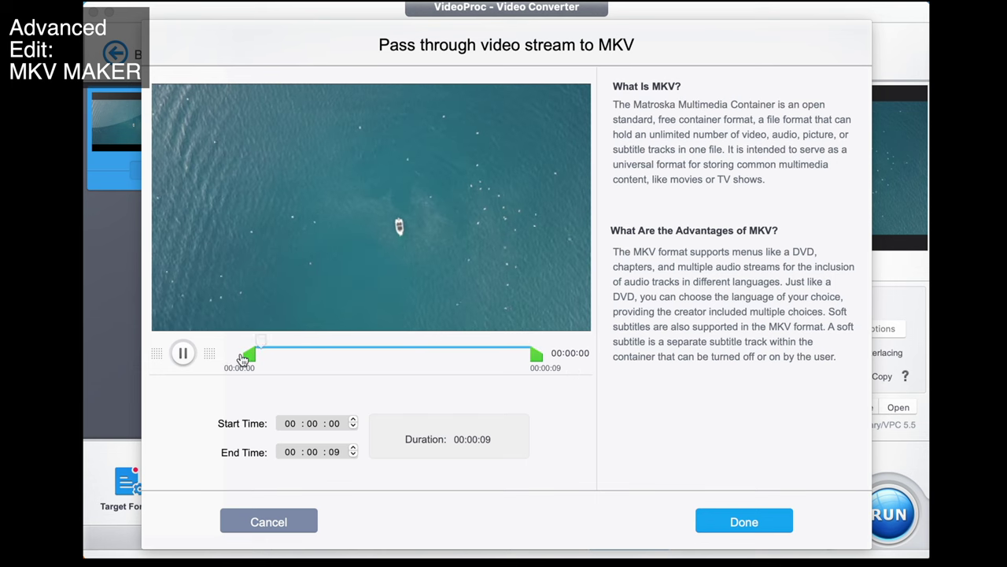
{"action": "left_click", "coordinate": [781, 523]}
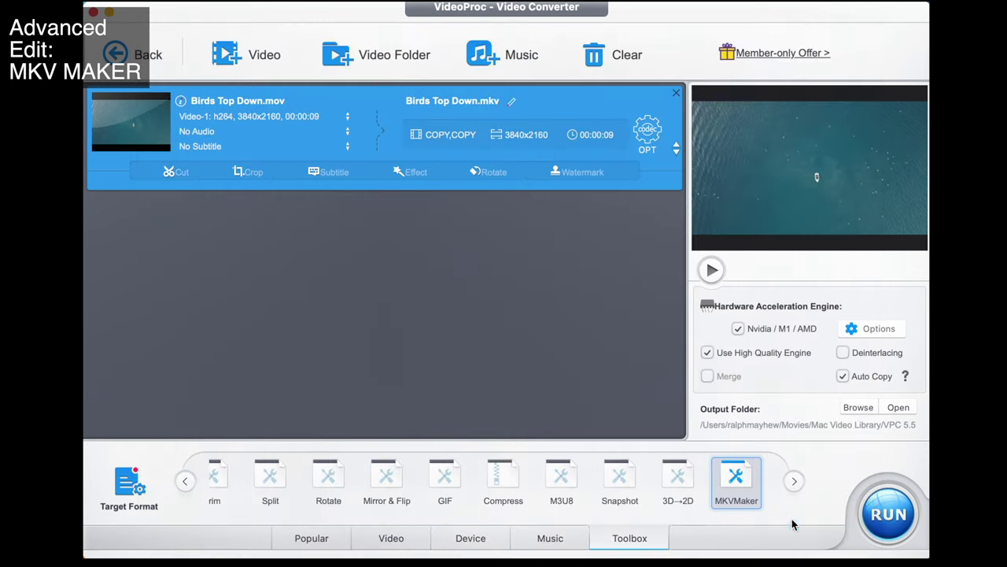
{"action": "left_click", "coordinate": [901, 516]}
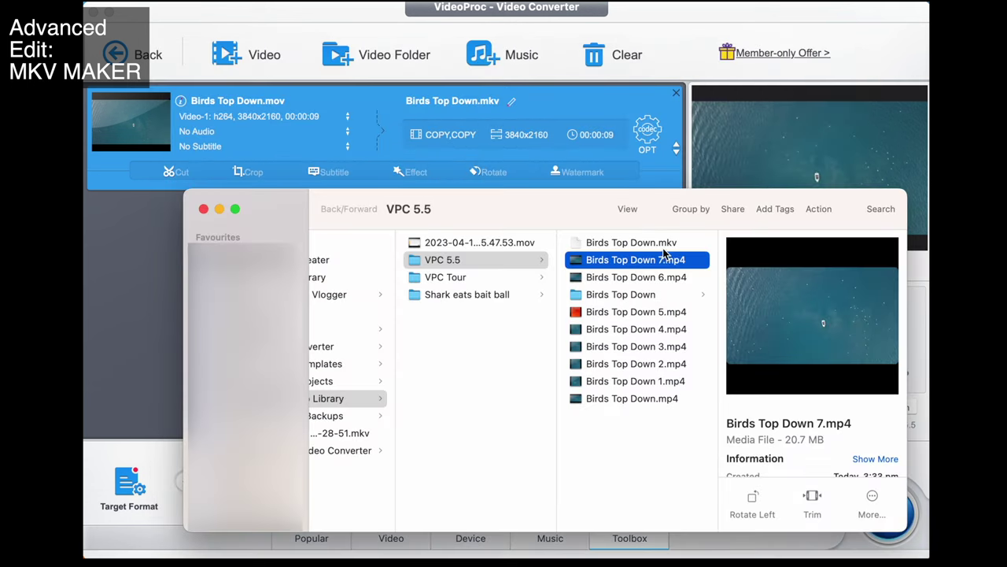
{"action": "left_click", "coordinate": [603, 244]}
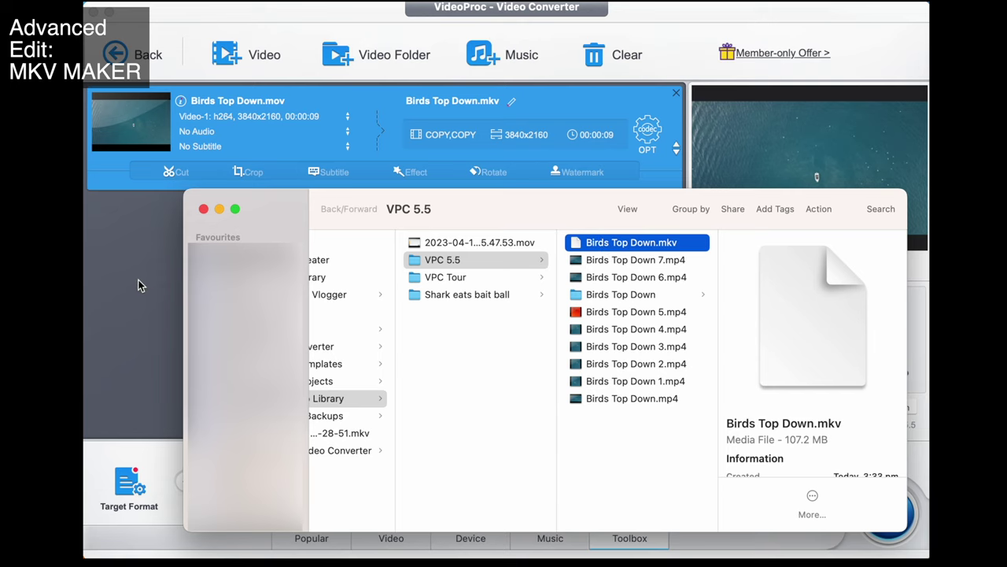
{"action": "key", "text": "super+w"}
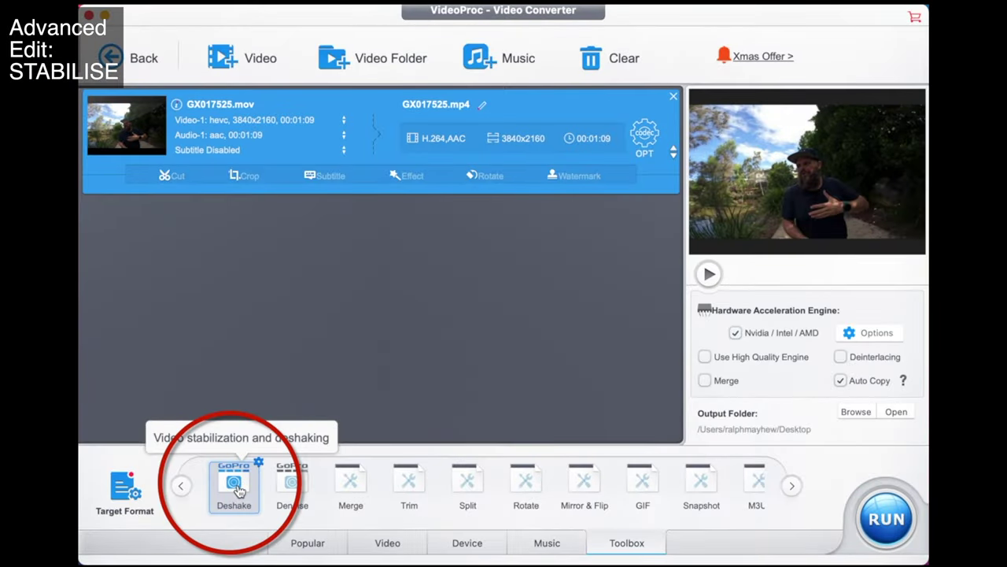
Step: Open the Deshake settings for GX017525.mov and raise Shakiness to 9.04
{"action": "left_click", "coordinate": [239, 490]}
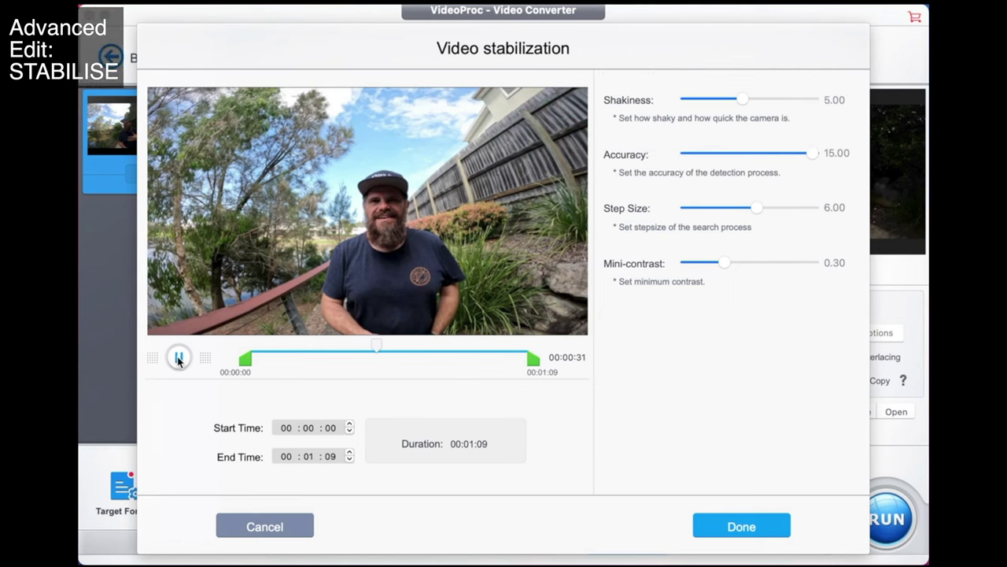
{"action": "left_click_drag", "start_coordinate": [742, 99], "coordinate": [794, 100]}
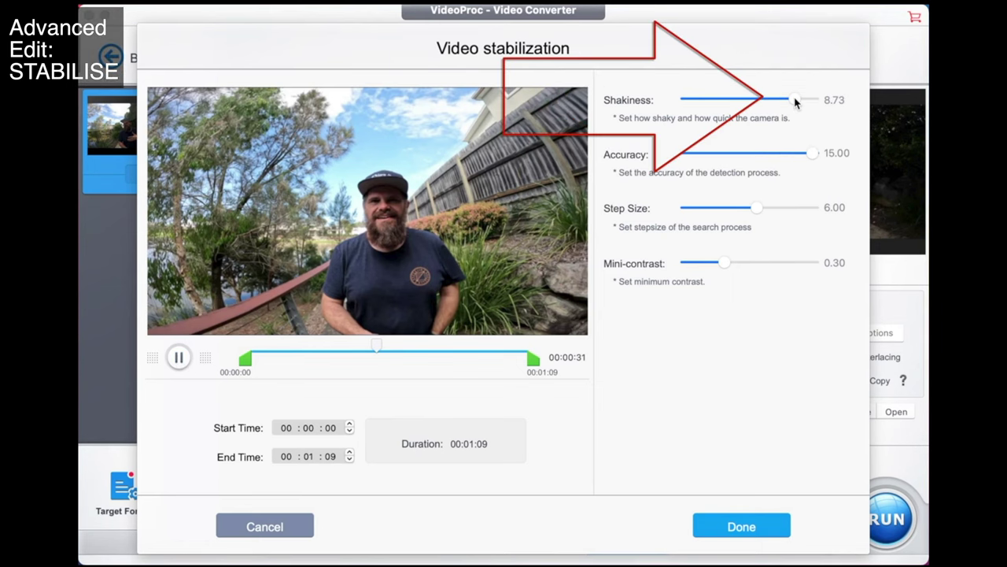
{"action": "left_click_drag", "start_coordinate": [794, 100], "coordinate": [799, 103]}
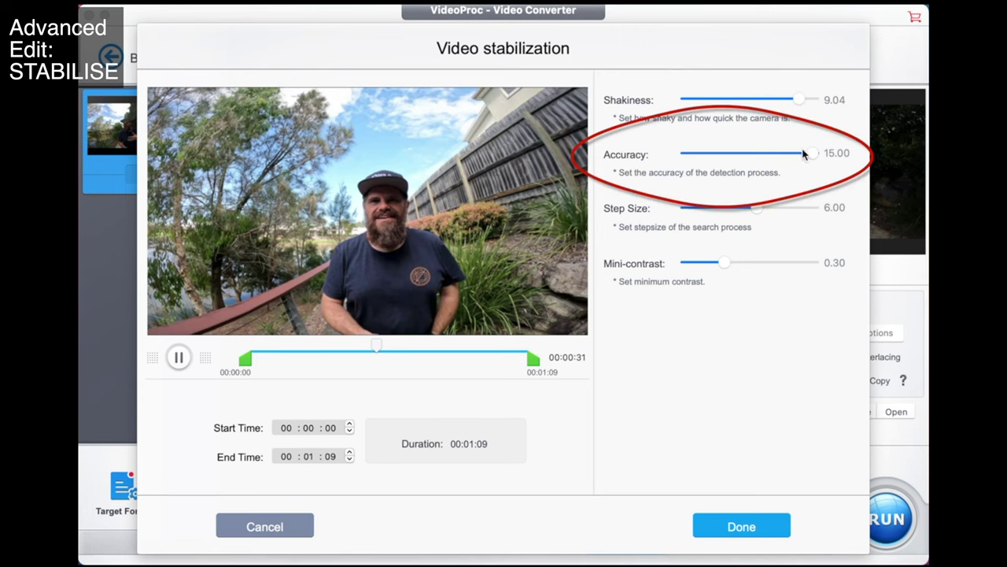
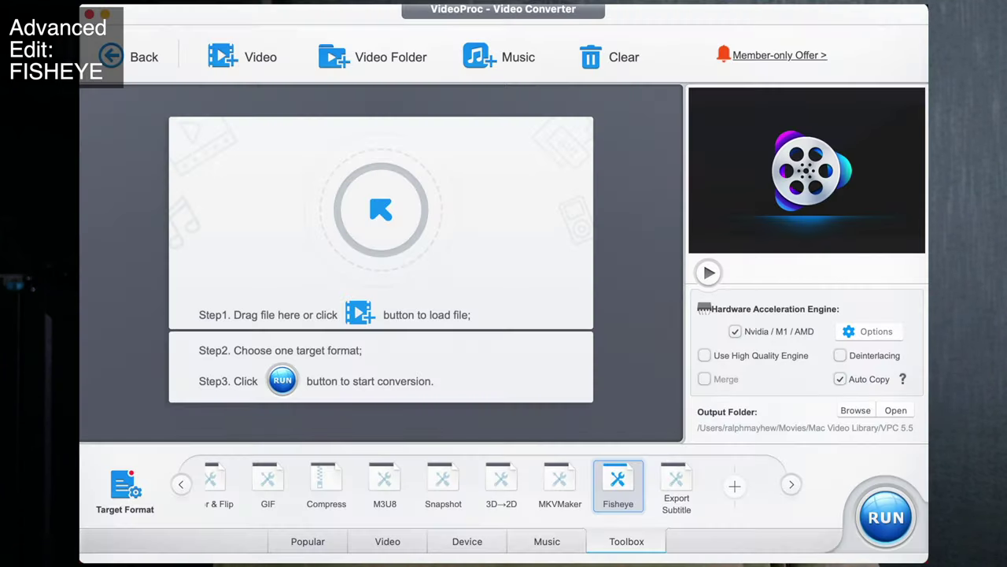
Step: Add GX011028.MP4 to the video list and open its Fisheye lens correction settings
{"action": "left_click_drag", "start_coordinate": [708, 205], "coordinate": [500, 200]}
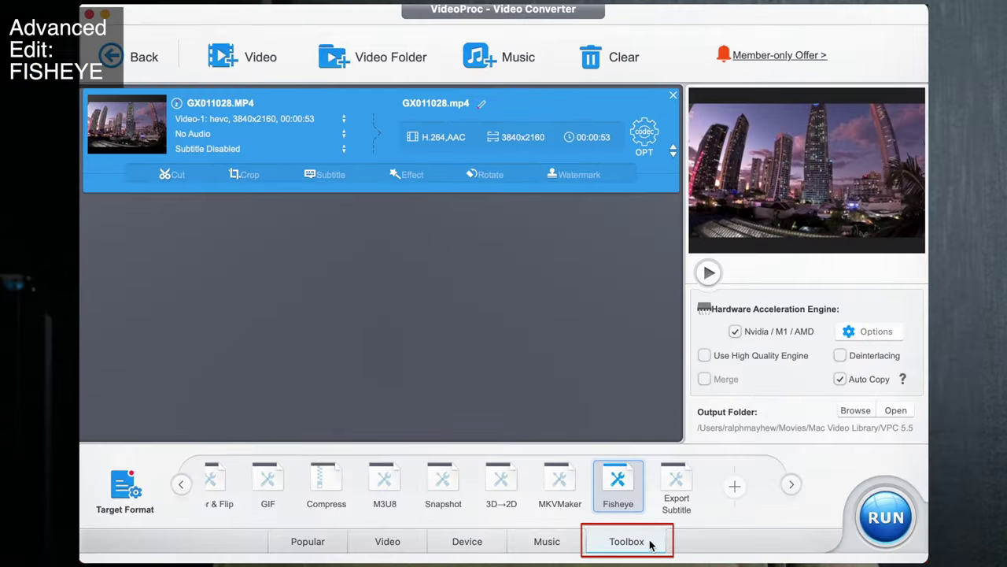
{"action": "double_click", "coordinate": [621, 479]}
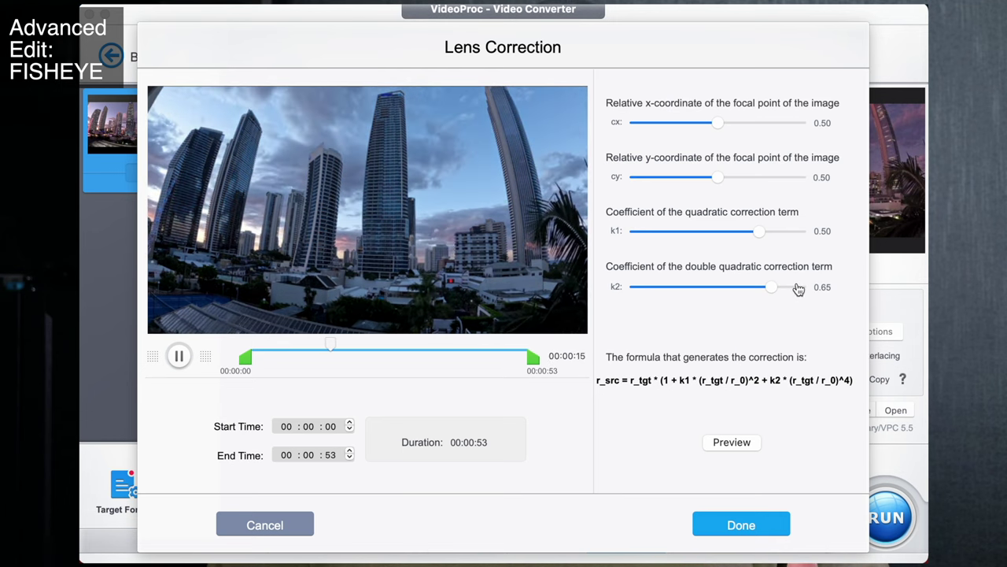
Step: Preview the lens correction with the focal point's x-coordinate (cx) at 0.17, and restore cx to 0.50
{"action": "left_click_drag", "start_coordinate": [719, 124], "coordinate": [663, 124]}
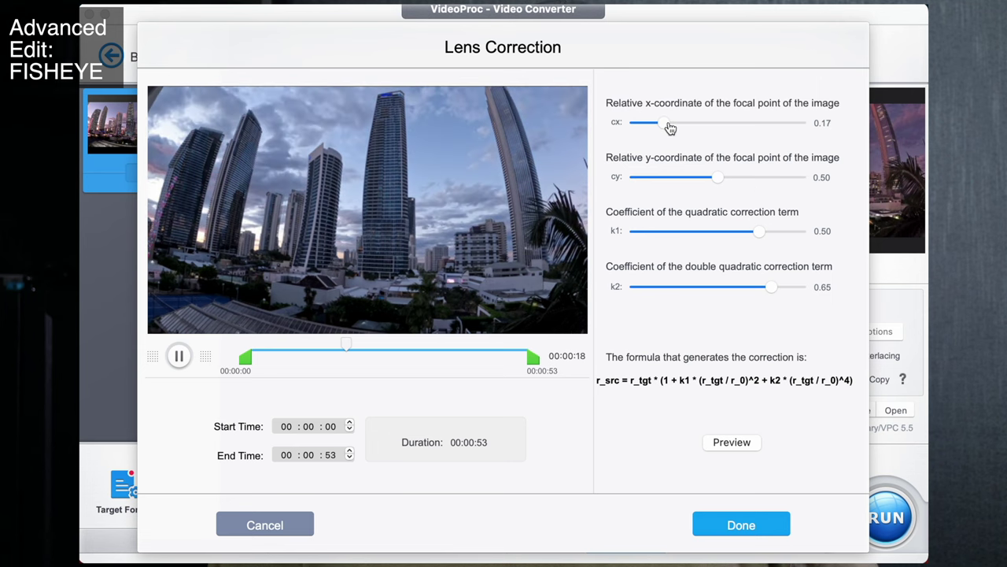
{"action": "left_click", "coordinate": [729, 444]}
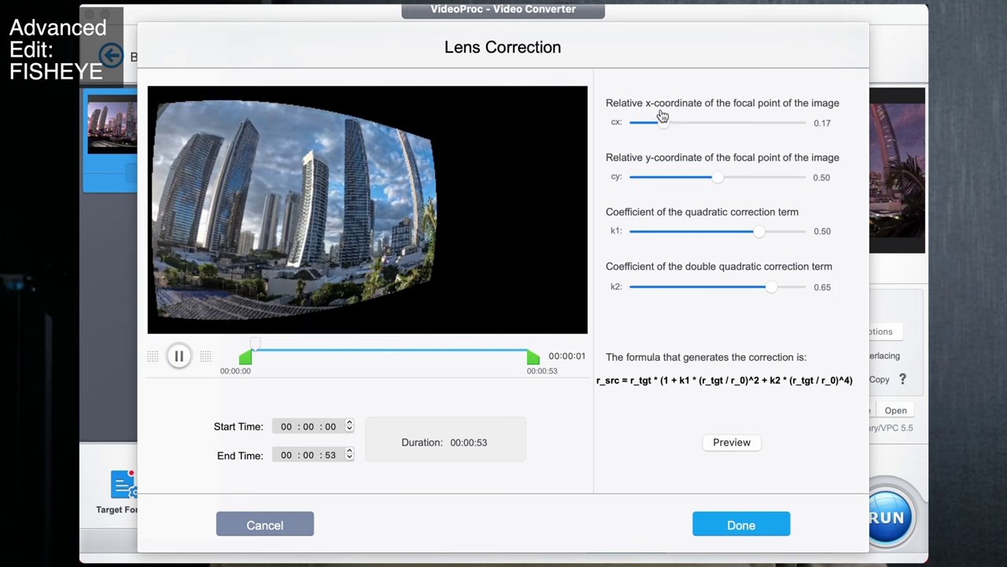
{"action": "left_click_drag", "start_coordinate": [663, 124], "coordinate": [715, 124]}
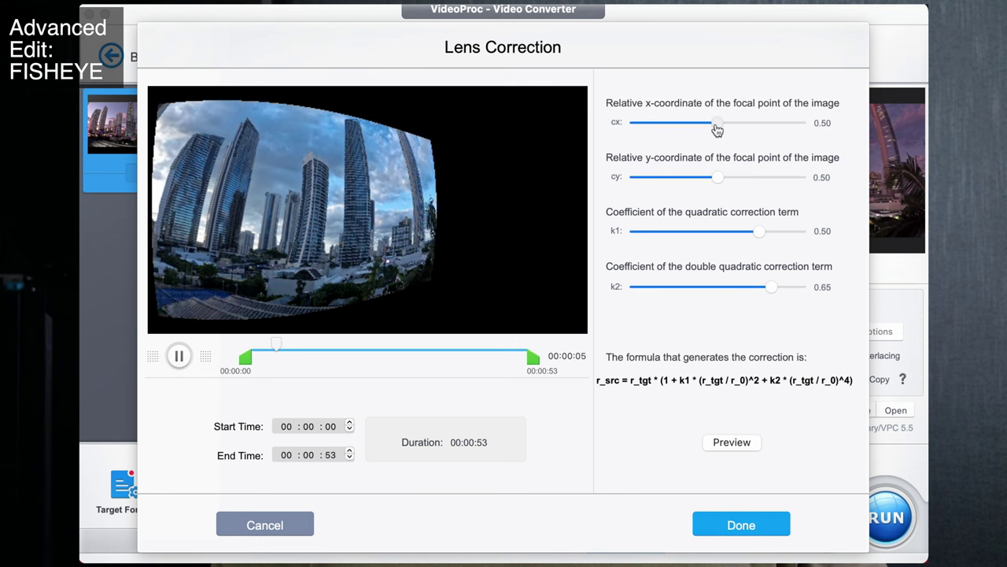
{"action": "left_click", "coordinate": [748, 443]}
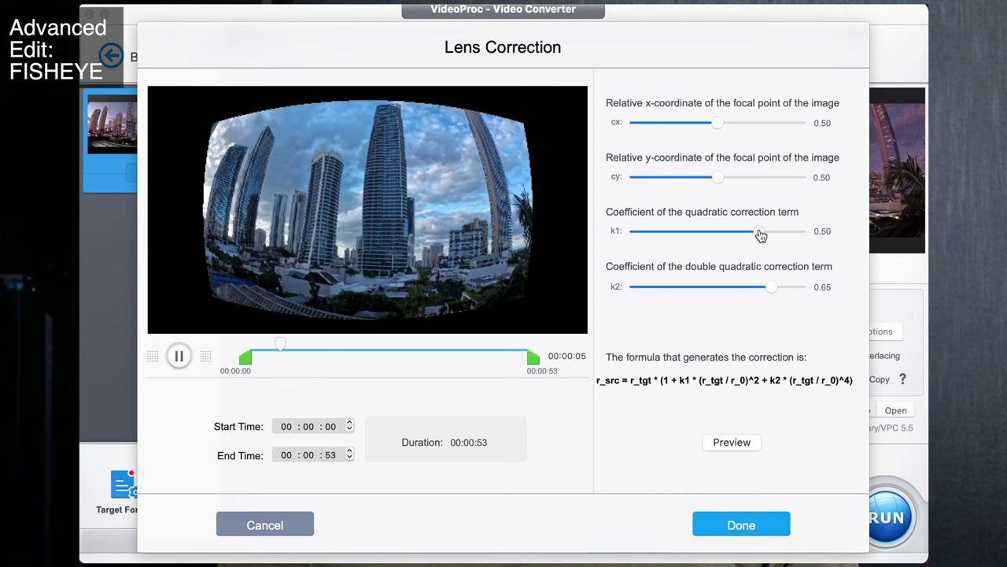
Step: Try the lens correction with k1 and k2 both lowered to -0.12 and preview it
{"action": "left_click_drag", "start_coordinate": [752, 235], "coordinate": [717, 236]}
{"action": "left_click_drag", "start_coordinate": [773, 288], "coordinate": [717, 289]}
{"action": "left_click", "coordinate": [738, 444]}
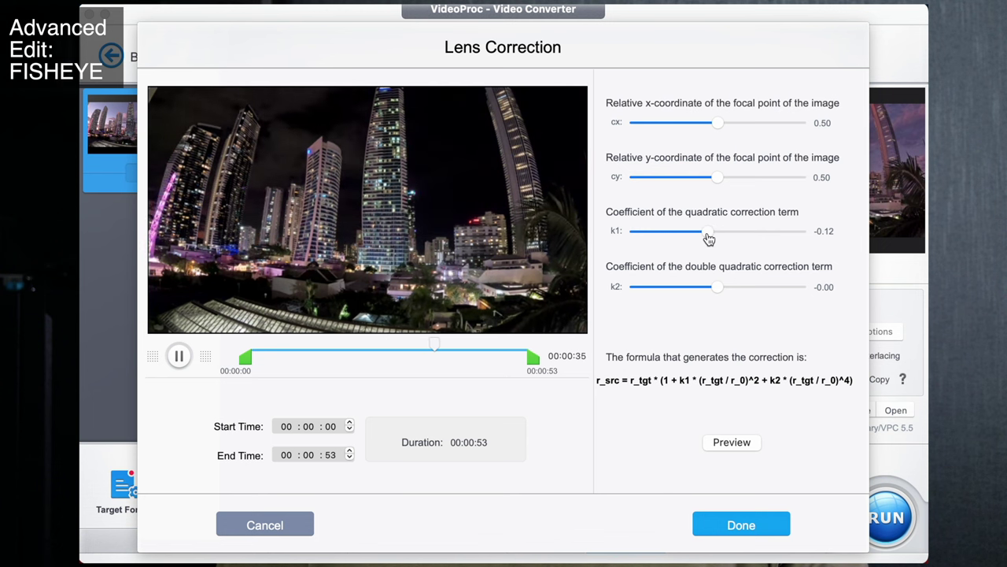
{"action": "left_click_drag", "start_coordinate": [719, 291], "coordinate": [716, 291]}
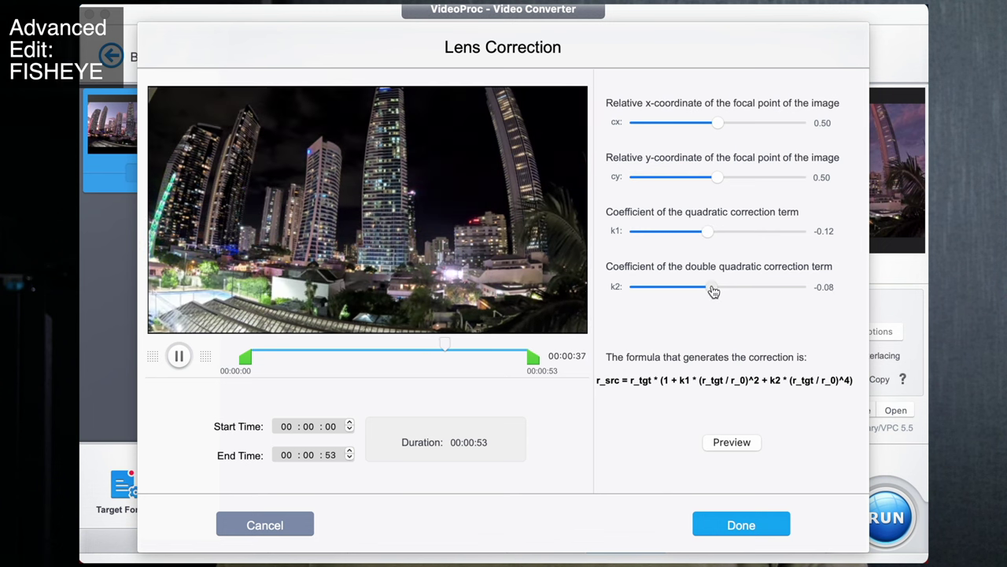
{"action": "left_click", "coordinate": [722, 443]}
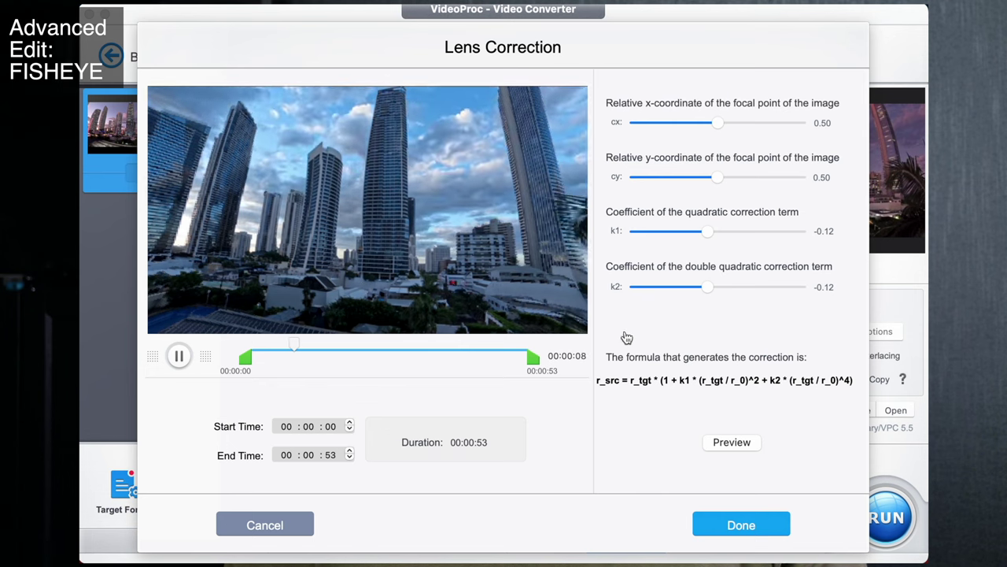
Step: Preview the correction with k1 0.02 and k2 0.05, with k1 -0.21 and k2 -0.19, and with an even lower k1
{"action": "left_click_drag", "start_coordinate": [708, 231], "coordinate": [719, 233]}
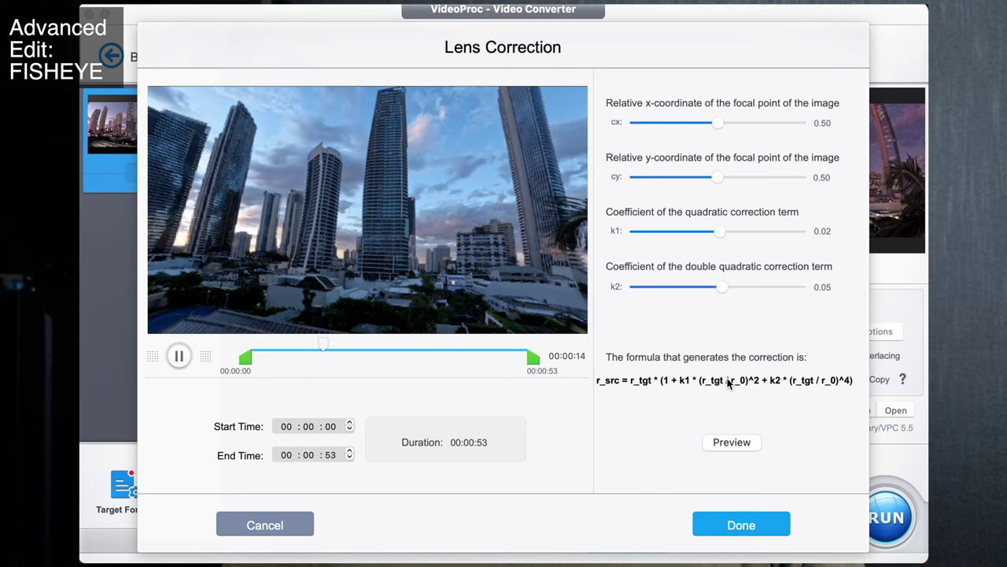
{"action": "left_click", "coordinate": [731, 443]}
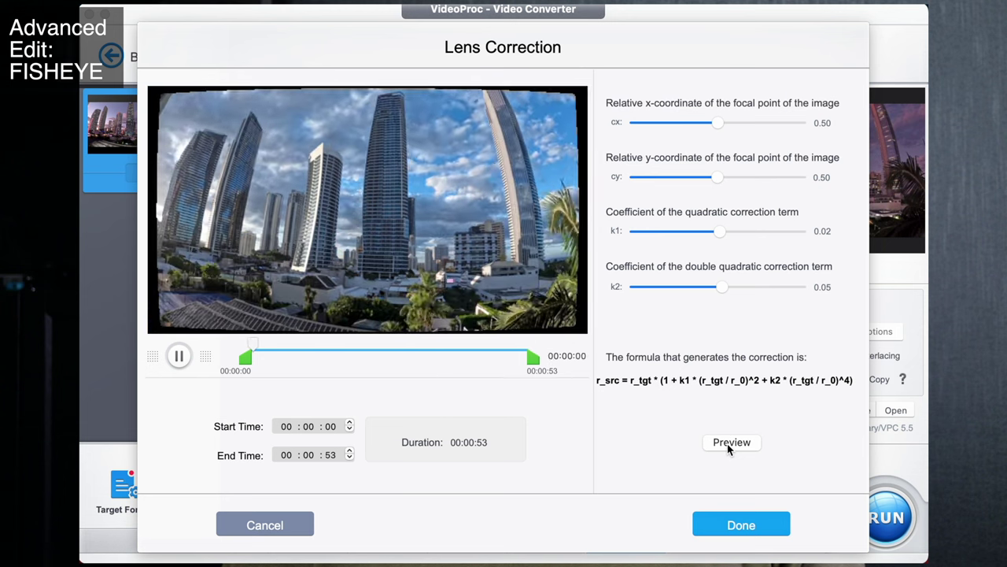
{"action": "left_click_drag", "start_coordinate": [715, 294], "coordinate": [704, 291]}
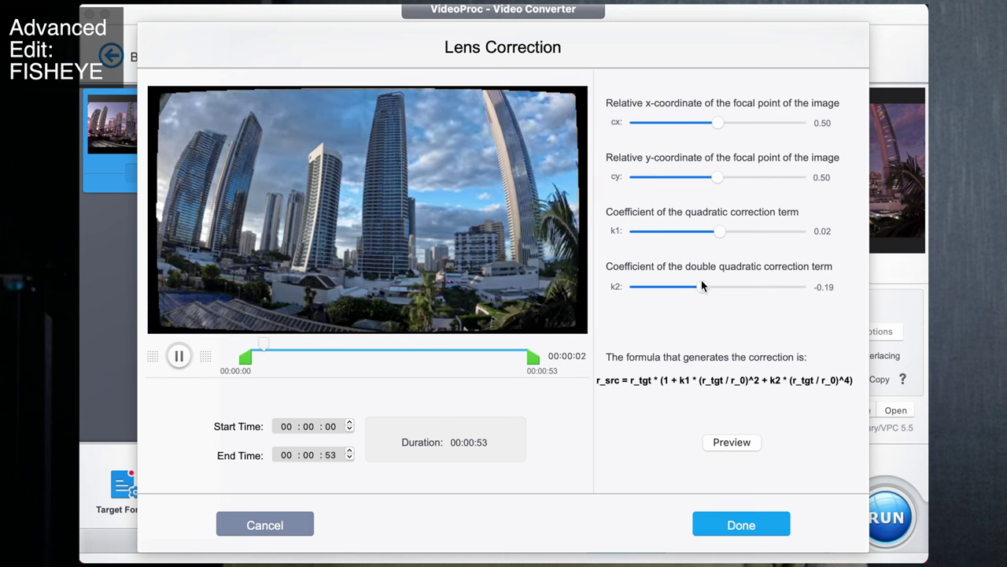
{"action": "left_click", "coordinate": [702, 231]}
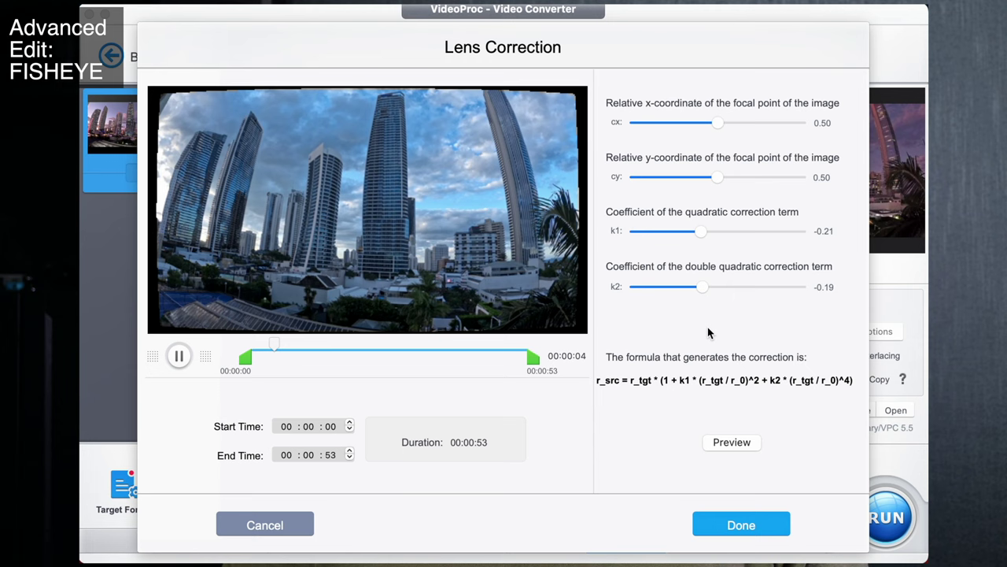
{"action": "left_click", "coordinate": [722, 447]}
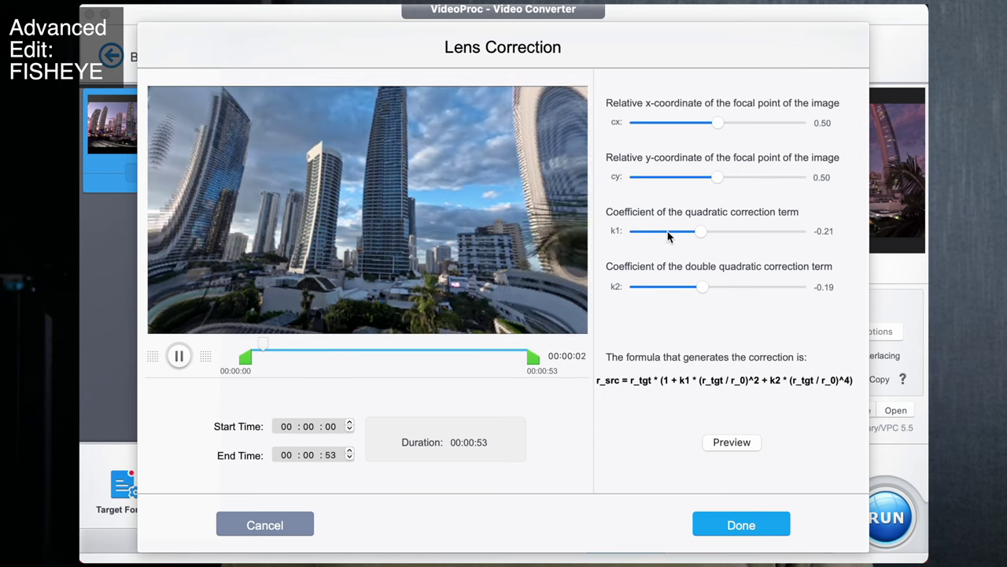
{"action": "left_click", "coordinate": [665, 231]}
{"action": "left_click", "coordinate": [720, 443]}
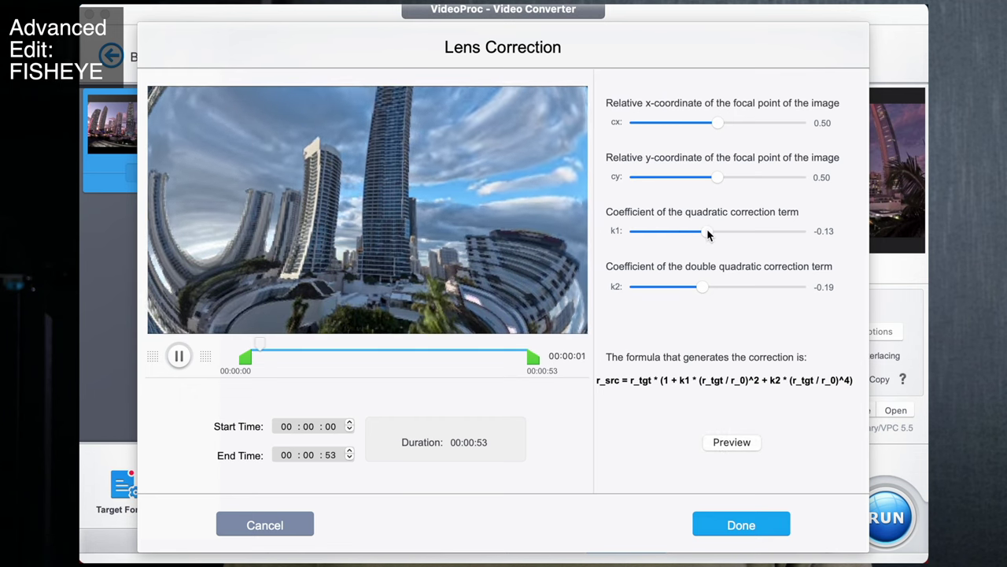
Step: Set k1 to -0.13 and k2 to -0.12, preview and accept the lens correction, and run the conversion
{"action": "left_click_drag", "start_coordinate": [704, 292], "coordinate": [706, 292]}
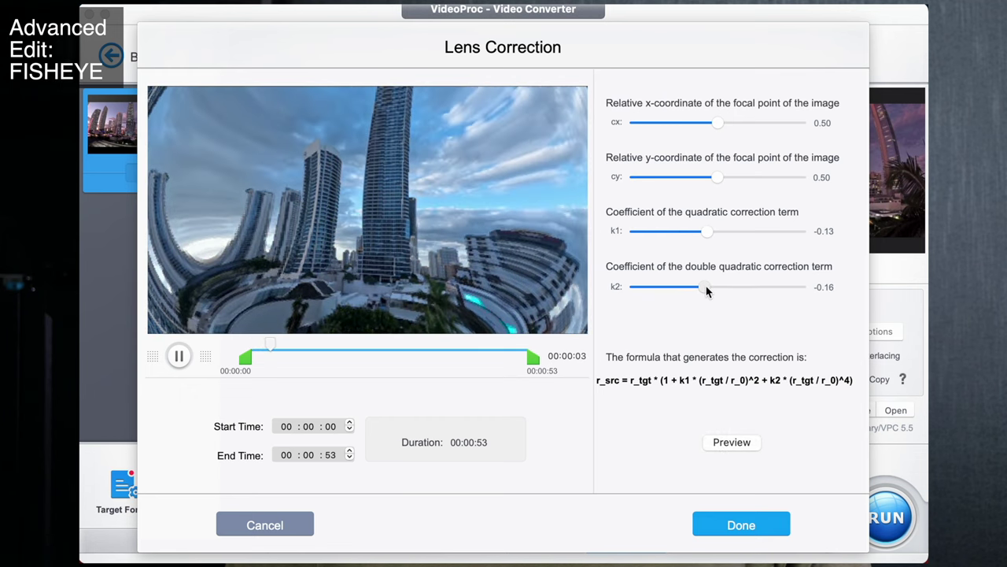
{"action": "left_click", "coordinate": [738, 442]}
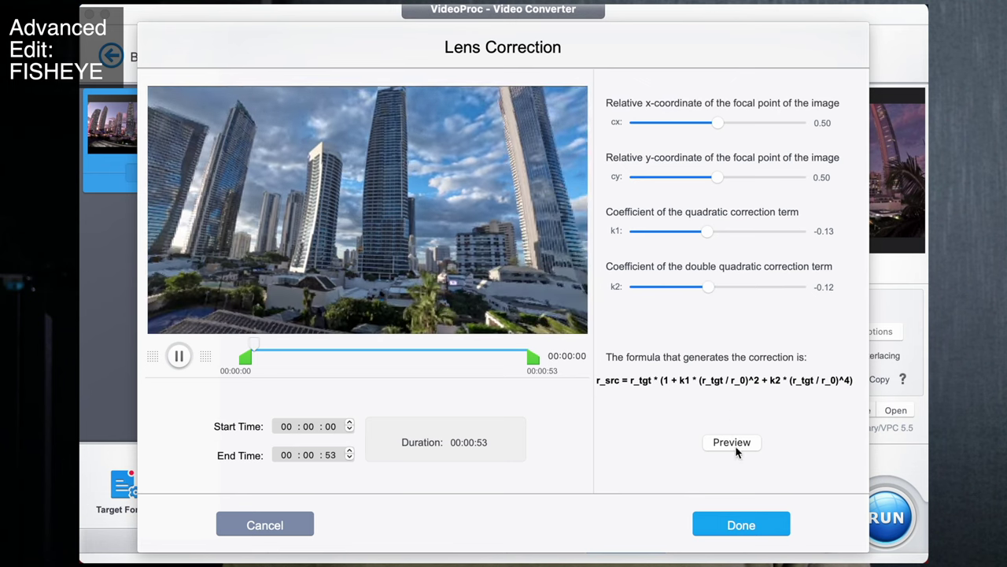
{"action": "left_click", "coordinate": [742, 524]}
{"action": "left_click", "coordinate": [887, 517]}
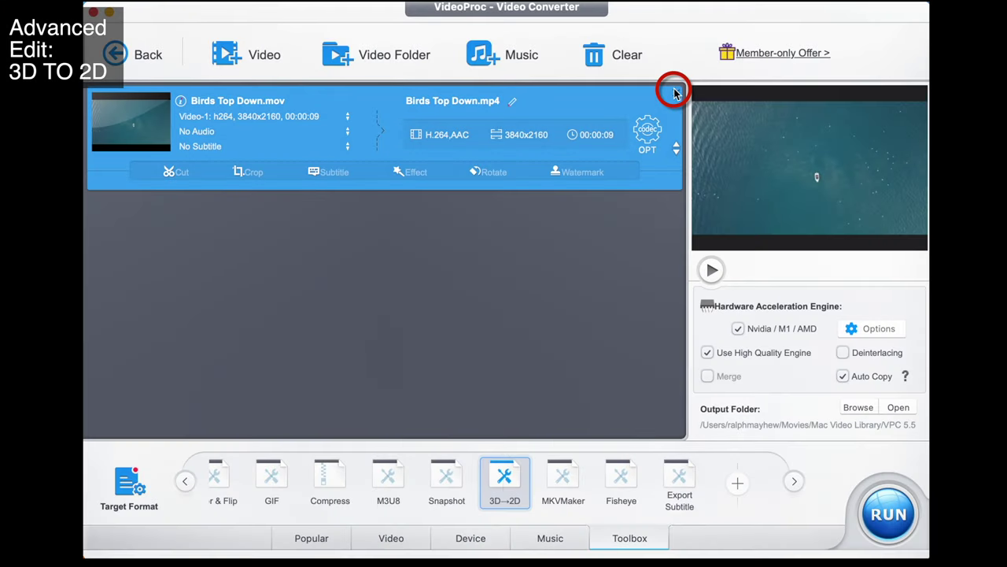
Step: Replace Birds Top Down.mov in the video list with Voyager_3D_sbs.wmv from the Source Files folder
{"action": "left_click", "coordinate": [674, 93]}
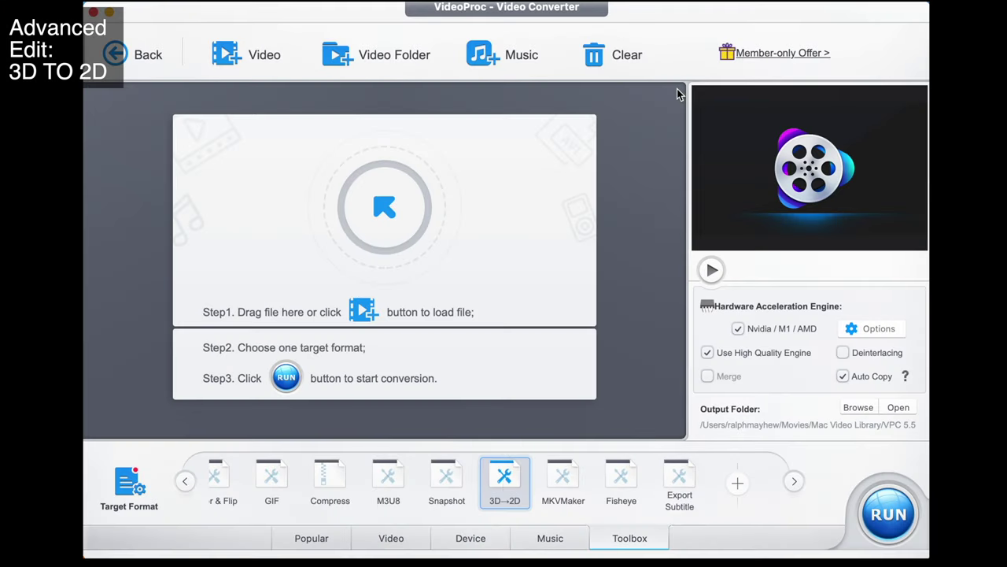
{"action": "double_click", "coordinate": [513, 480]}
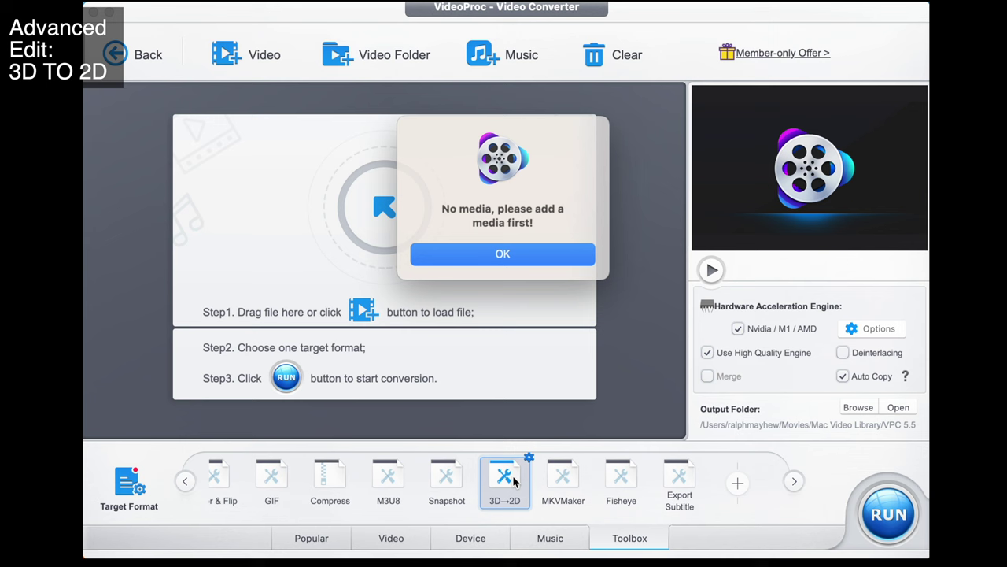
{"action": "left_click", "coordinate": [526, 252]}
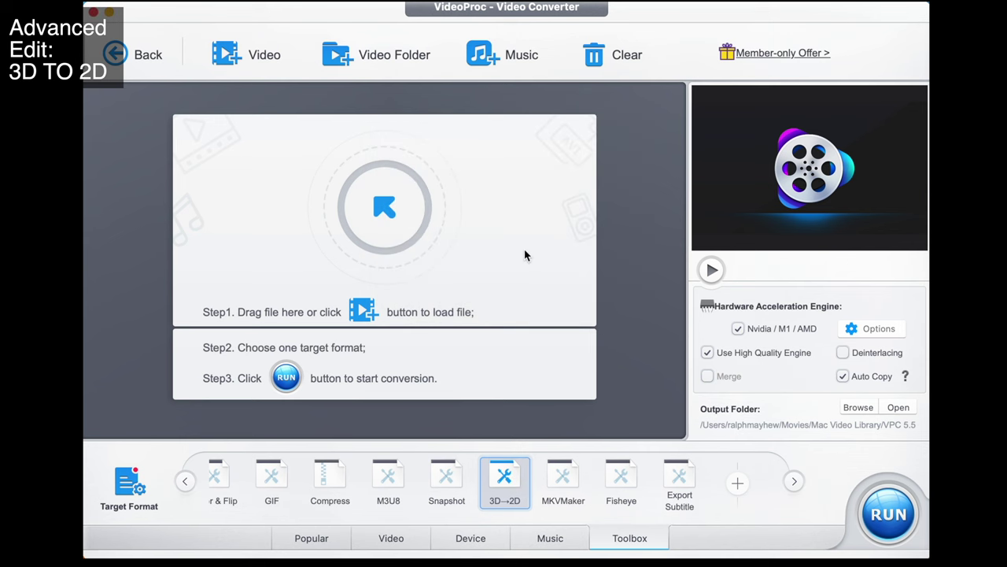
{"action": "left_click", "coordinate": [259, 55]}
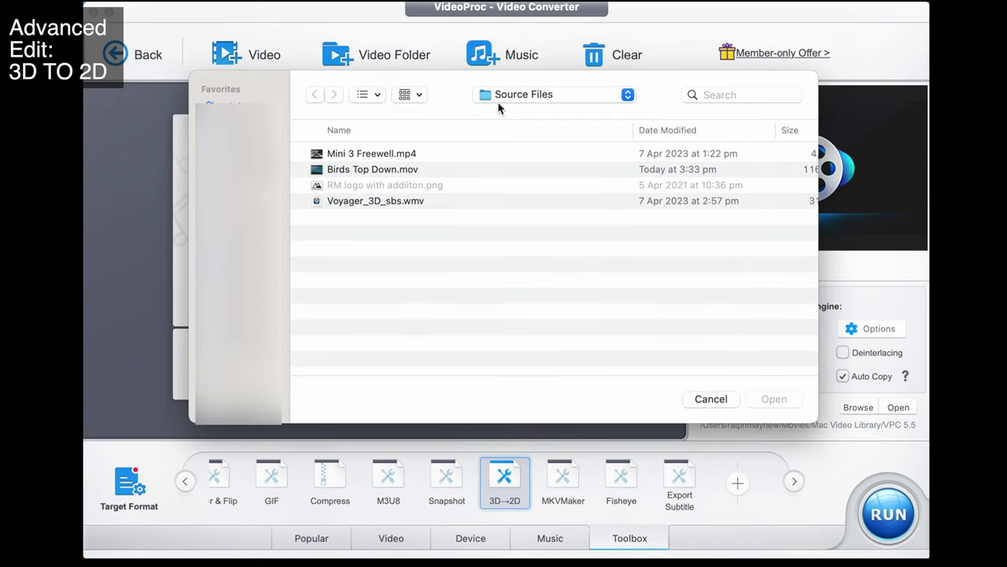
{"action": "double_click", "coordinate": [398, 201]}
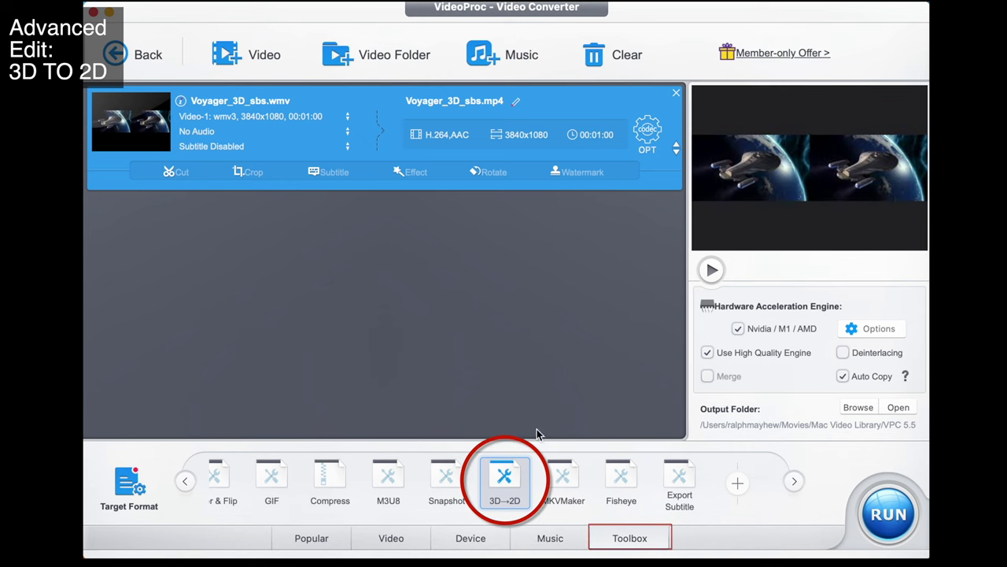
Step: Convert the Voyager video with 3D→2D from Side by side parallel to Mono output (Left eye only) and play the resulting file
{"action": "double_click", "coordinate": [510, 477]}
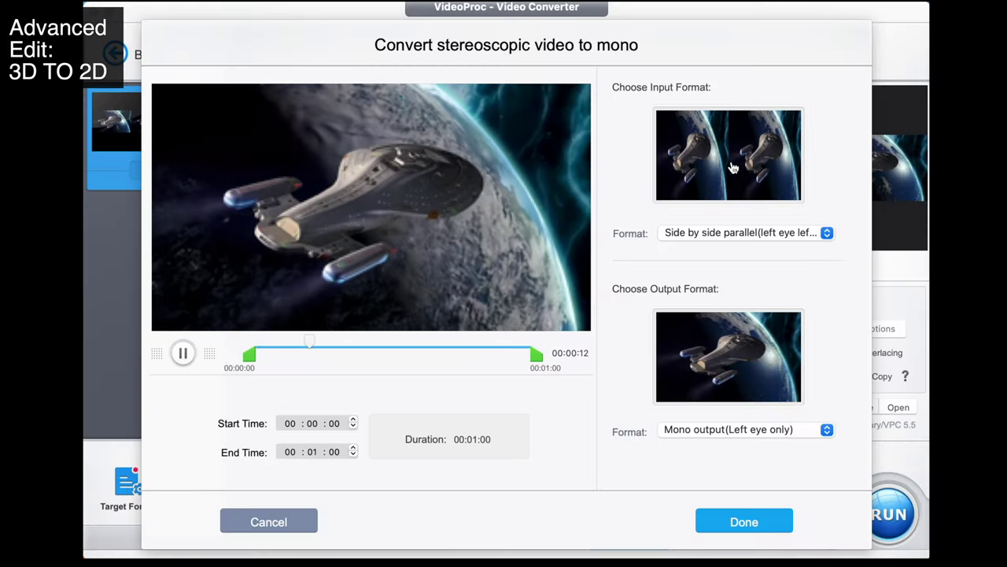
{"action": "left_click", "coordinate": [767, 234]}
{"action": "left_click", "coordinate": [769, 234]}
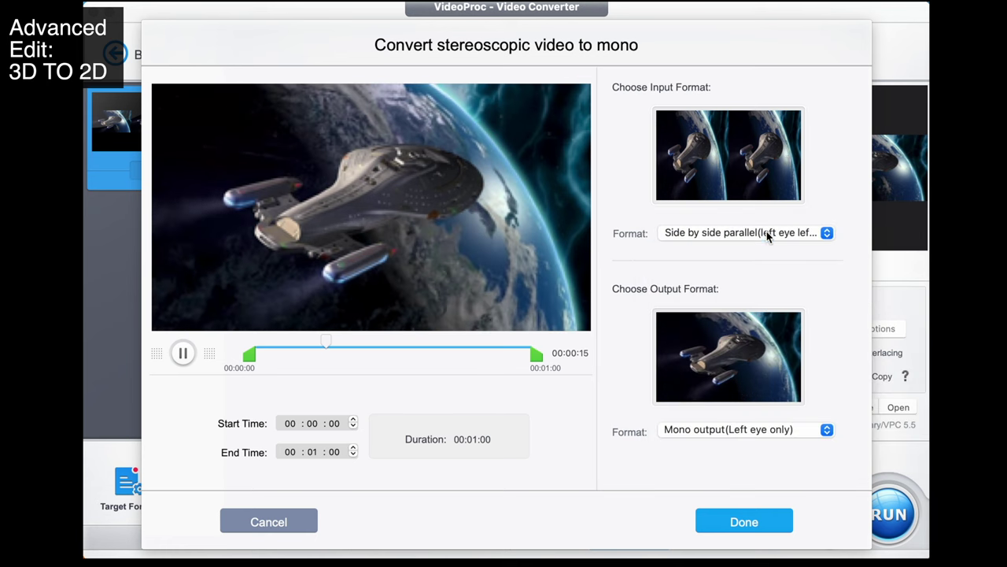
{"action": "left_click", "coordinate": [743, 430]}
{"action": "left_click", "coordinate": [746, 435]}
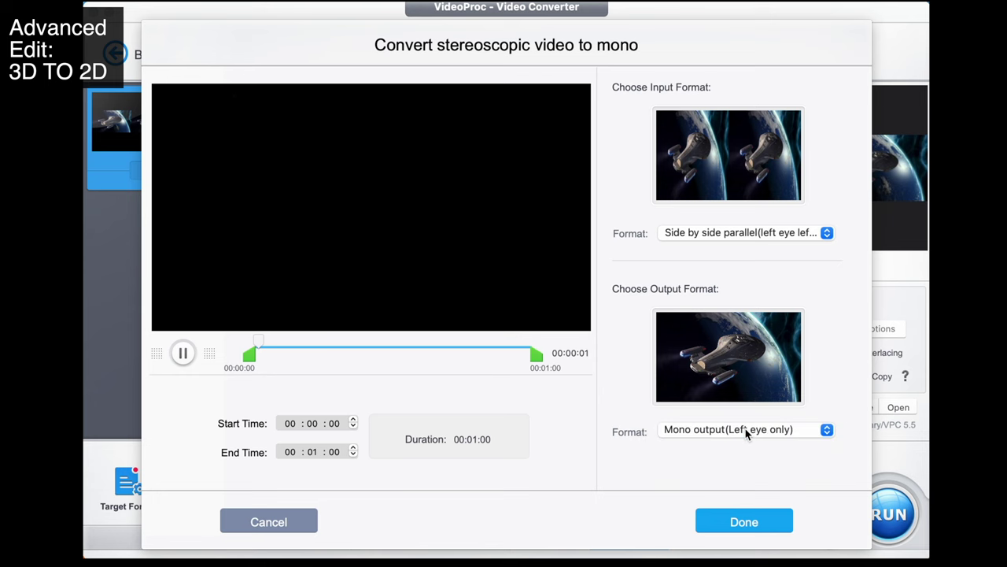
{"action": "left_click", "coordinate": [752, 523]}
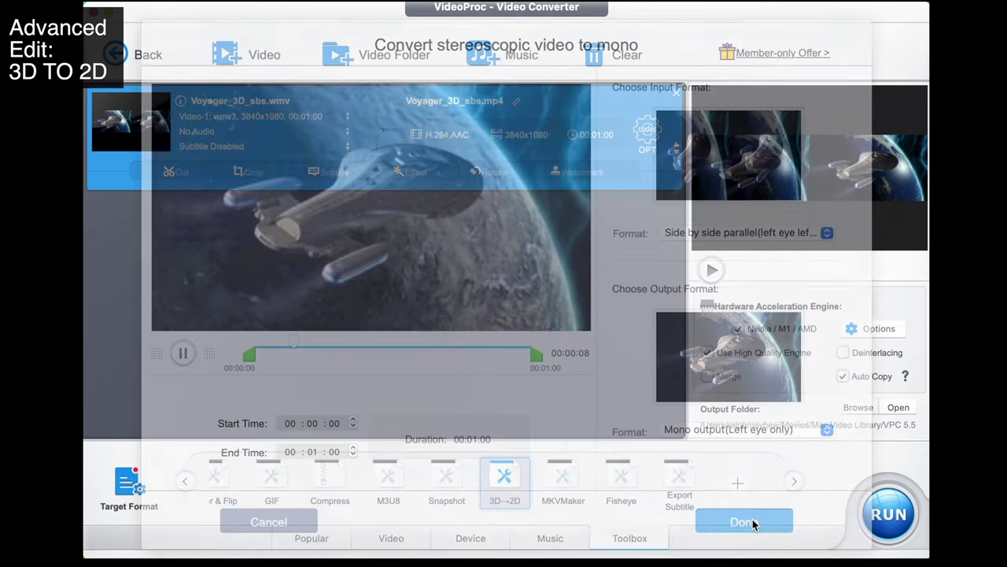
{"action": "left_click", "coordinate": [889, 514]}
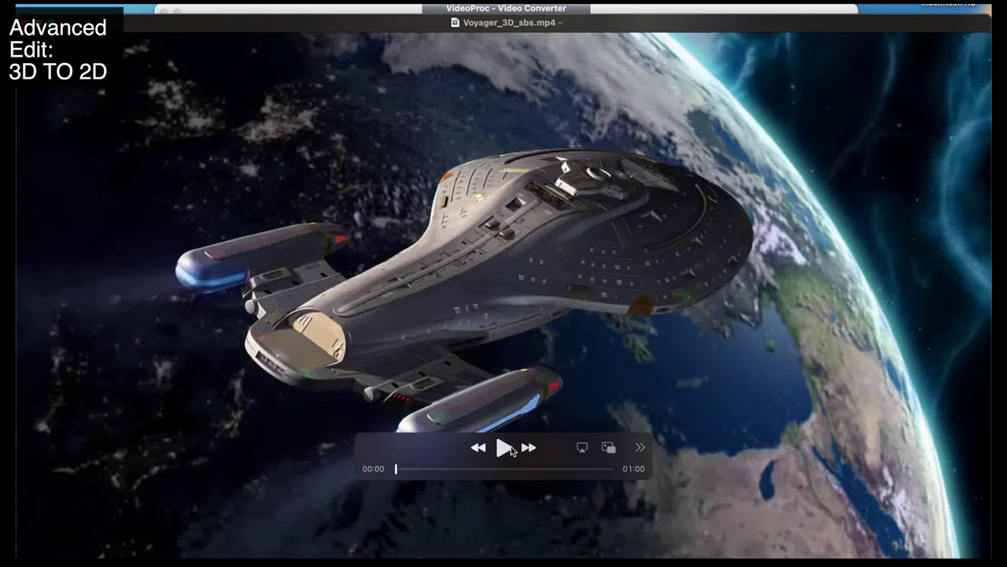
{"action": "left_click", "coordinate": [508, 448]}
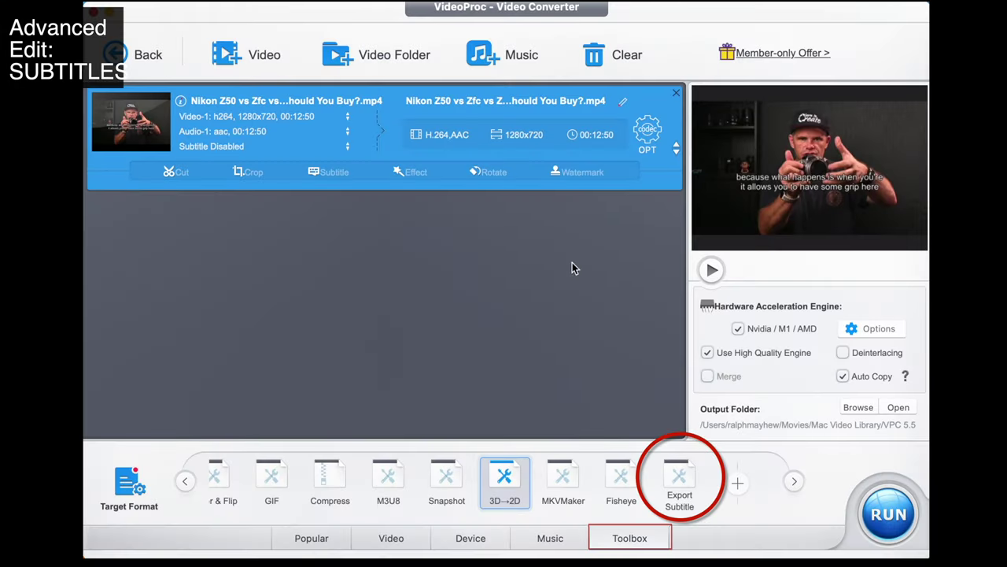
Step: Export the Nikon Z50 vs Zfc video's subtitles in ass format over the full clip length and run the export
{"action": "left_click", "coordinate": [676, 480]}
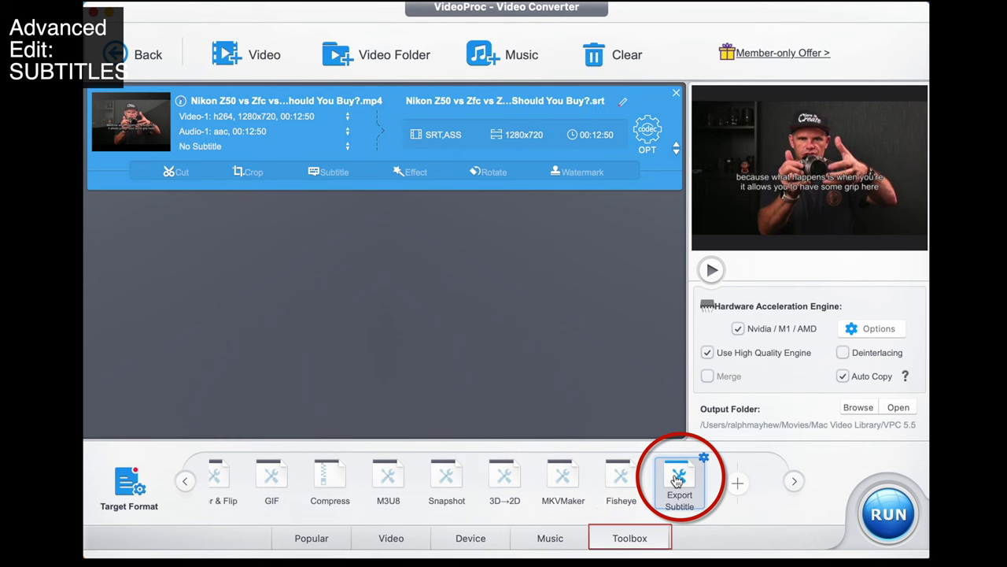
{"action": "left_click", "coordinate": [677, 480]}
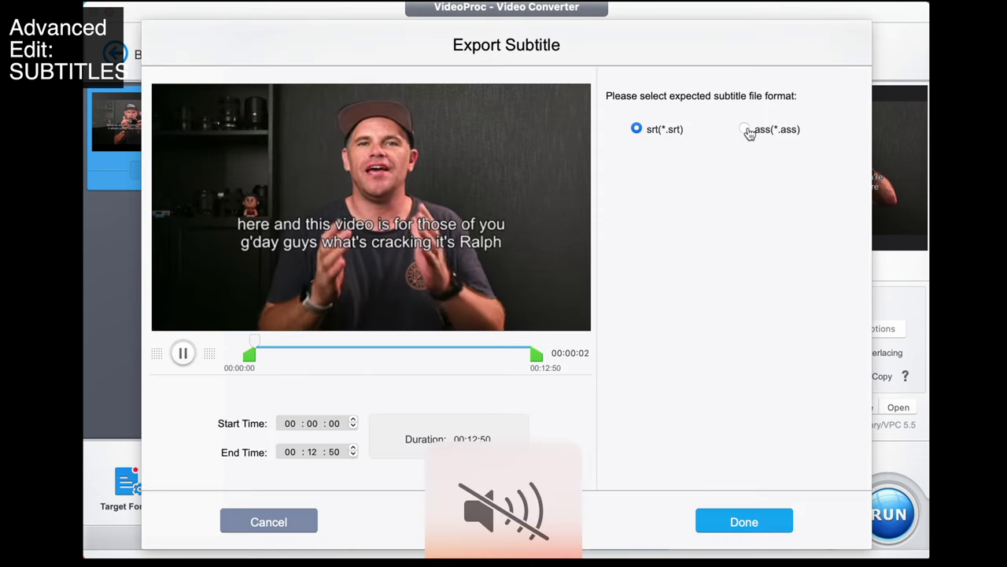
{"action": "left_click", "coordinate": [745, 130]}
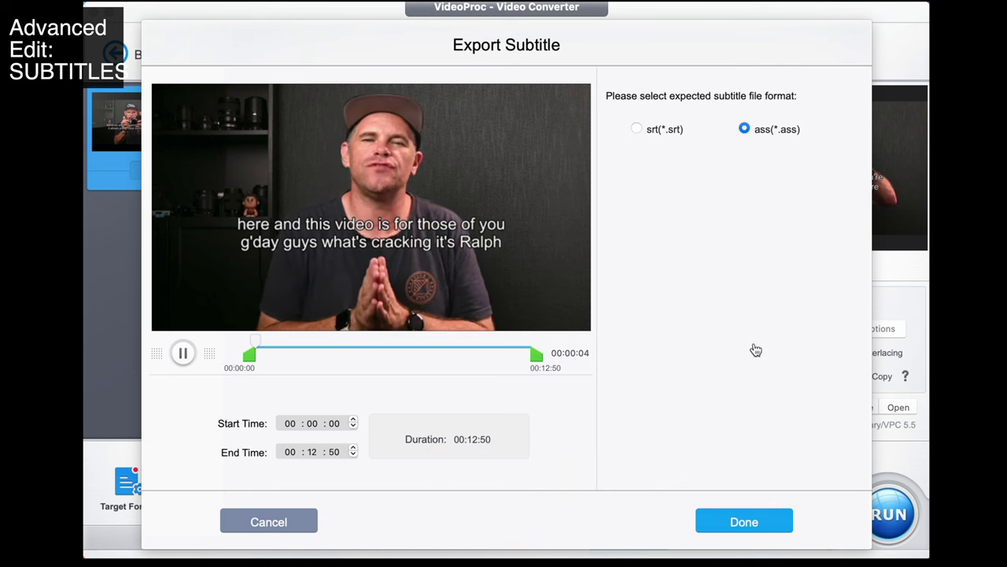
{"action": "left_click", "coordinate": [753, 524]}
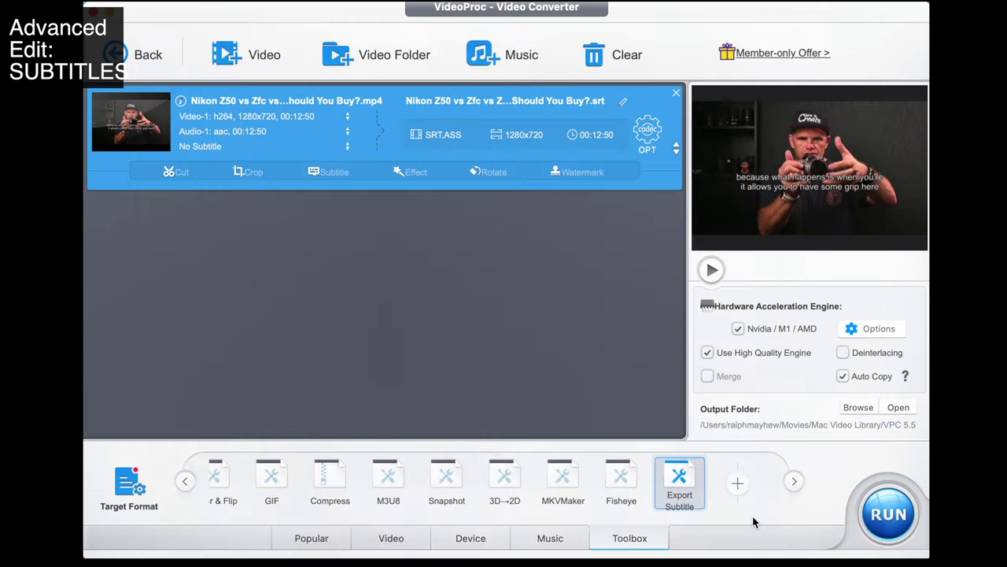
{"action": "left_click", "coordinate": [896, 525]}
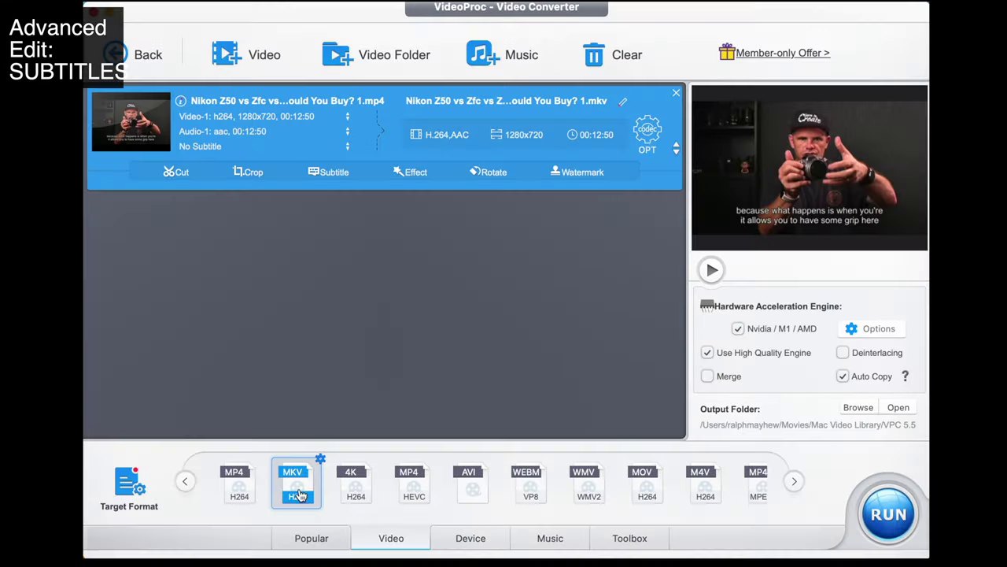
Step: Set the Nikon video's output format to MP4 H264 and open its subtitle editing
{"action": "left_click", "coordinate": [236, 480]}
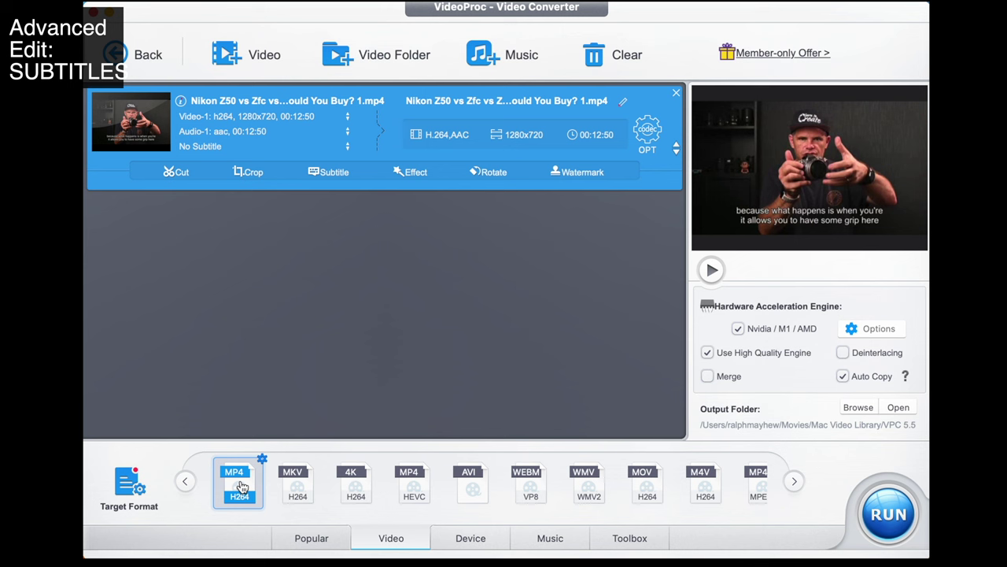
{"action": "left_click", "coordinate": [338, 173]}
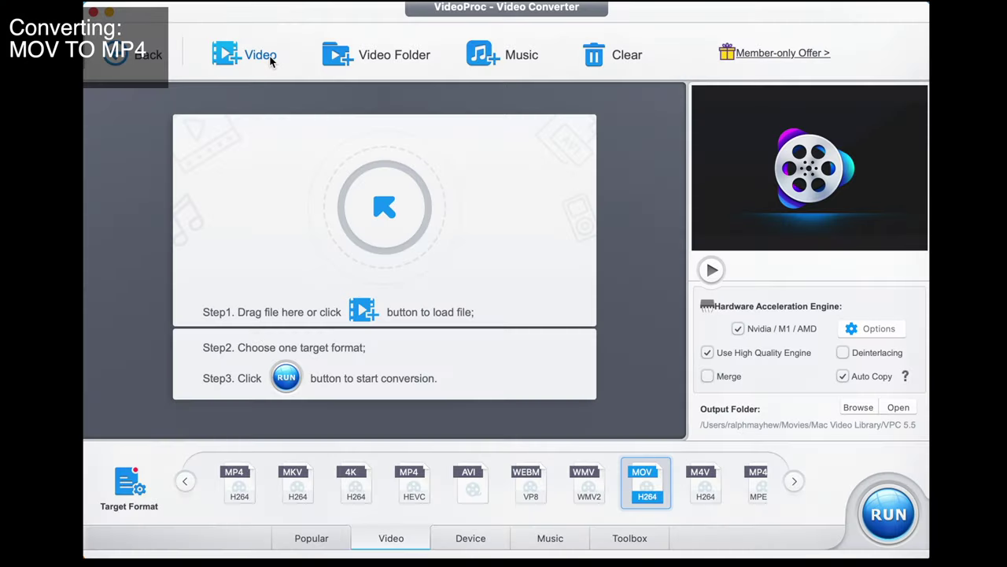
Step: Add Birds Top Down.mov from the Source Files folder and set its output format to MP4 H264
{"action": "left_click", "coordinate": [260, 55]}
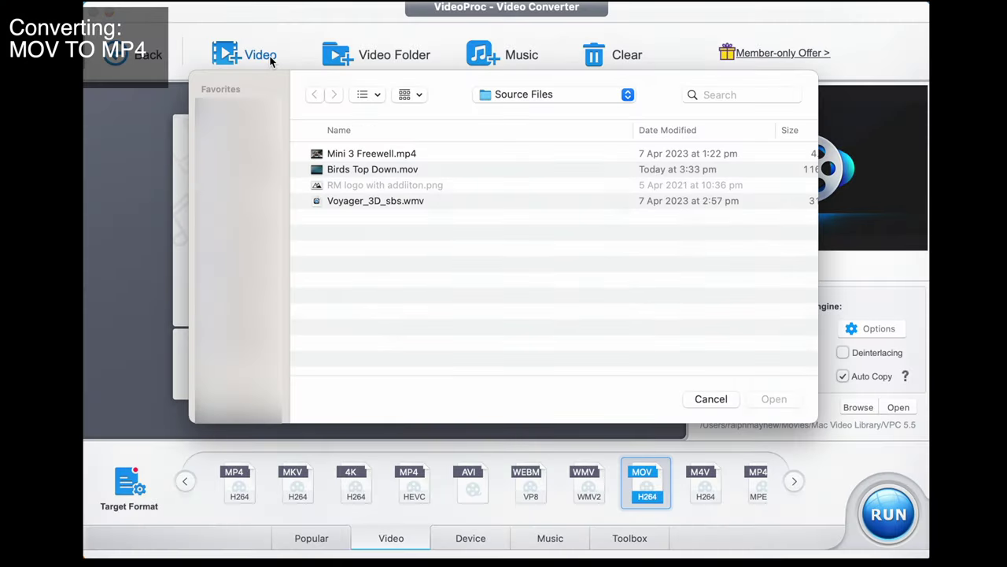
{"action": "double_click", "coordinate": [372, 169]}
{"action": "left_click", "coordinate": [242, 490]}
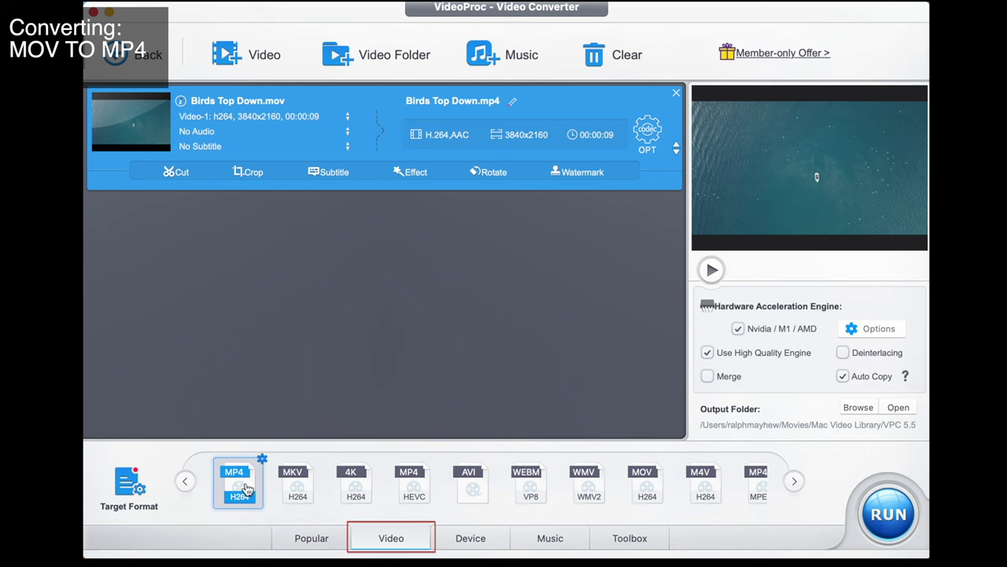
Step: Choose the MP4 Video (H264) general output profile and raise its quality to HQ
{"action": "left_click", "coordinate": [129, 486]}
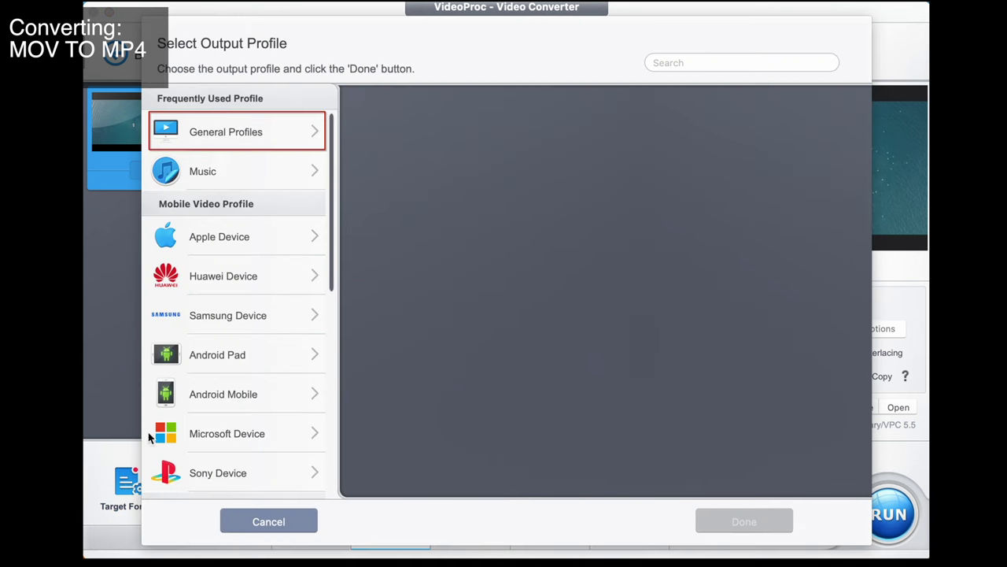
{"action": "left_click", "coordinate": [247, 134]}
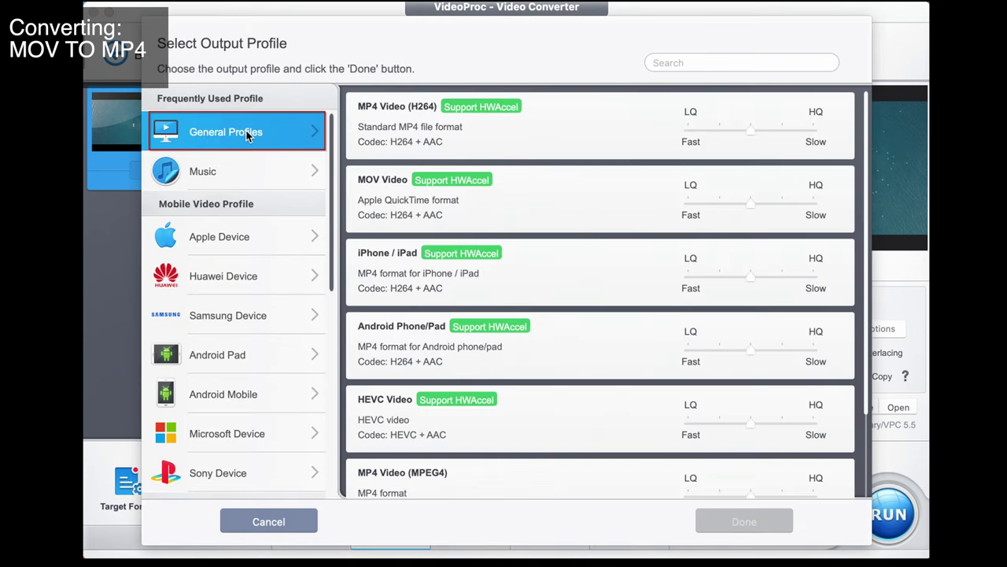
{"action": "left_click", "coordinate": [525, 126]}
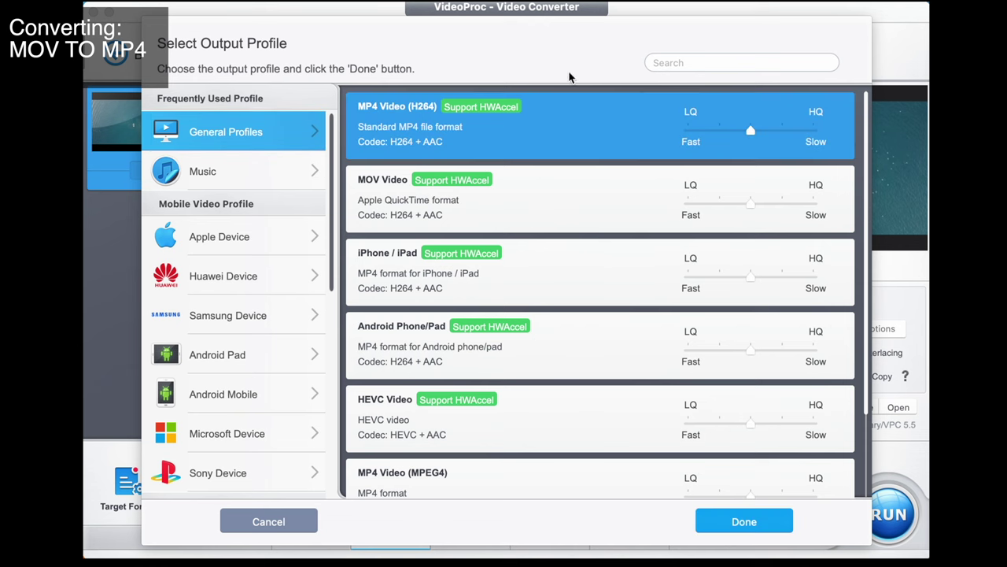
{"action": "left_click_drag", "start_coordinate": [754, 136], "coordinate": [823, 136]}
{"action": "left_click", "coordinate": [765, 524]}
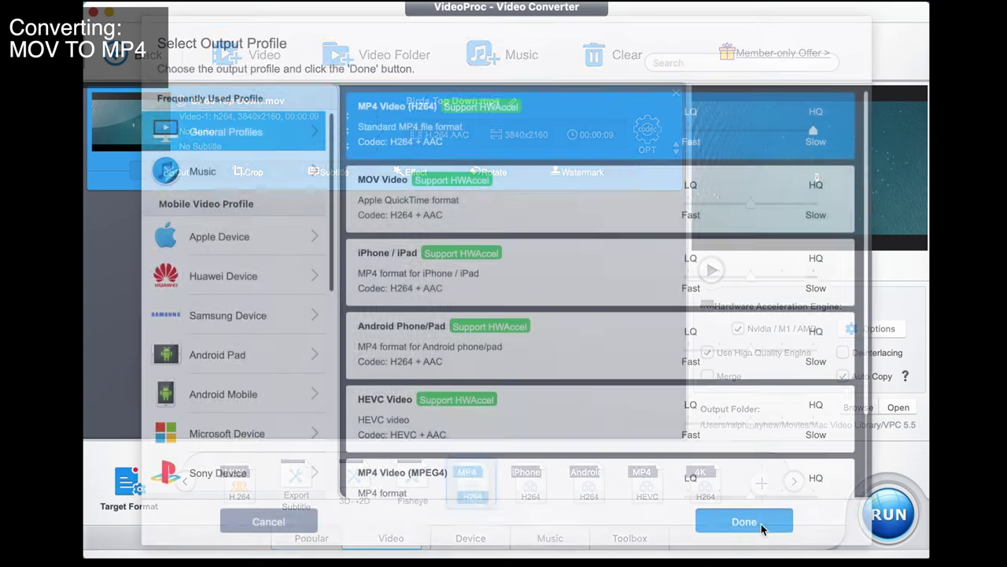
Step: Run the MOV to MP4 conversion and play the resulting Birds Top Down 10.mp4
{"action": "left_click", "coordinate": [897, 511]}
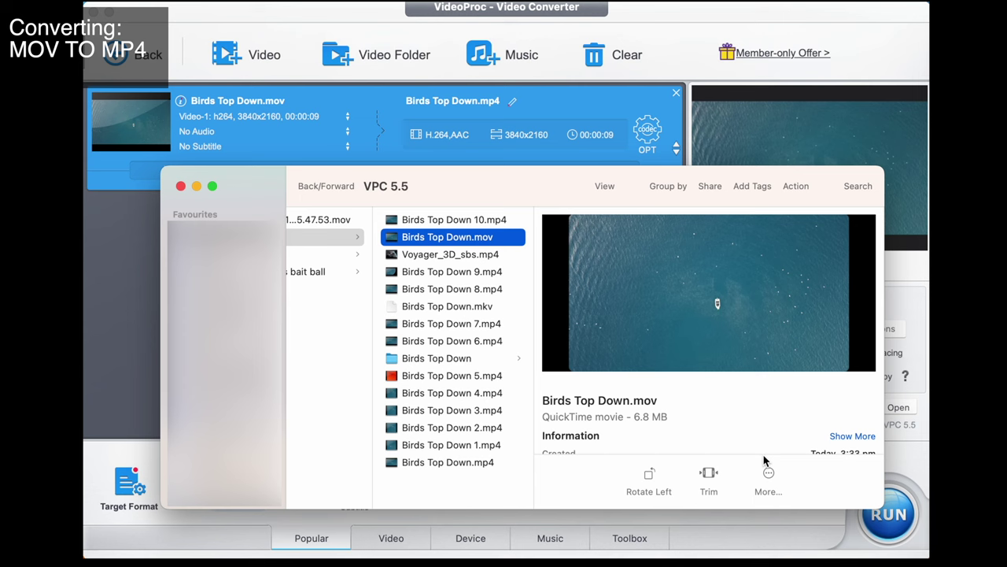
{"action": "double_click", "coordinate": [451, 220]}
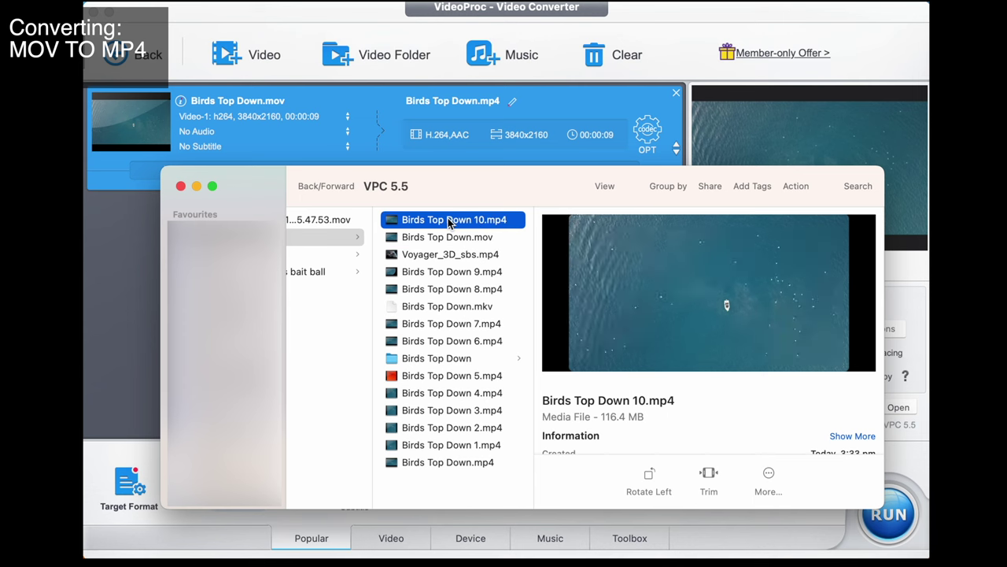
{"action": "left_click", "coordinate": [504, 450]}
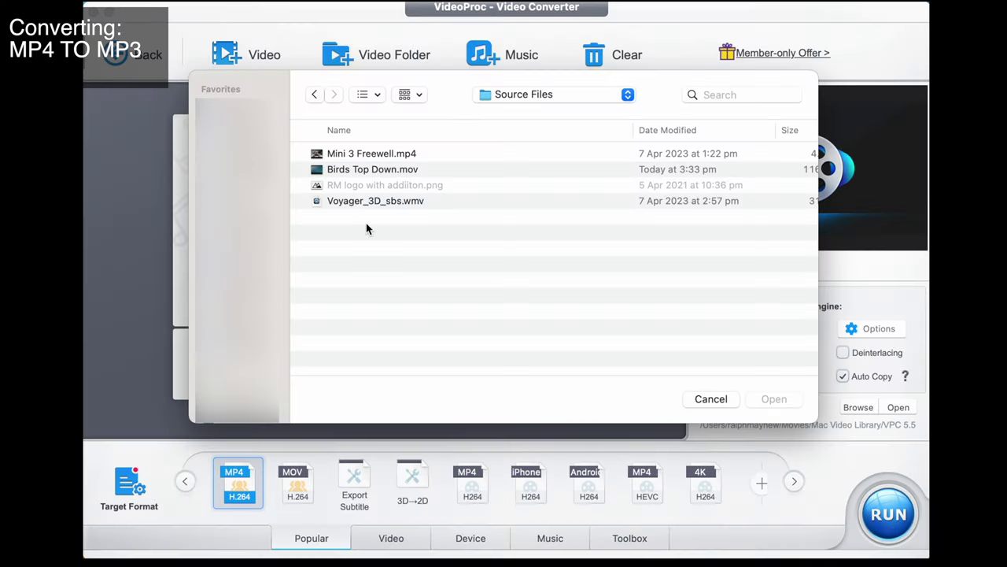
Step: Load Mini 3 Freewell.mp4 from the Source Files folder and set its output format to MP3
{"action": "left_click", "coordinate": [362, 154]}
{"action": "double_click", "coordinate": [362, 155]}
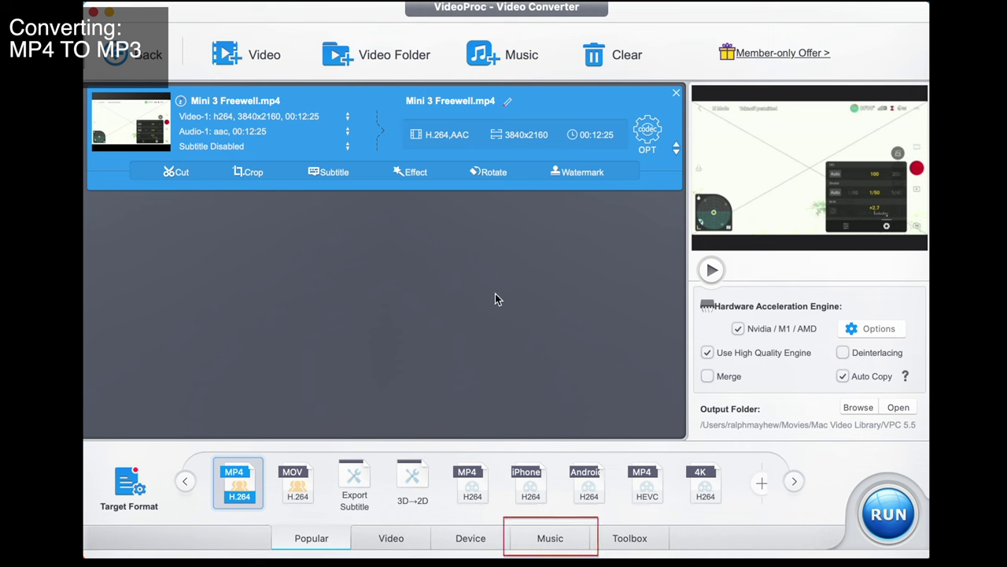
{"action": "left_click", "coordinate": [529, 543]}
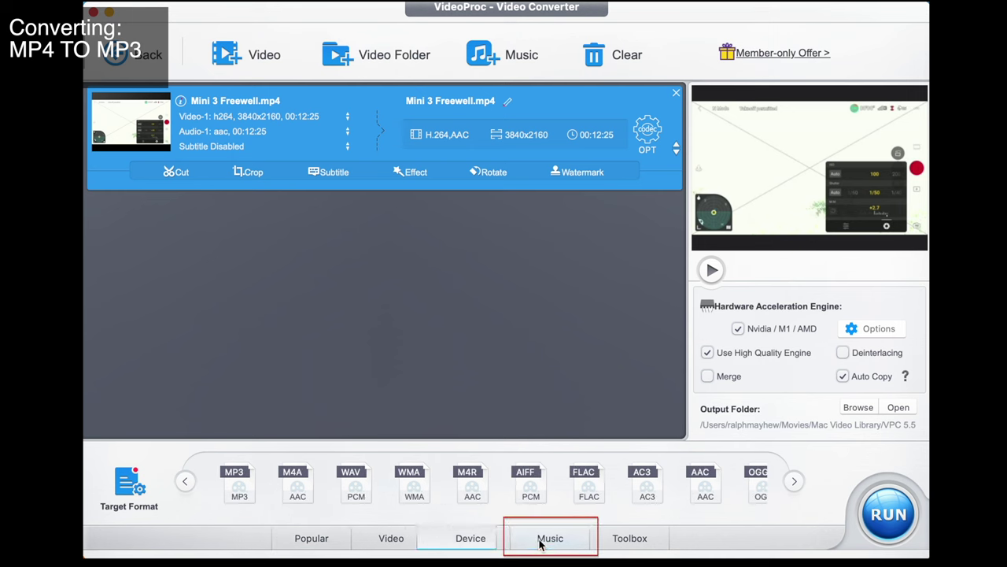
{"action": "left_click", "coordinate": [241, 491]}
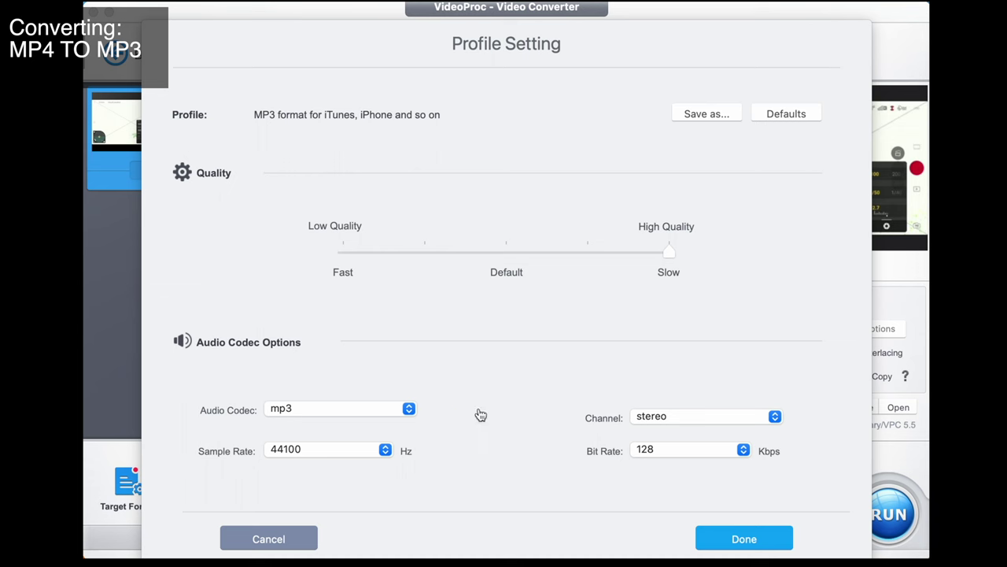
Step: Accept the MP3 profile at High Quality, run the conversion and select Mini 3 Freewell.mp3 in the output folder
{"action": "left_click", "coordinate": [739, 537]}
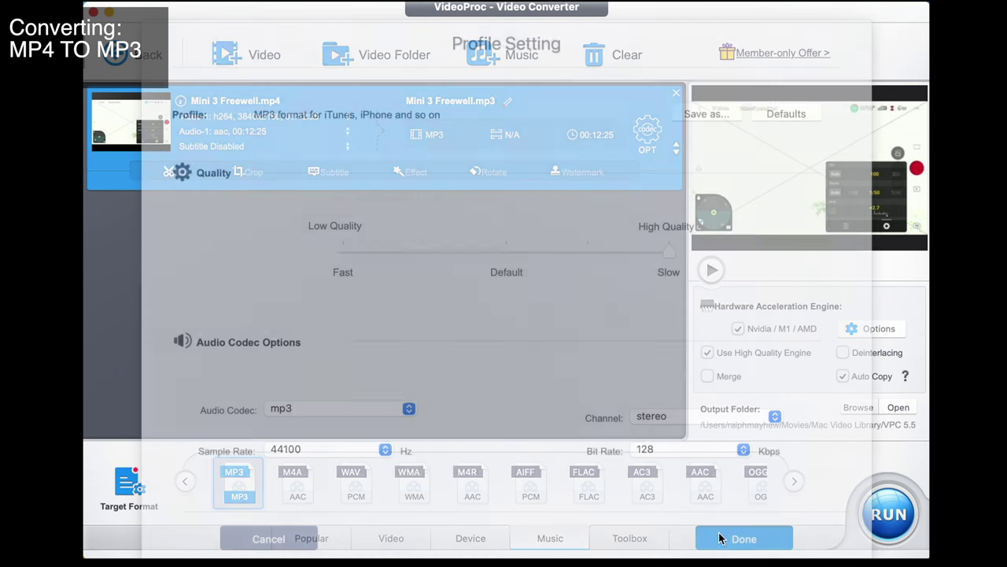
{"action": "left_click", "coordinate": [889, 513]}
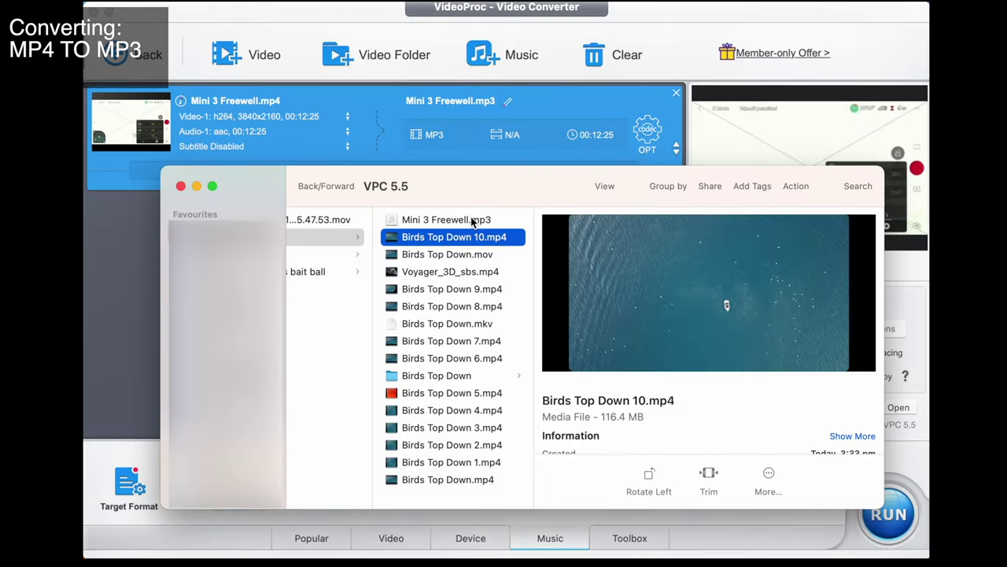
{"action": "left_click", "coordinate": [471, 219]}
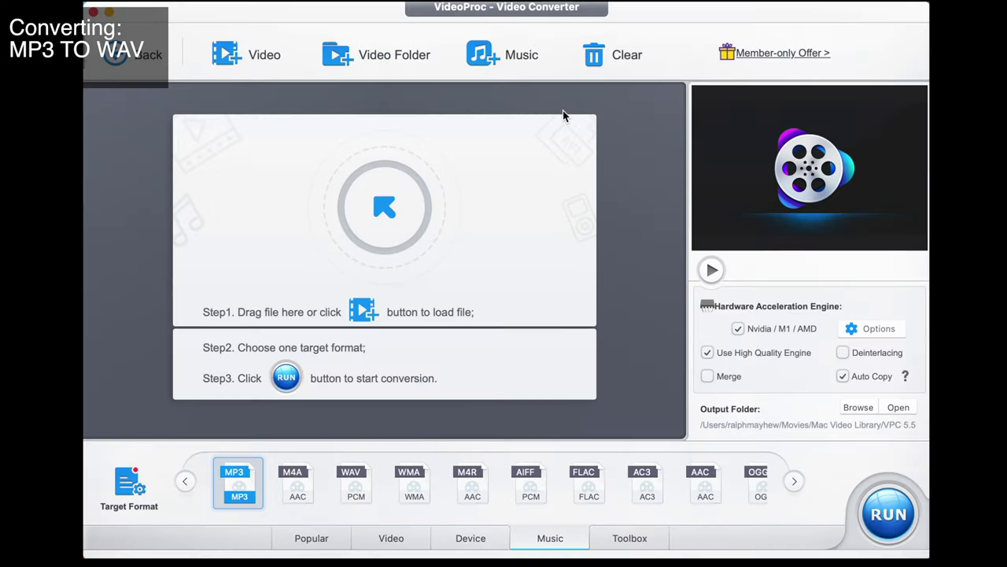
Step: Add the converted Mini 3 Freewell.mp3 as a music file and set its output format to WAV
{"action": "left_click", "coordinate": [526, 54]}
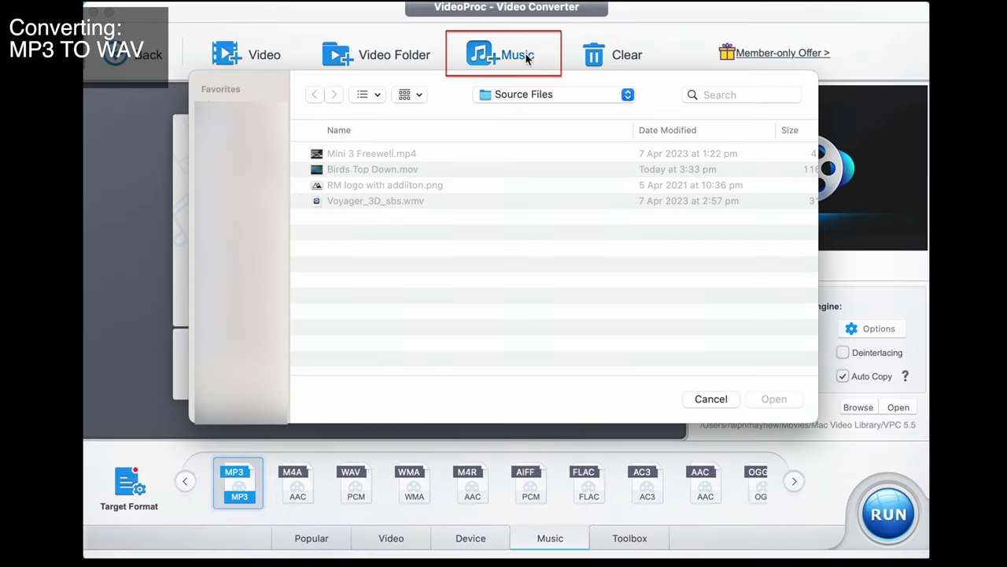
{"action": "double_click", "coordinate": [385, 153]}
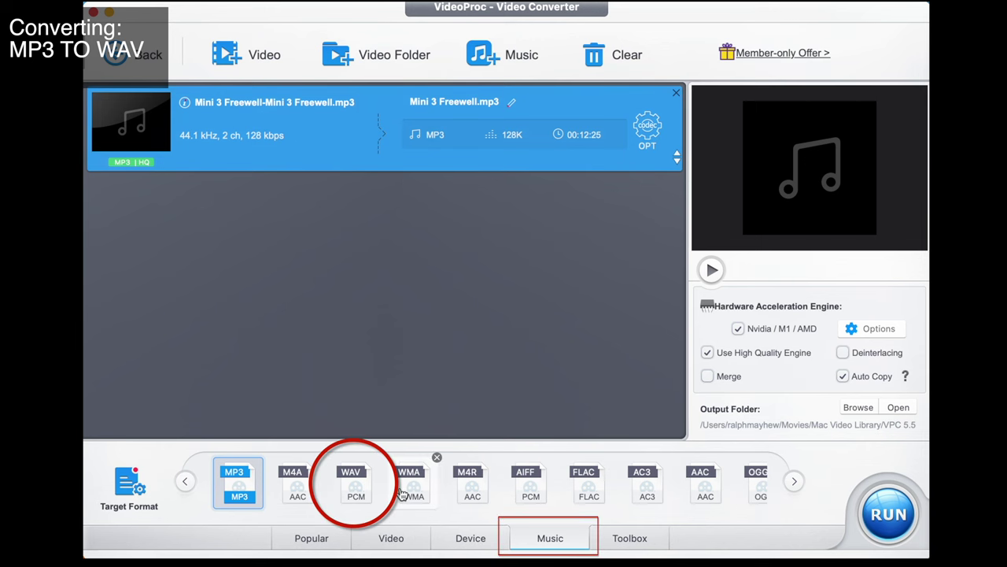
{"action": "left_click", "coordinate": [365, 492]}
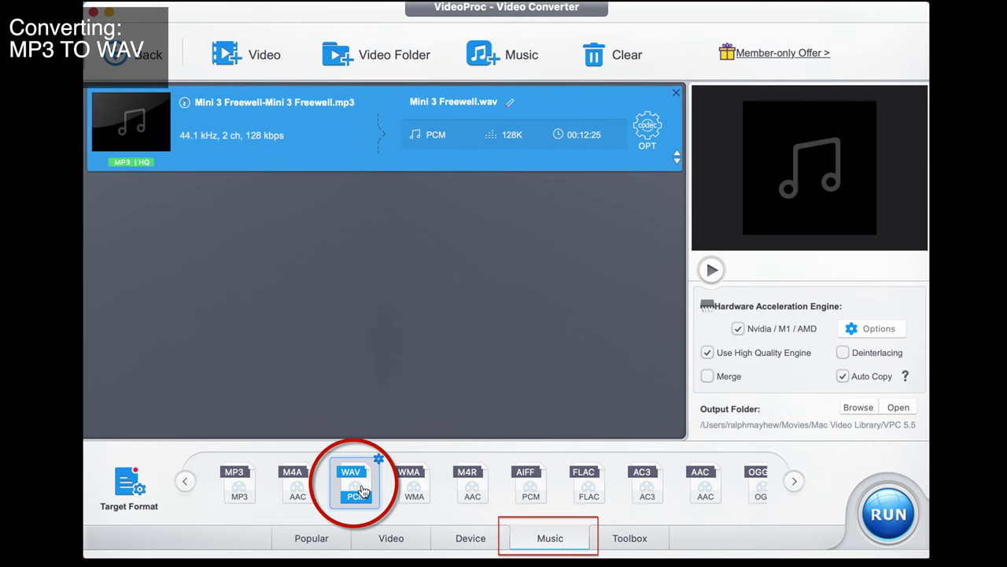
Step: Accept the WAV profile with the pcm codec, run the conversion and select Mini 3 Freewell.wav in the output folder
{"action": "double_click", "coordinate": [364, 492]}
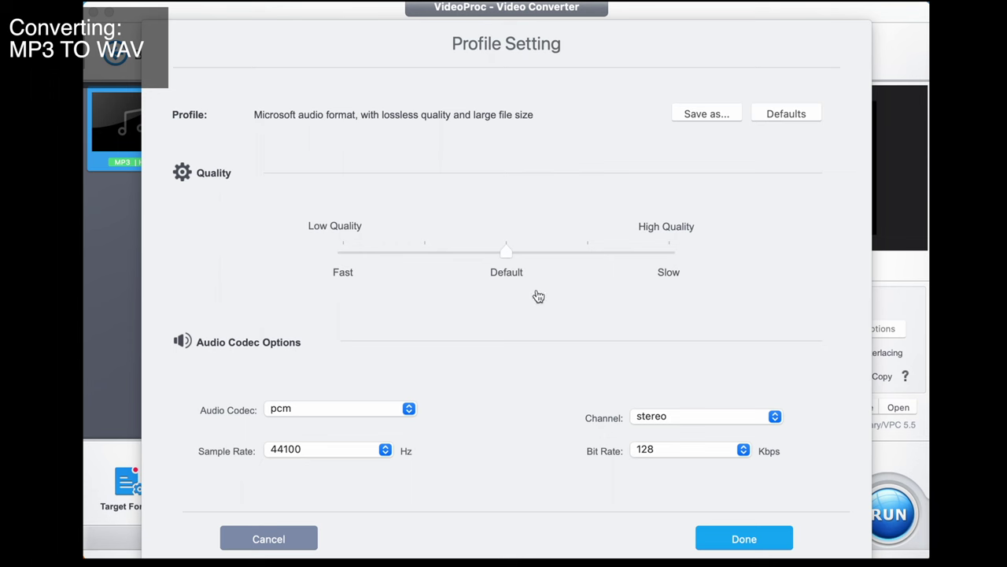
{"action": "left_click", "coordinate": [743, 540]}
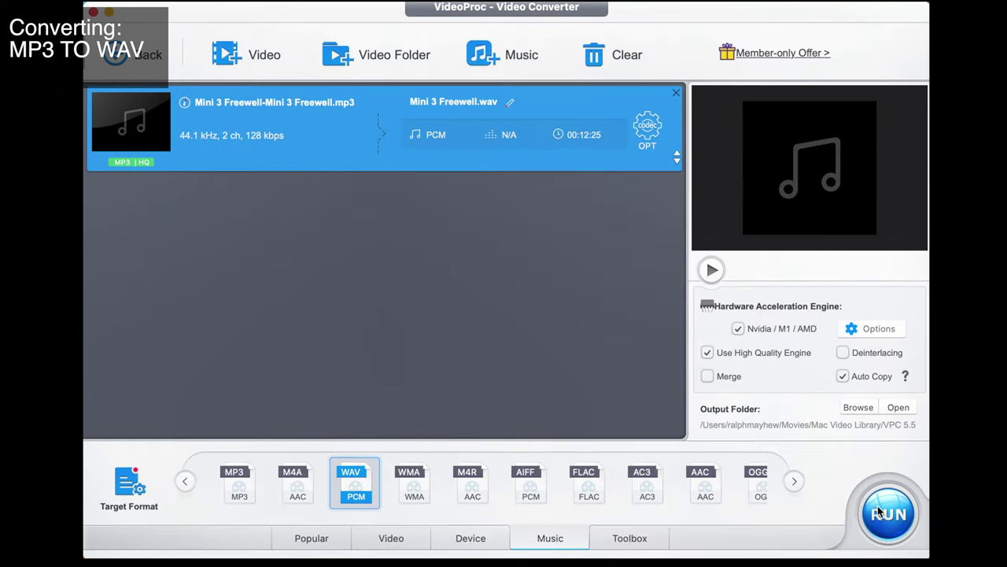
{"action": "left_click", "coordinate": [877, 505]}
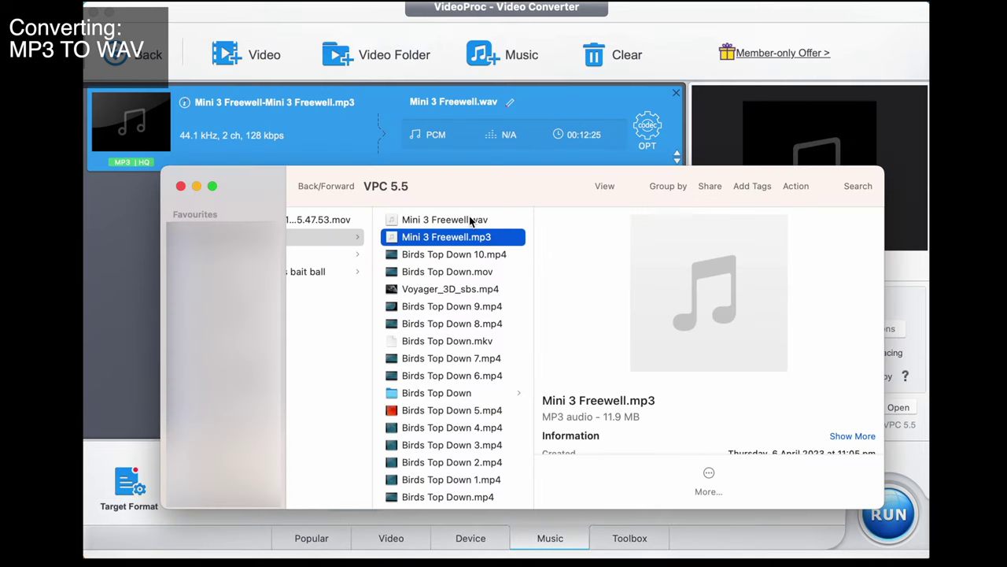
{"action": "left_click", "coordinate": [470, 217]}
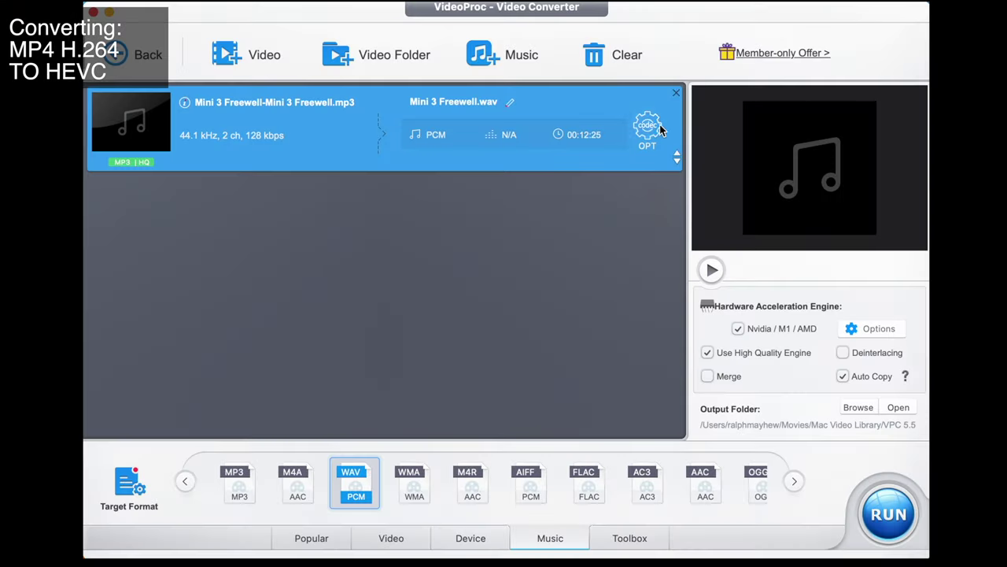
Step: Replace the Mini 3 Freewell audio in the list with Birds Top Down 10.mp4 from the VPC 5.5 folder
{"action": "left_click", "coordinate": [676, 93]}
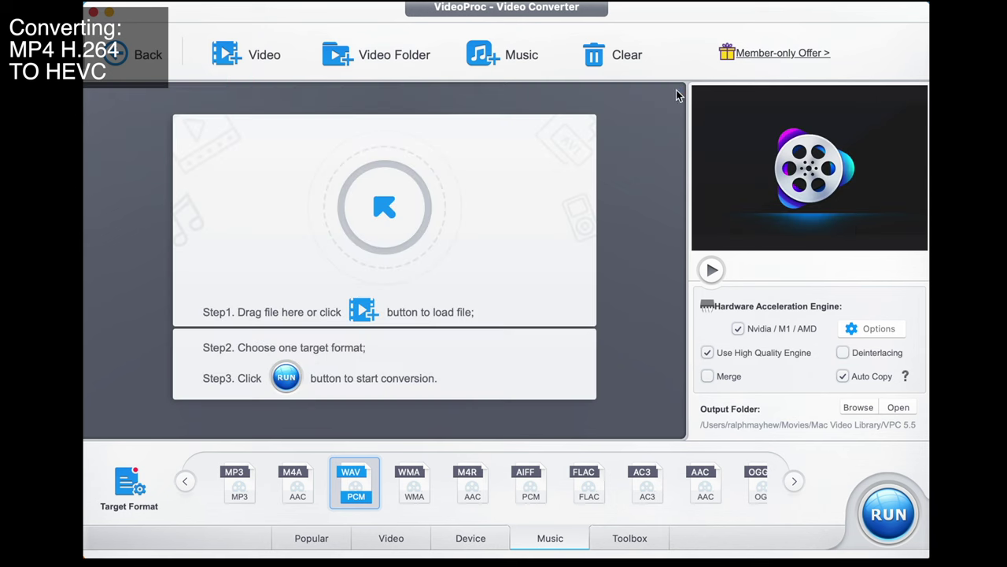
{"action": "left_click", "coordinate": [268, 53]}
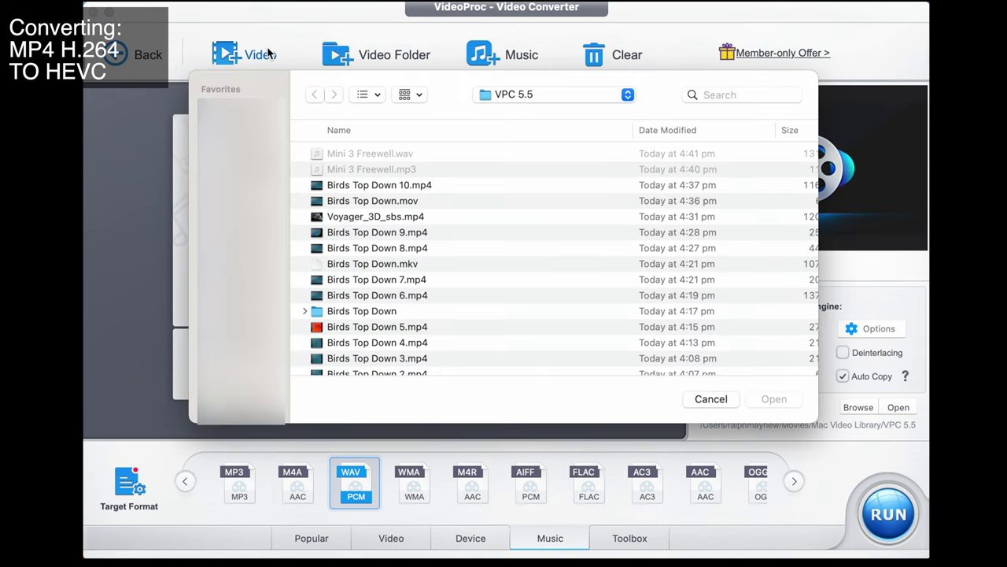
{"action": "double_click", "coordinate": [364, 189]}
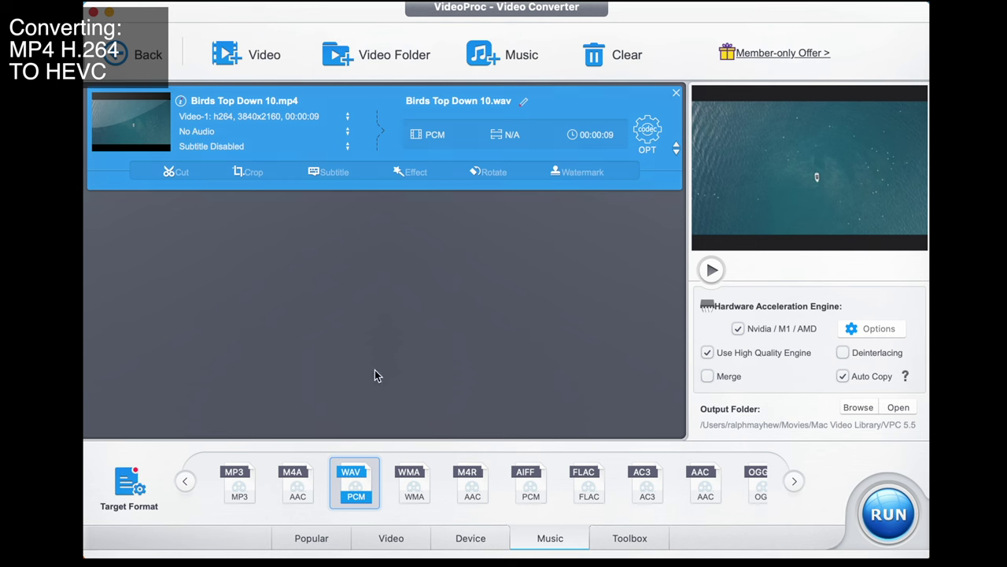
Step: Convert Birds Top Down 10.mp4 to MP4 HEVC with the profile at High Quality and original resolution
{"action": "left_click", "coordinate": [397, 539]}
{"action": "left_click", "coordinate": [411, 488]}
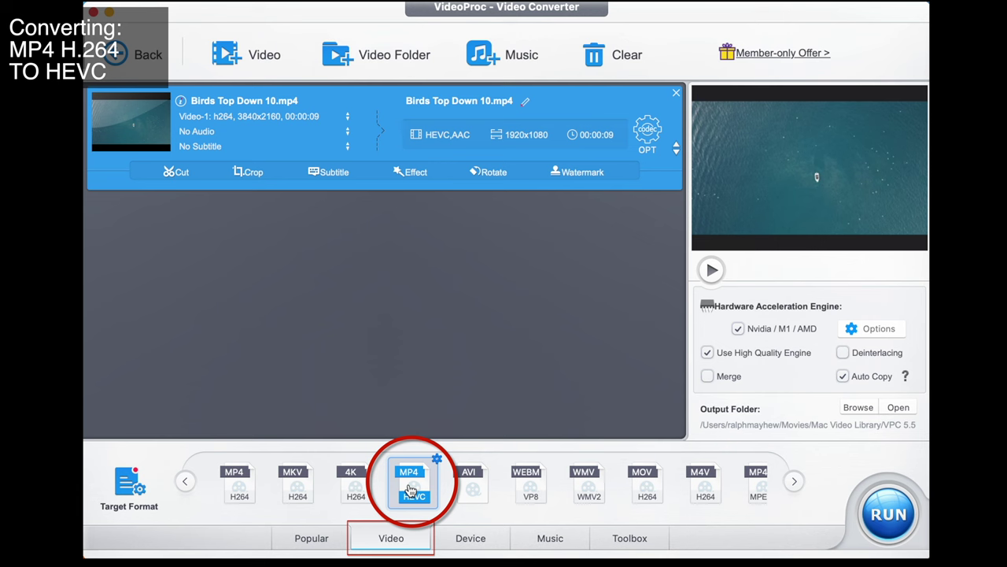
{"action": "double_click", "coordinate": [410, 489]}
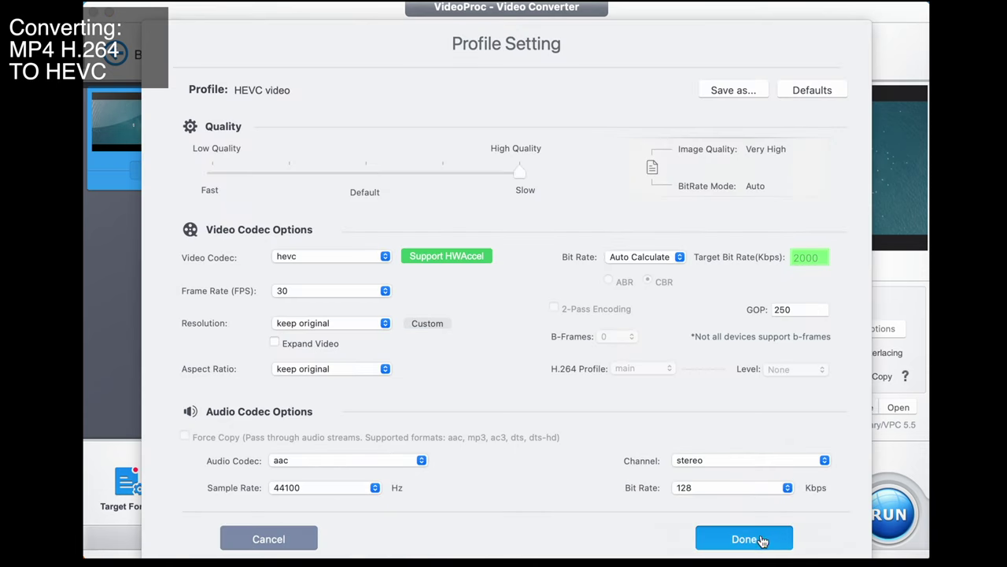
{"action": "left_click", "coordinate": [763, 540]}
{"action": "left_click", "coordinate": [877, 514]}
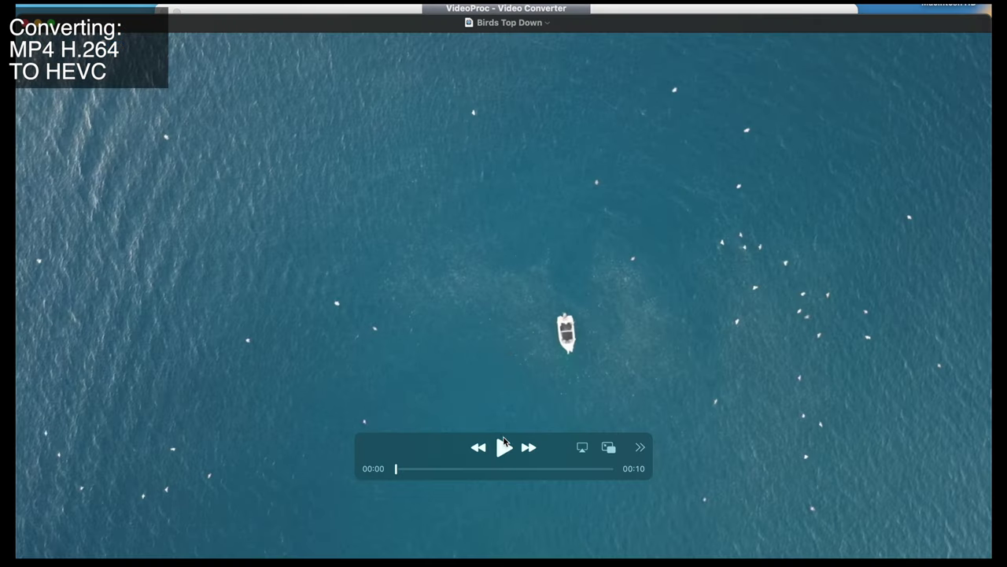
Step: Play the converted Birds Top Down clip to check its picture
{"action": "left_click", "coordinate": [504, 445]}
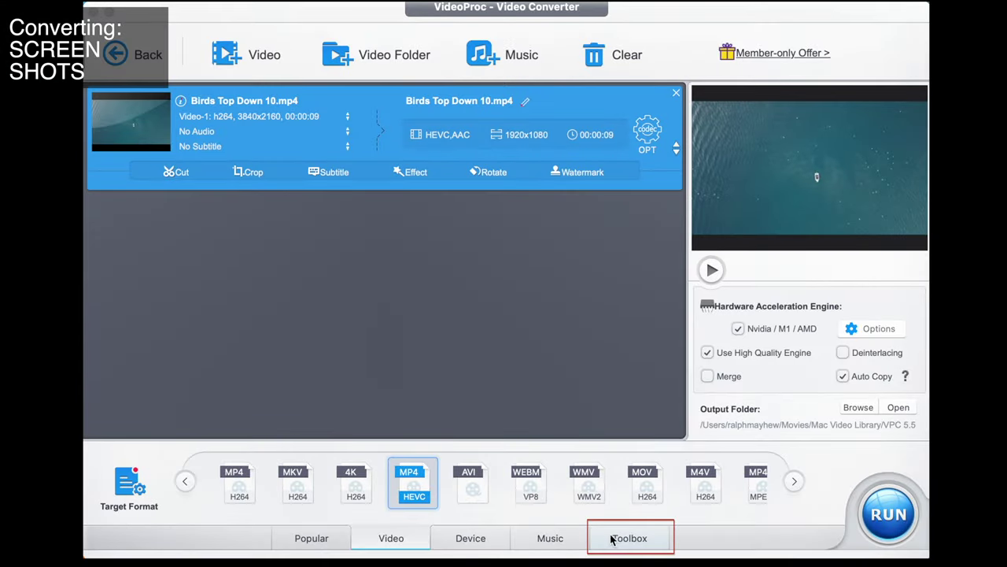
Step: Open the Snapshot tool for Birds Top Down 10.mp4 and limit the capture range to 00:00:08–00:00:09
{"action": "left_click", "coordinate": [613, 539]}
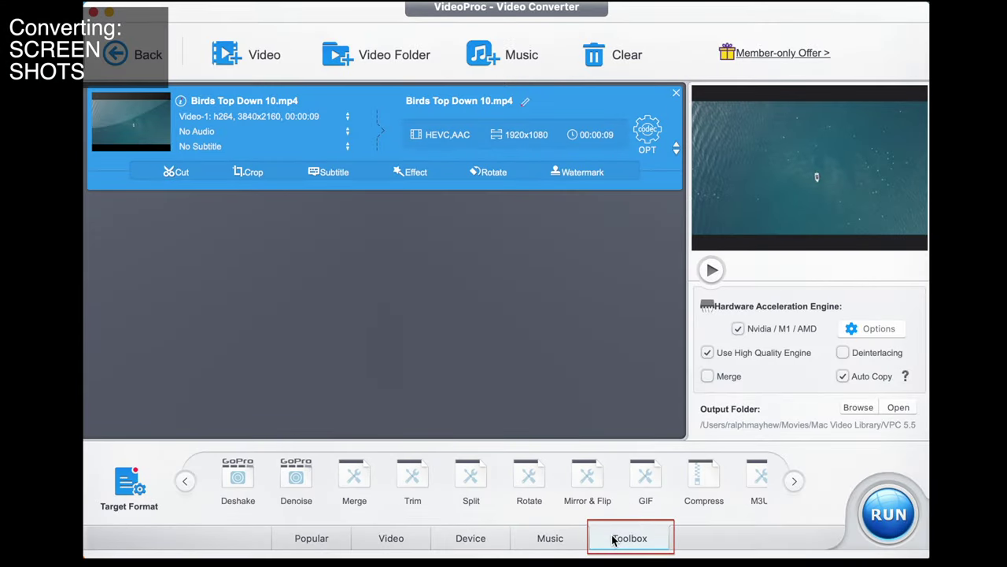
{"action": "left_click", "coordinate": [796, 483]}
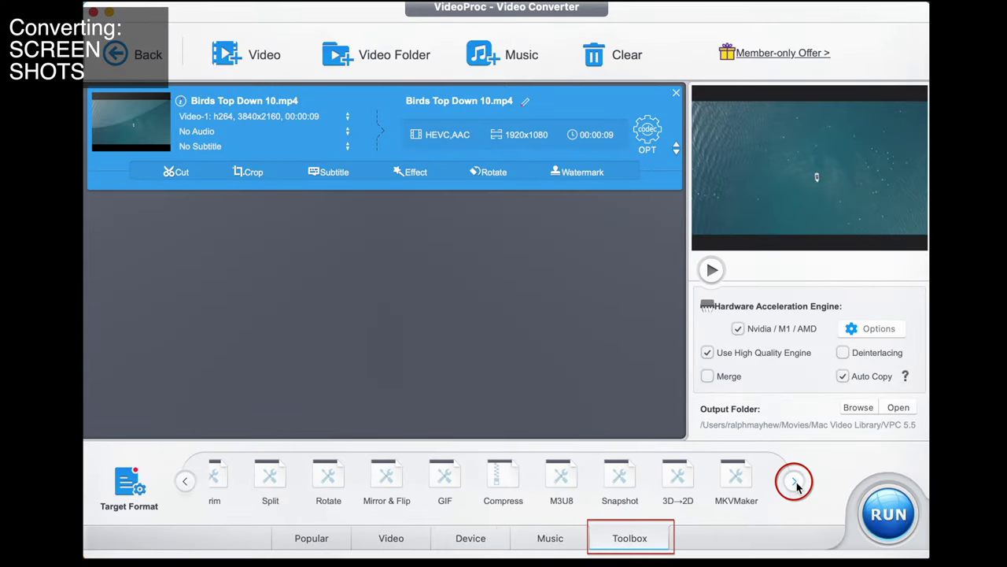
{"action": "left_click", "coordinate": [620, 480]}
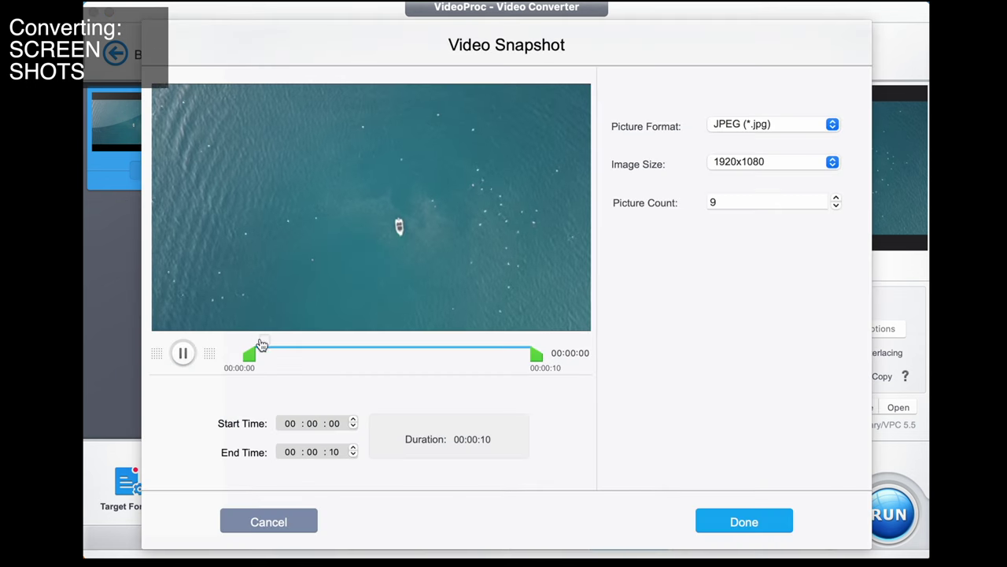
{"action": "left_click_drag", "start_coordinate": [250, 360], "coordinate": [510, 358]}
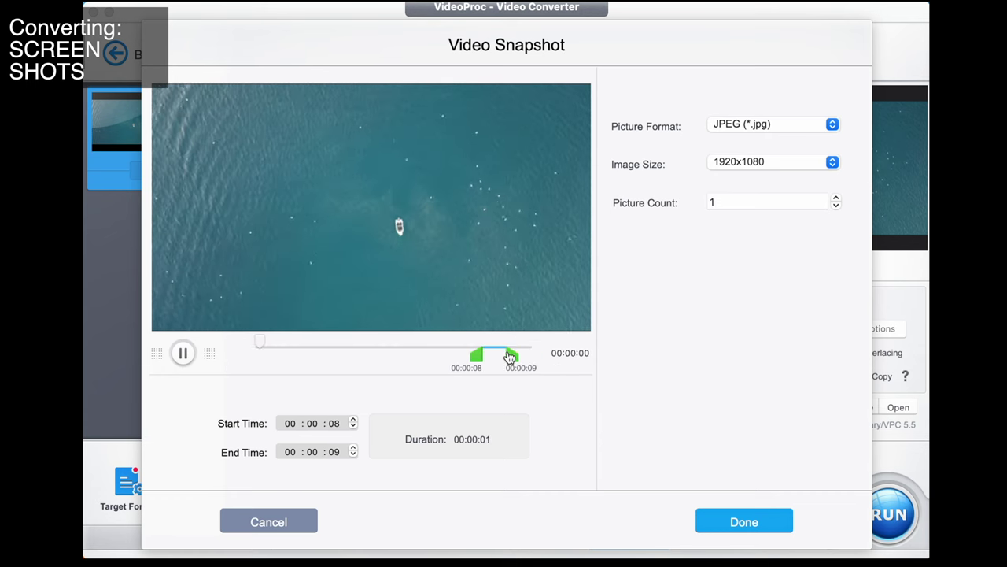
Step: Keep the snapshots as JPEG at 1920x1080, set the picture count to 6 and run the export
{"action": "left_click", "coordinate": [760, 163]}
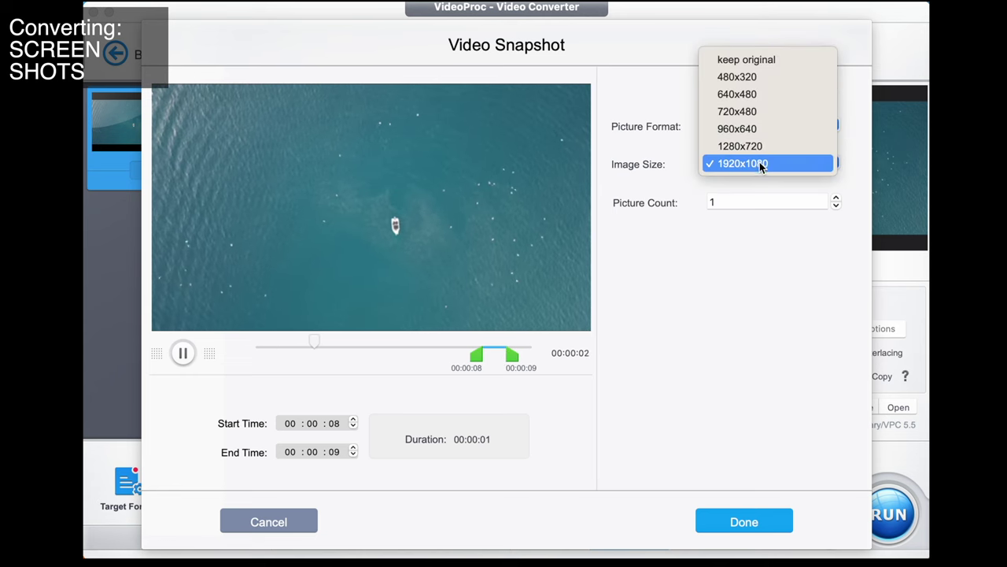
{"action": "left_click", "coordinate": [760, 166]}
{"action": "left_click", "coordinate": [755, 131]}
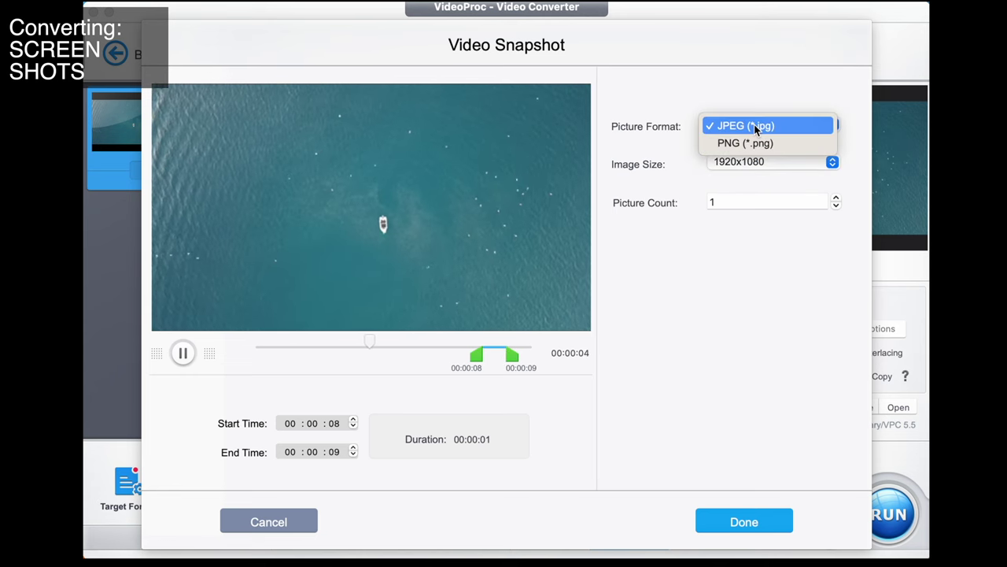
{"action": "left_click", "coordinate": [756, 126]}
{"action": "left_click", "coordinate": [776, 202]}
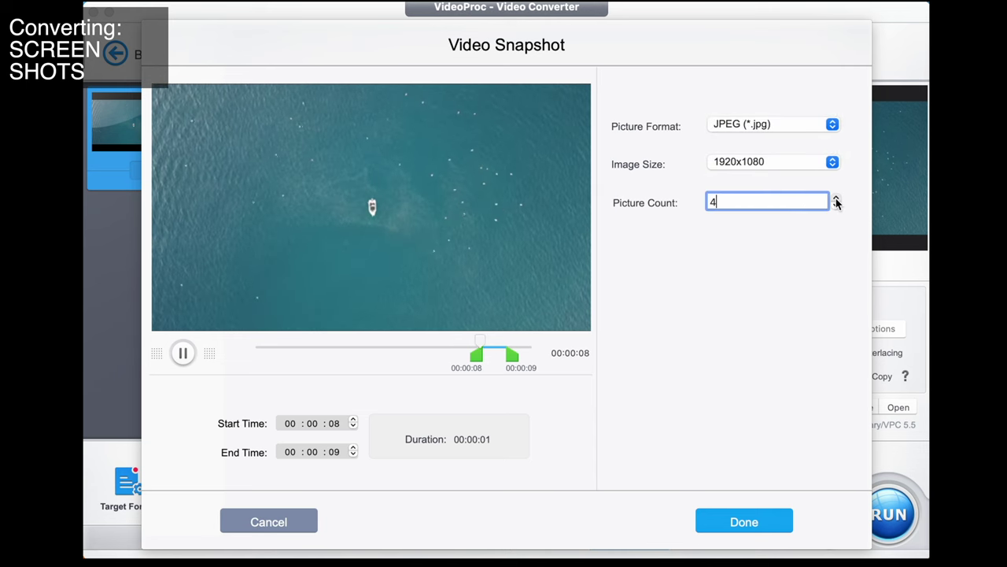
{"action": "left_click", "coordinate": [739, 524]}
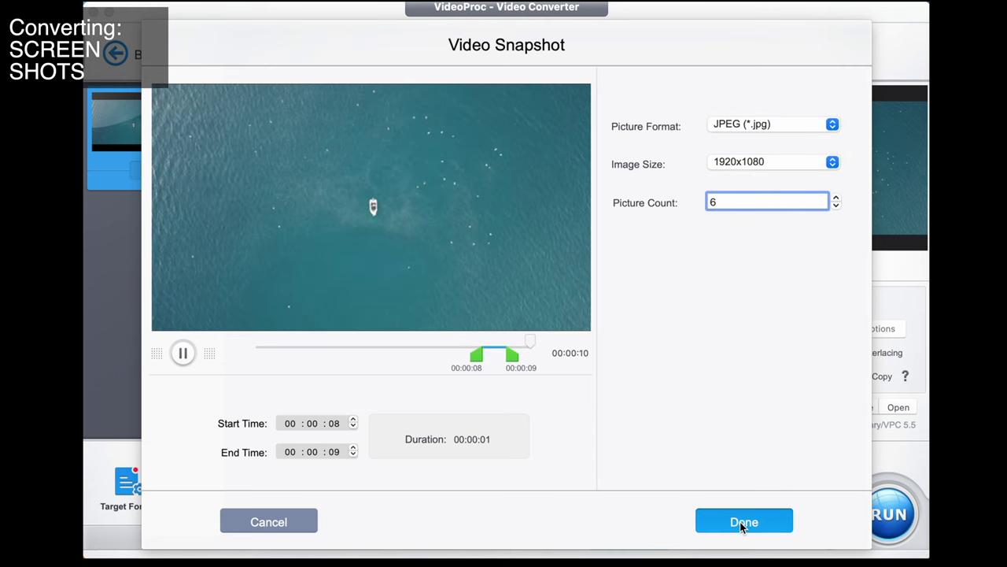
{"action": "left_click", "coordinate": [897, 513]}
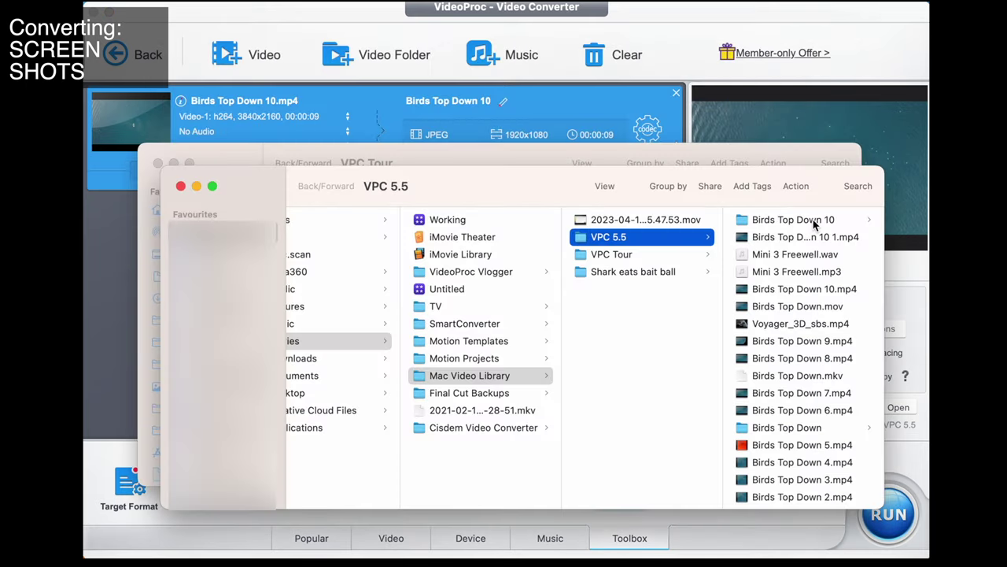
Step: Preview the exported JPG snapshots one by one in the Birds Top Down 10 output folder
{"action": "left_click", "coordinate": [810, 220]}
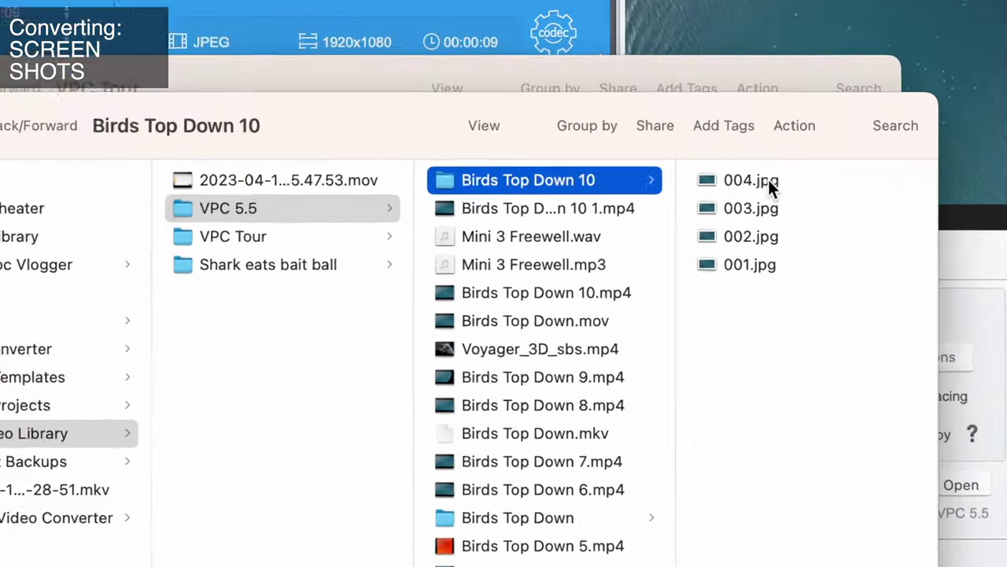
{"action": "left_click", "coordinate": [776, 221]}
{"action": "left_click", "coordinate": [417, 198]}
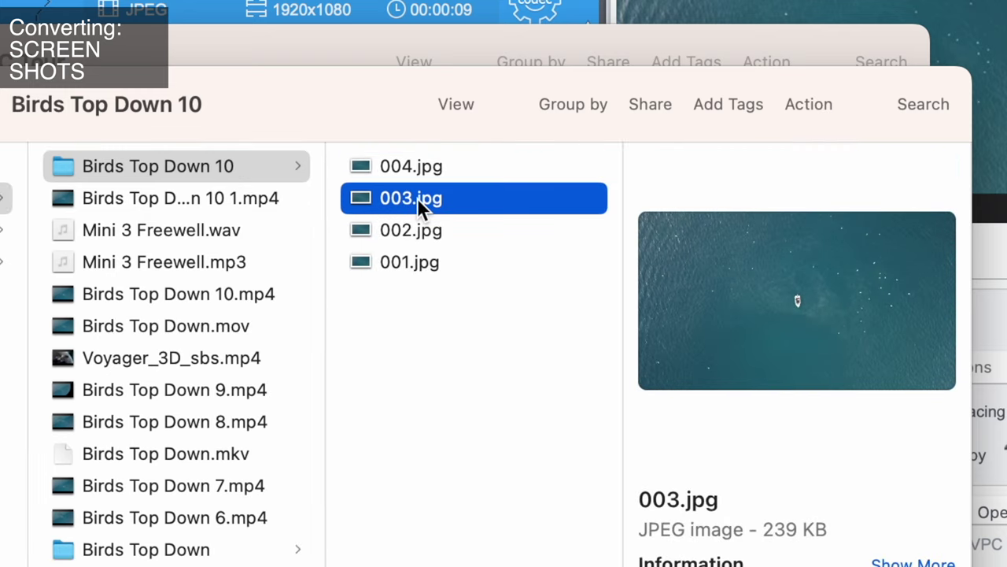
{"action": "left_click", "coordinate": [422, 230]}
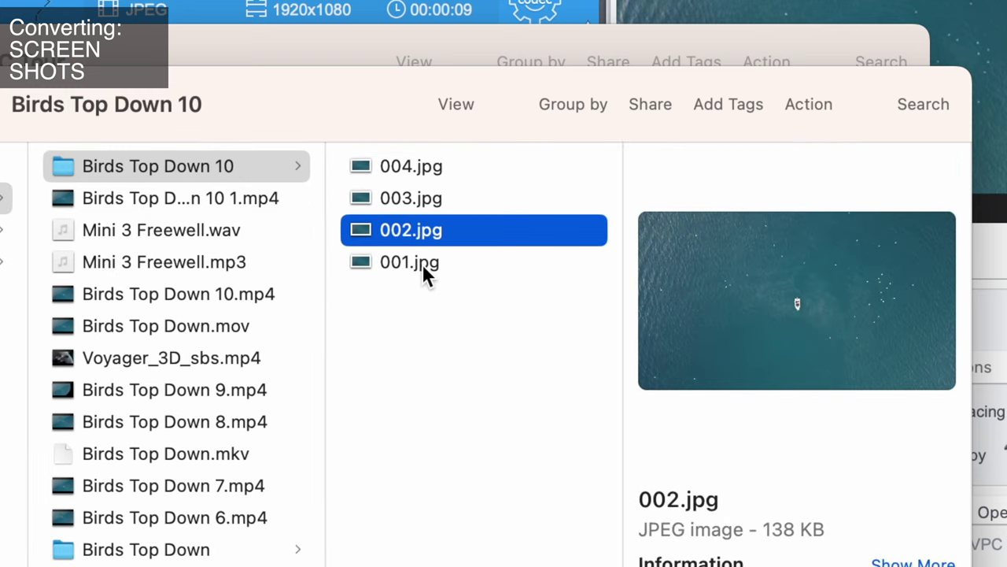
{"action": "left_click", "coordinate": [422, 264]}
{"action": "left_click", "coordinate": [422, 230]}
{"action": "left_click", "coordinate": [423, 203]}
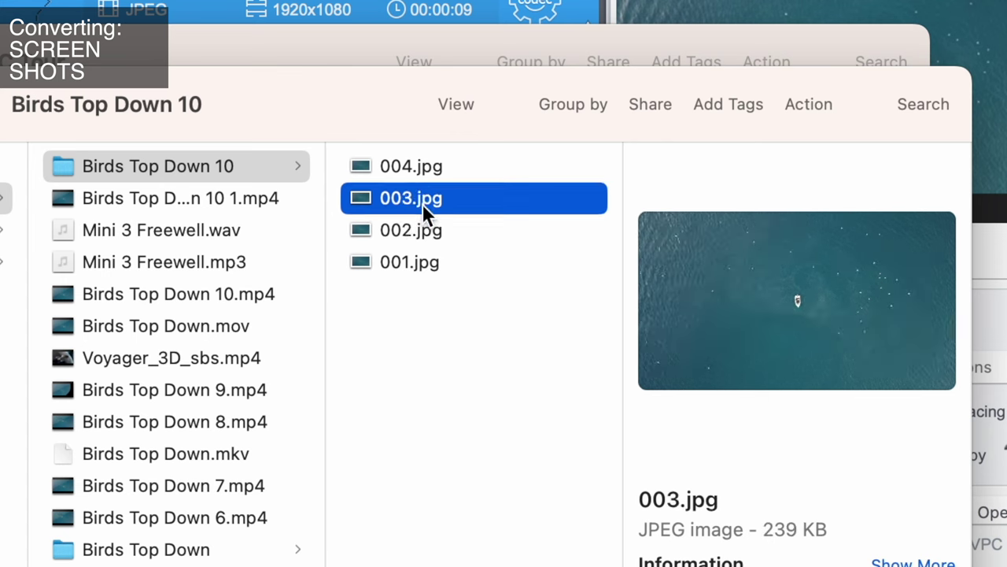
{"action": "left_click", "coordinate": [428, 170]}
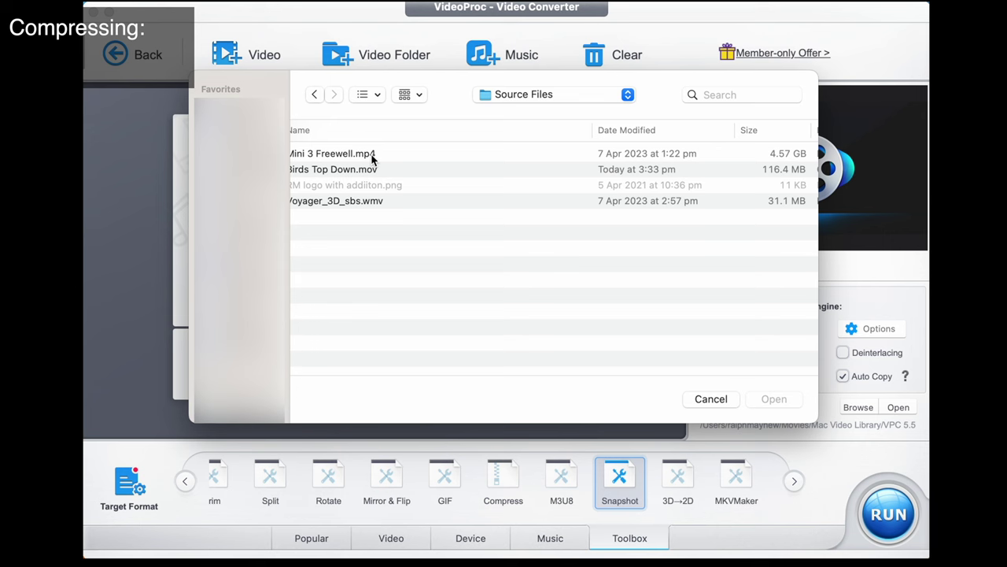
Step: Load Mini 3 Freewell.mp4 from the Source Files folder and set it to compress to 40% with the Compress tool
{"action": "double_click", "coordinate": [373, 155]}
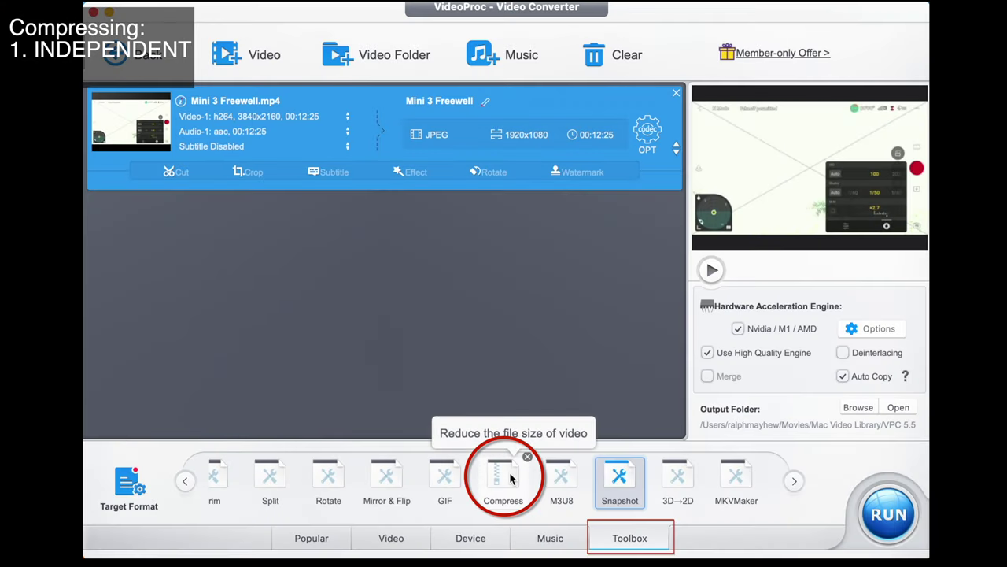
{"action": "left_click", "coordinate": [510, 484]}
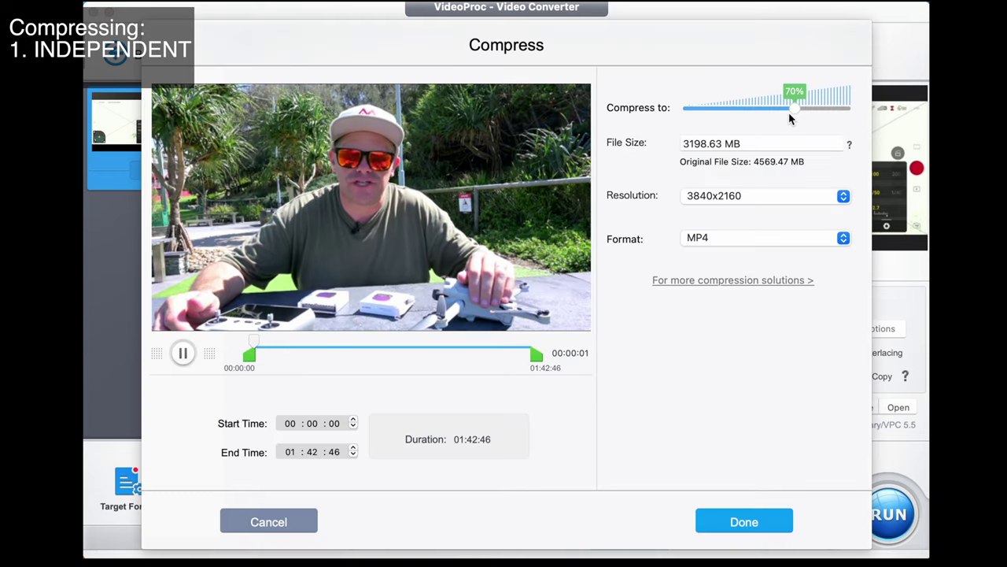
{"action": "left_click_drag", "start_coordinate": [797, 107], "coordinate": [736, 113]}
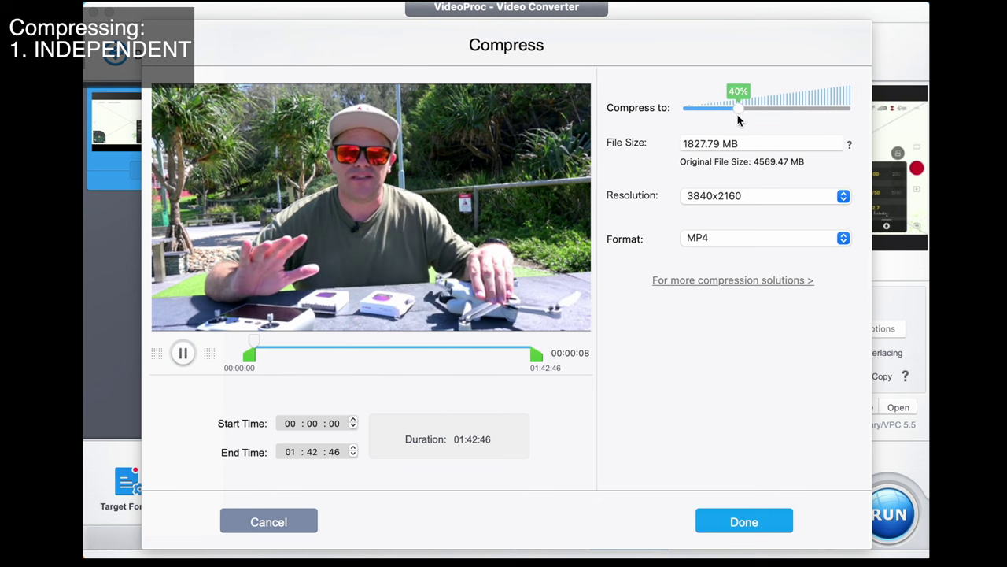
Step: Set the compression resolution to 720x480 and keep MP4 as the output format
{"action": "left_click", "coordinate": [746, 197]}
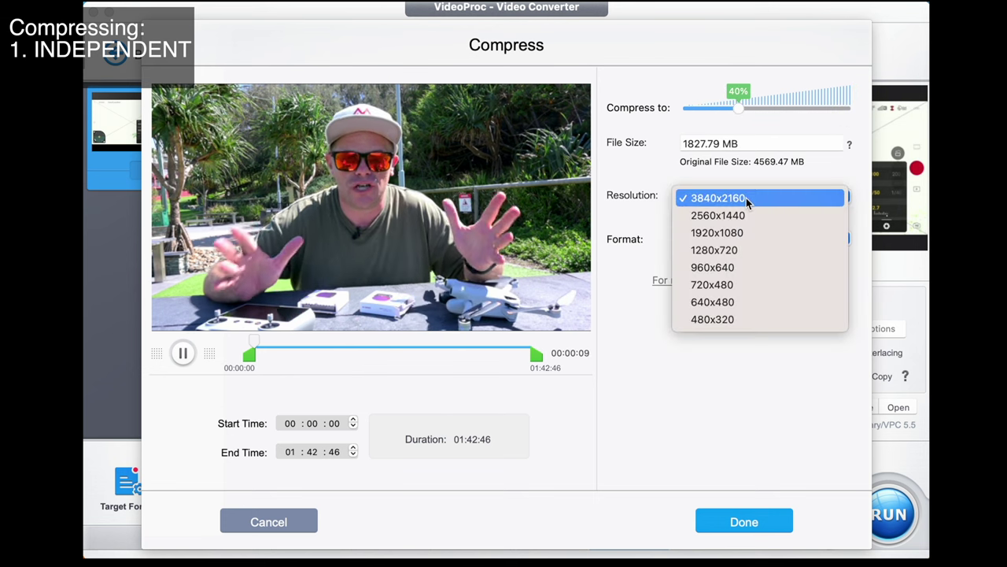
{"action": "left_click", "coordinate": [740, 286]}
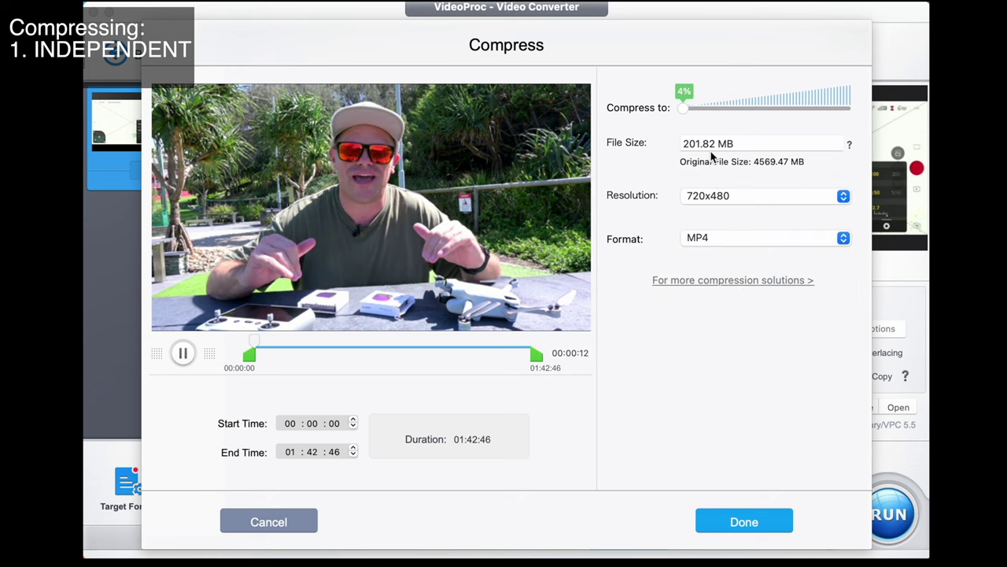
{"action": "left_click", "coordinate": [720, 238]}
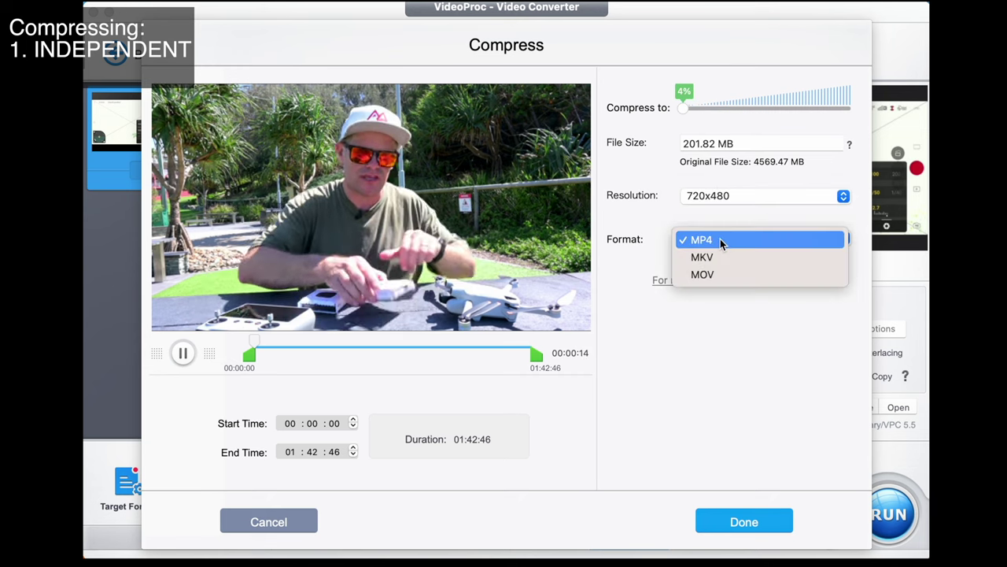
{"action": "left_click", "coordinate": [720, 241]}
{"action": "left_click", "coordinate": [720, 239]}
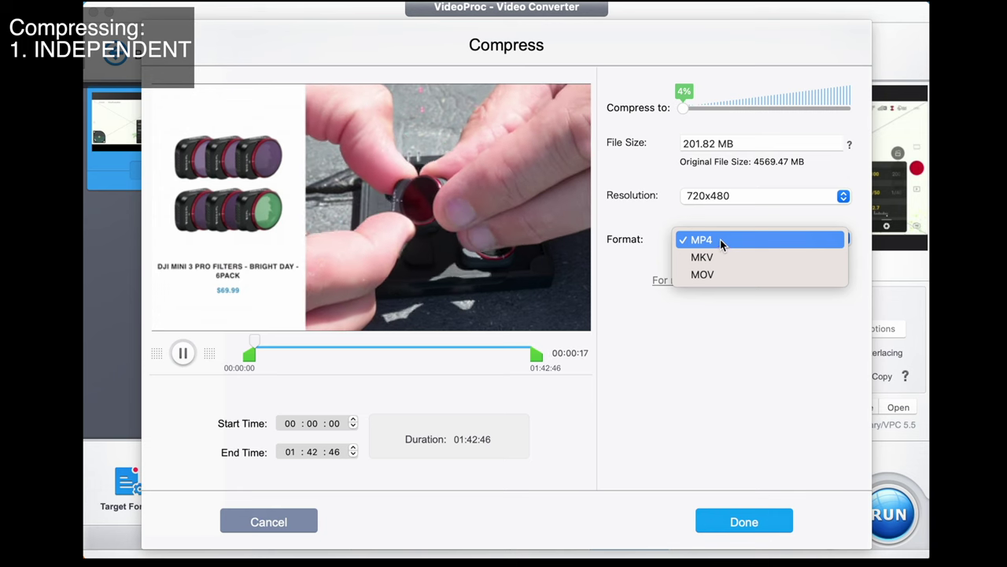
{"action": "left_click", "coordinate": [721, 238]}
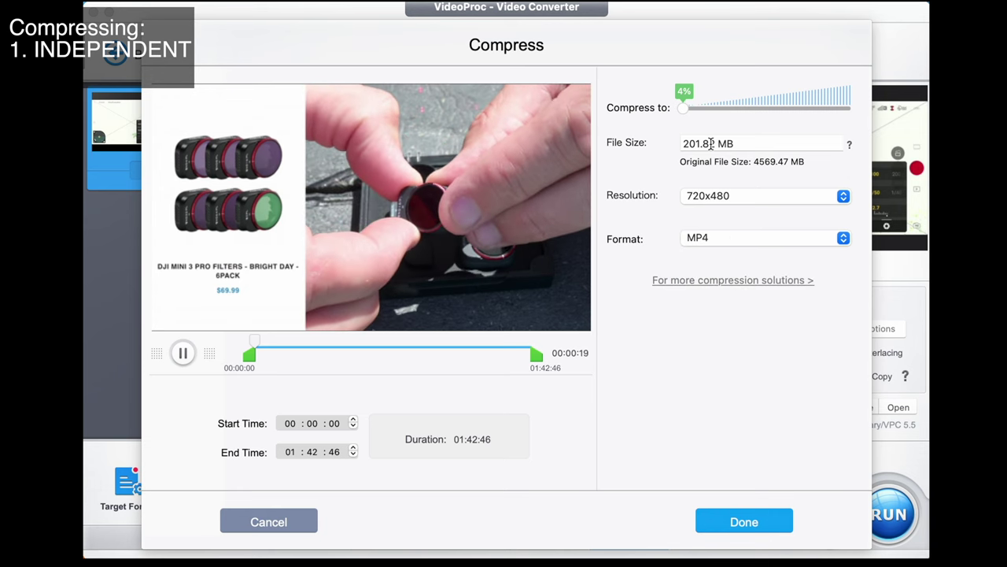
Step: Set the target file size to 999 MB, accept the Compress settings and run the compression
{"action": "left_click_drag", "start_coordinate": [716, 143], "coordinate": [654, 144]}
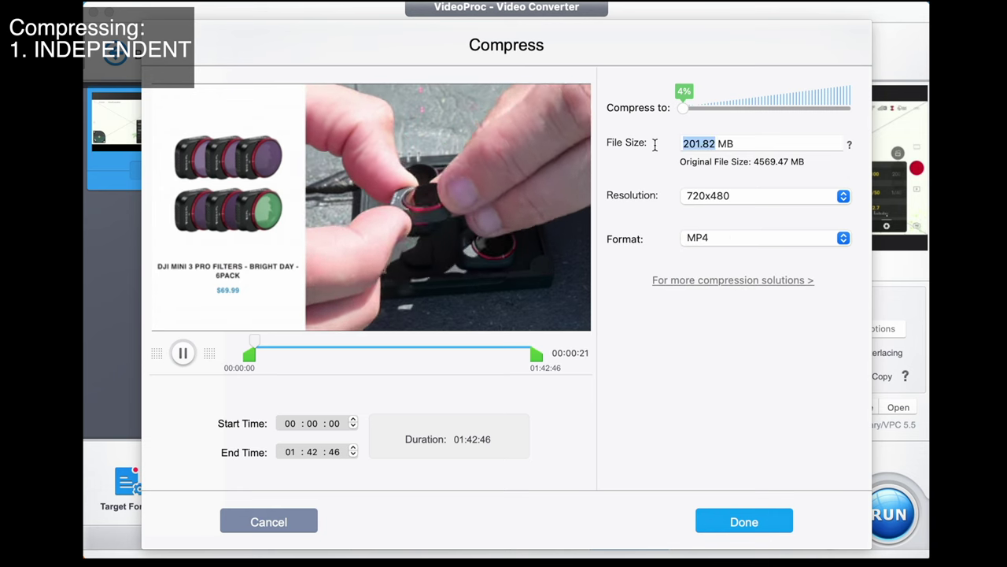
{"action": "type", "text": "999"}
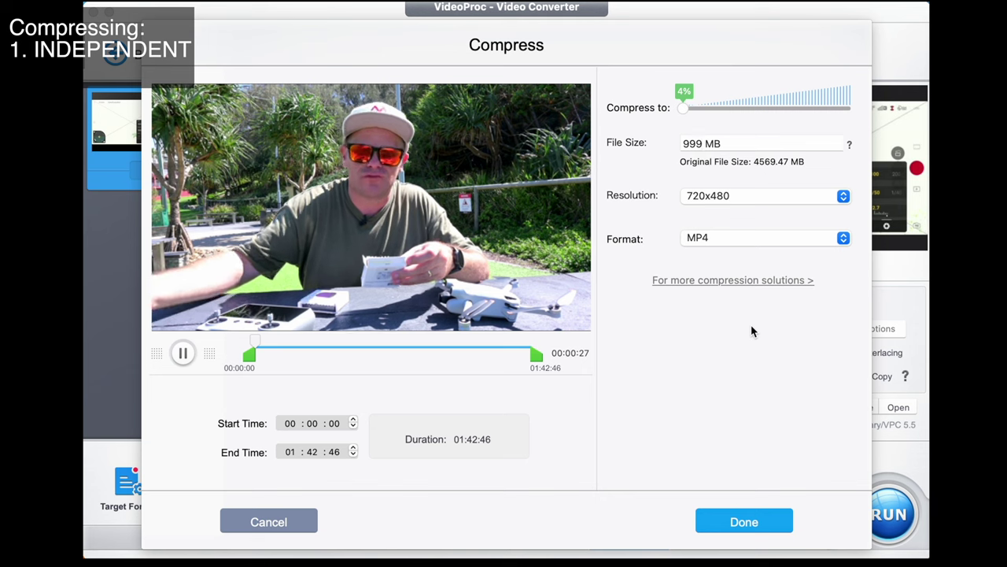
{"action": "key", "text": "Return"}
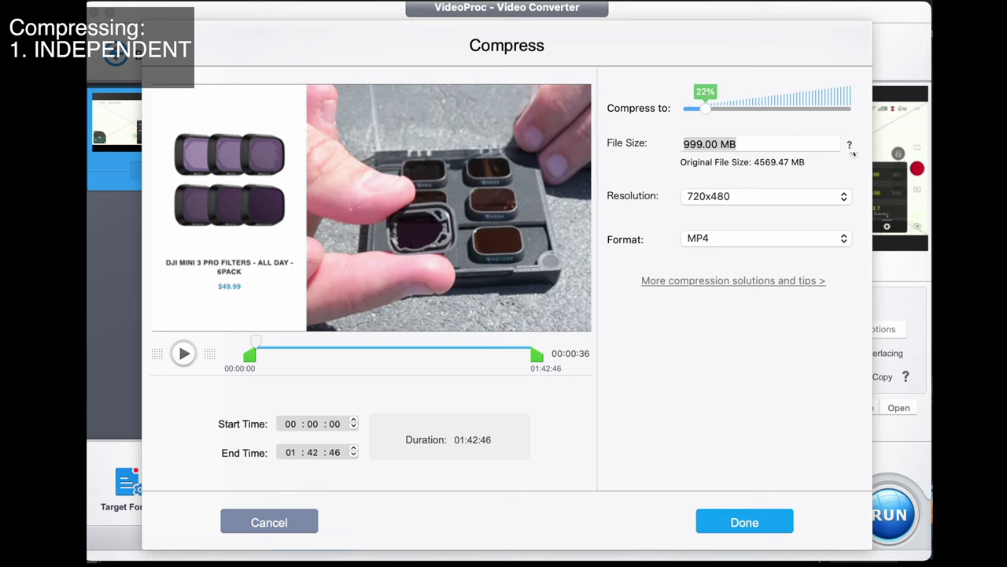
{"action": "mouse_move", "coordinate": [850, 153]}
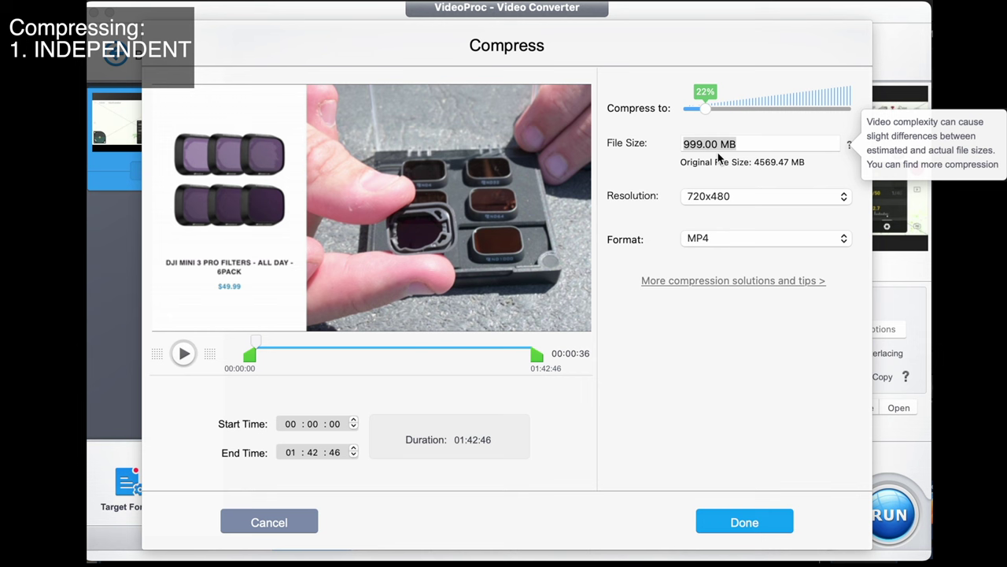
{"action": "left_click", "coordinate": [748, 522]}
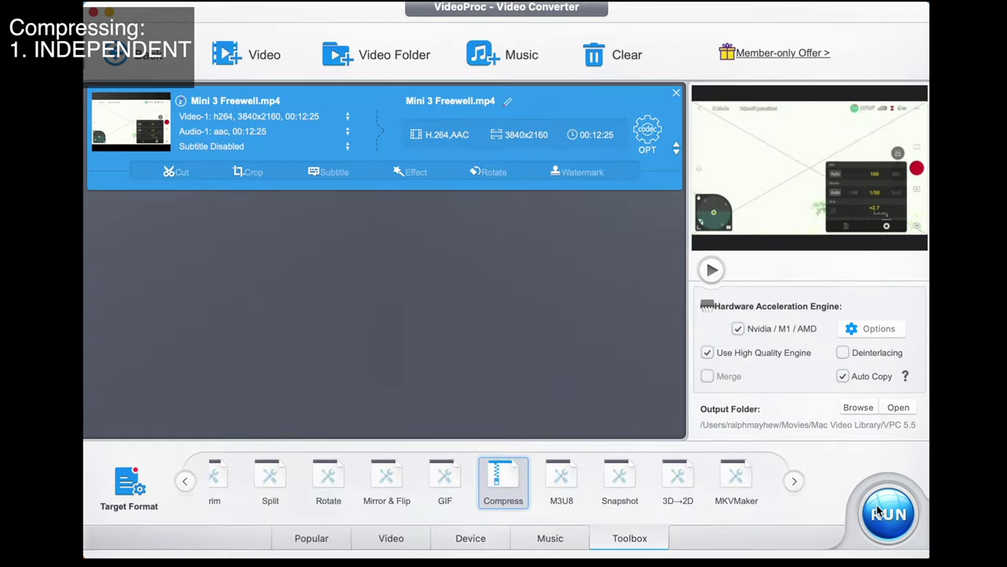
{"action": "left_click", "coordinate": [877, 507]}
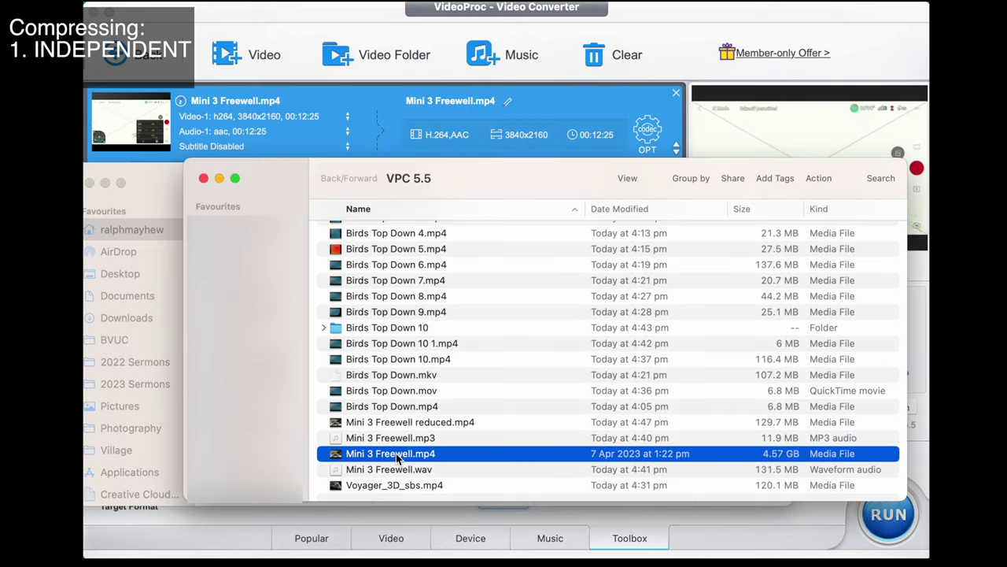
Step: Compare the sizes of Mini 3 Freewell reduced.mp4 and Mini 3 Freewell.mp4 in the VPC 5.5 folder, and play the reduced video
{"action": "left_click", "coordinate": [415, 423]}
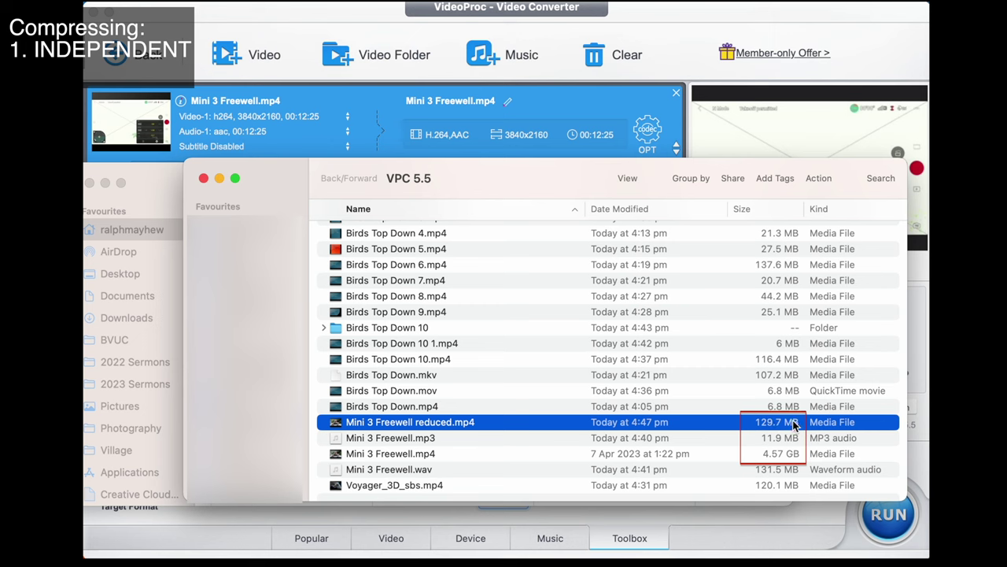
{"action": "left_click", "coordinate": [787, 456]}
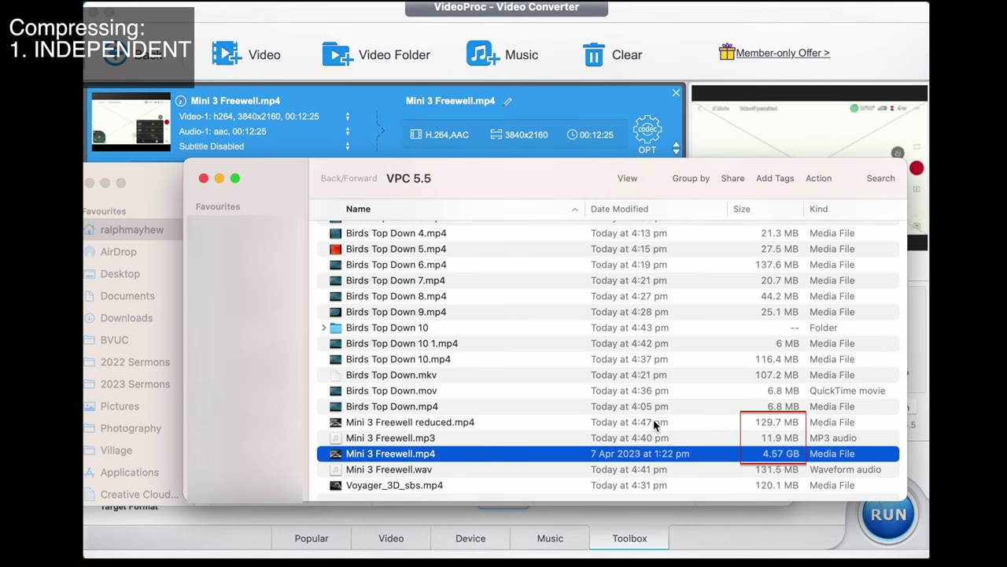
{"action": "left_click", "coordinate": [491, 421]}
{"action": "double_click", "coordinate": [491, 421]}
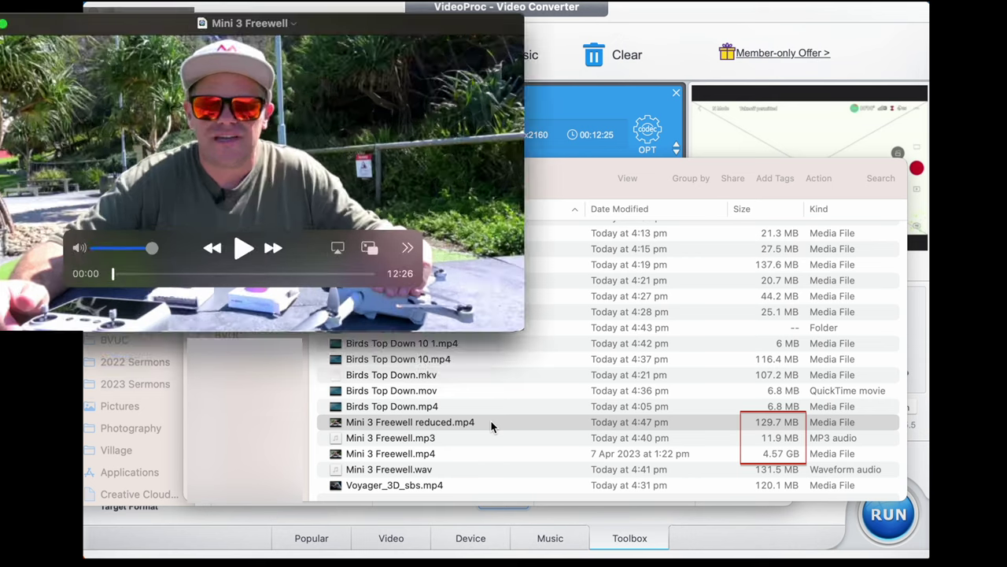
{"action": "left_click", "coordinate": [242, 249]}
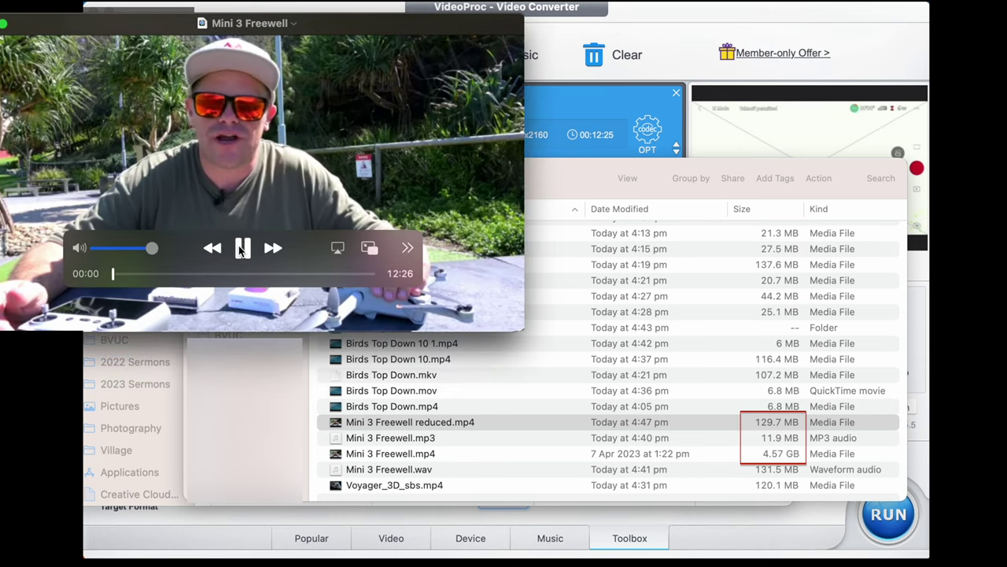